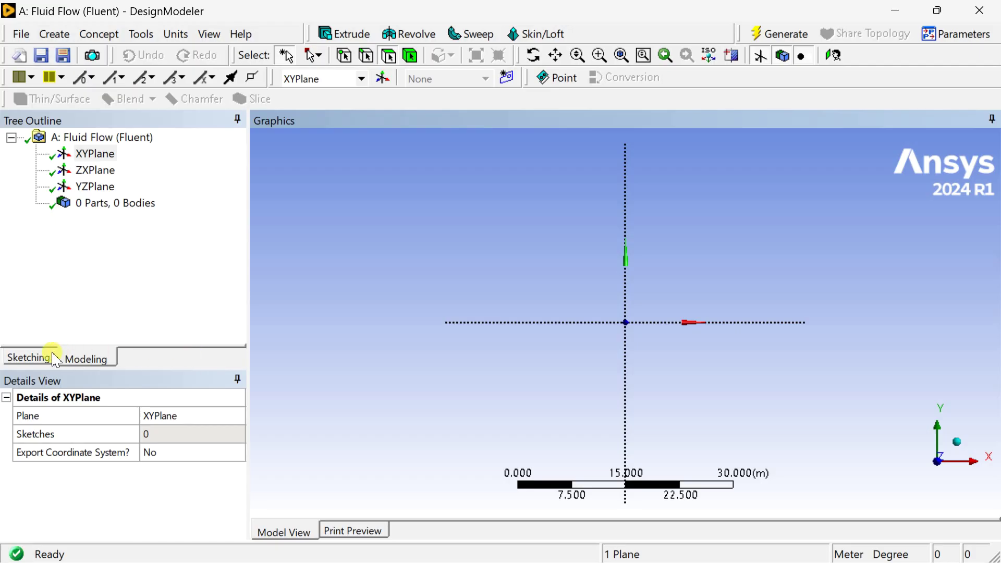
Step: Sketch a four-sided polygon on the XY plane, centred on the origin, with horizontal and vertical sides about 20 m long
click(38, 360)
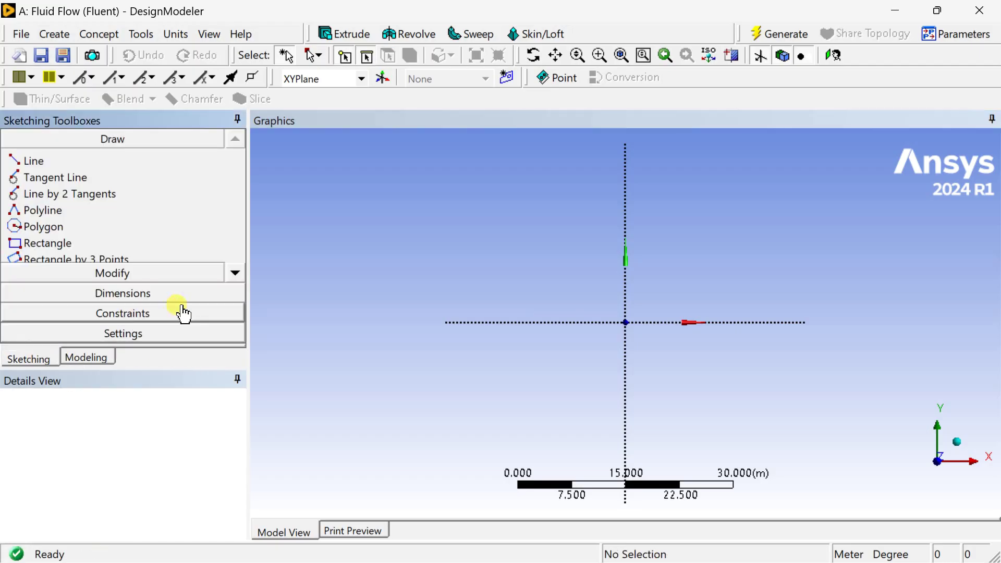
click(233, 274)
click(233, 273)
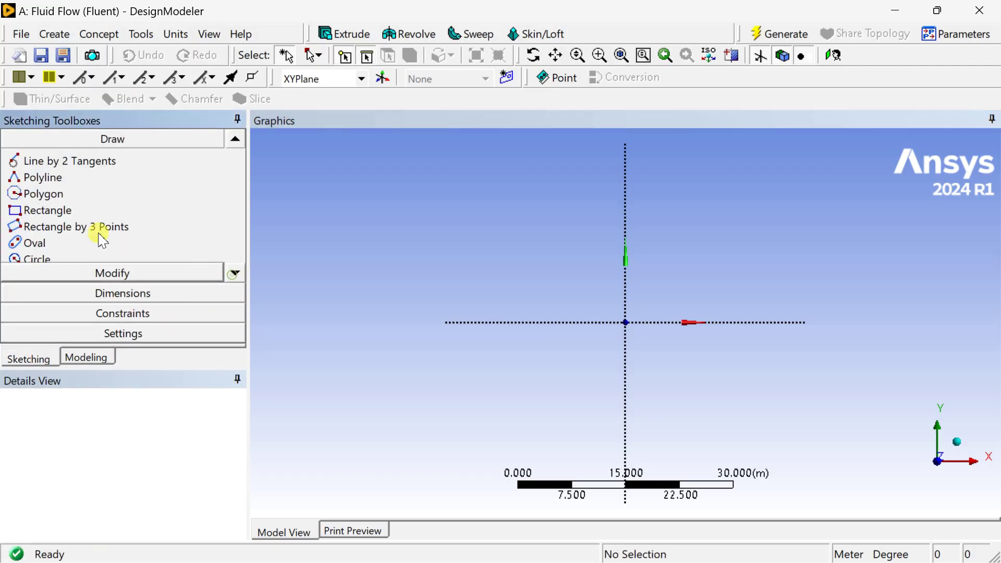
click(40, 196)
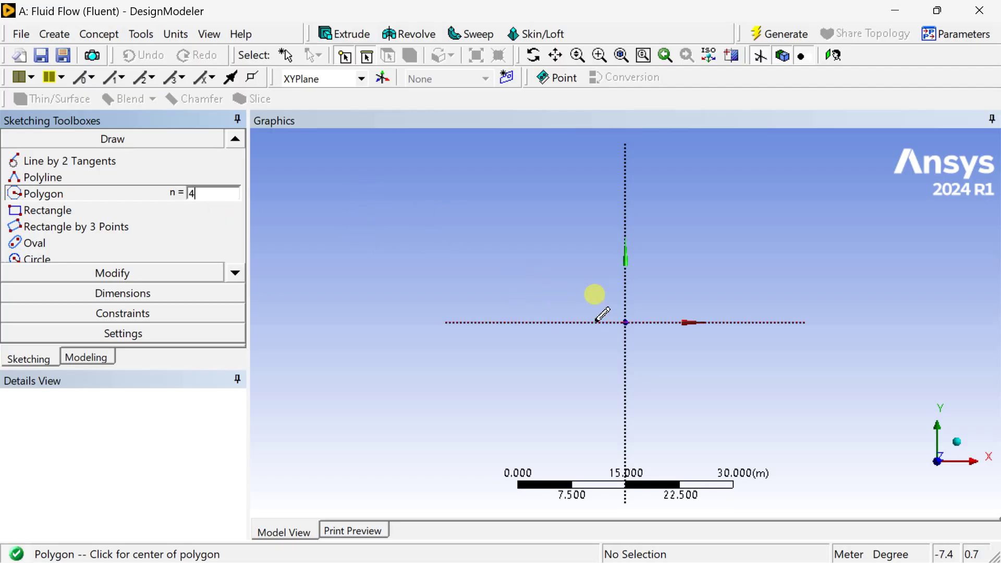
click(626, 323)
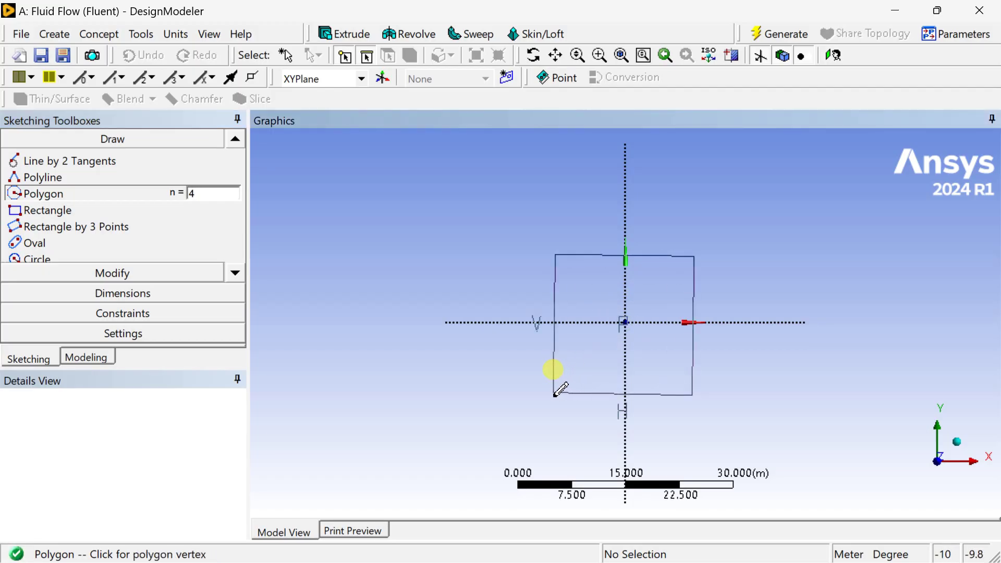
click(555, 394)
Step: Add a Length/Distance dimension to the square's left edge and set it to 1 m
click(94, 293)
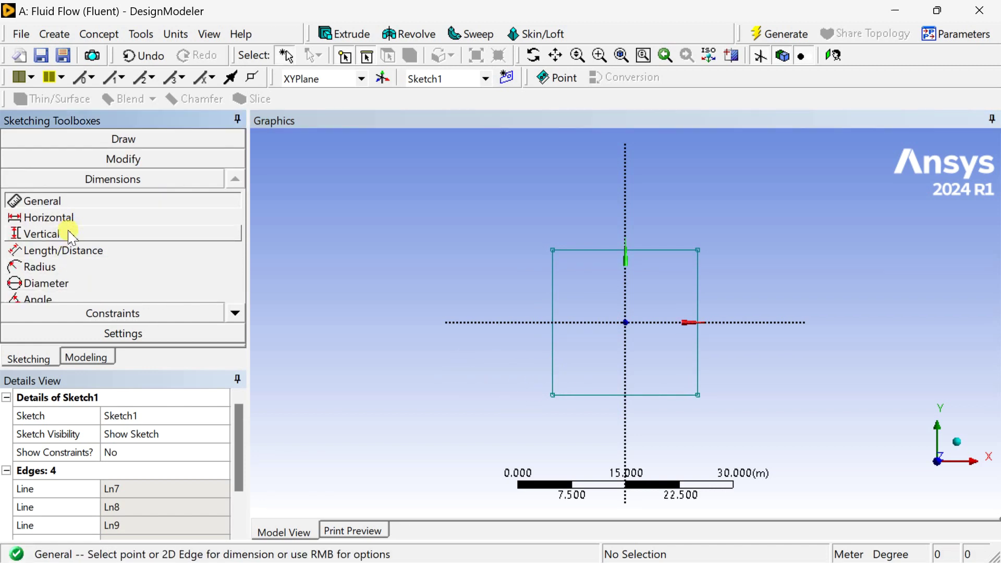
click(552, 258)
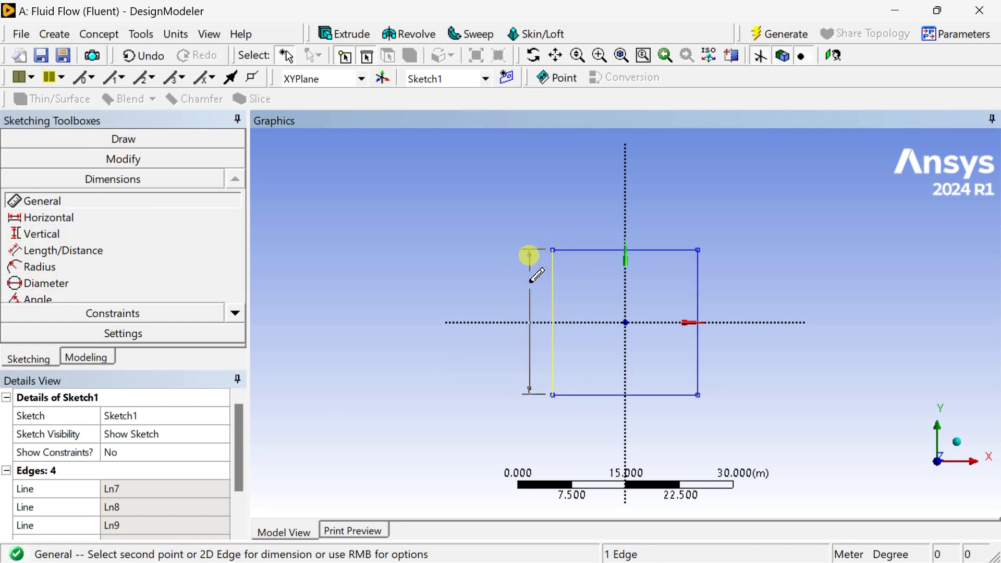
right_click(527, 279)
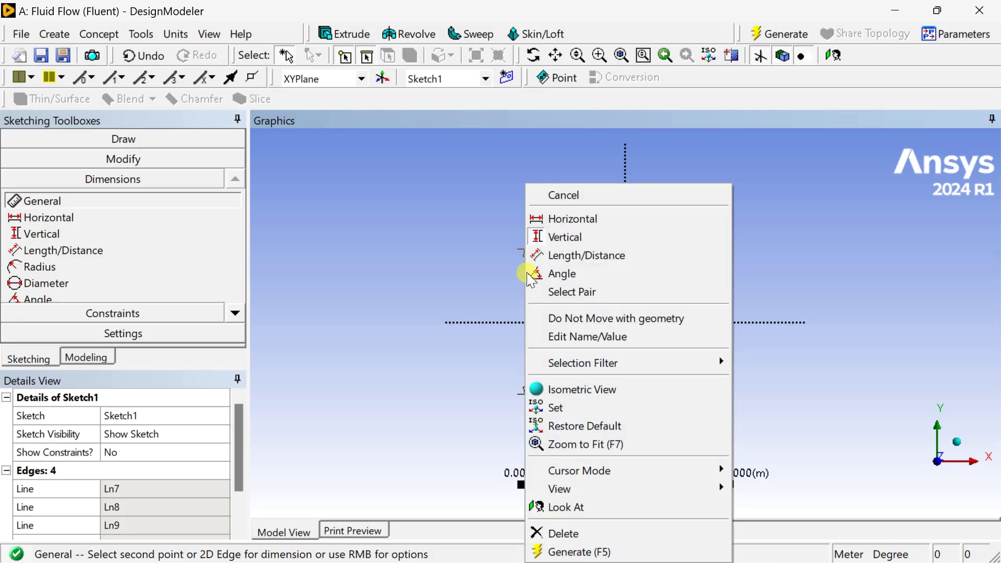
click(585, 256)
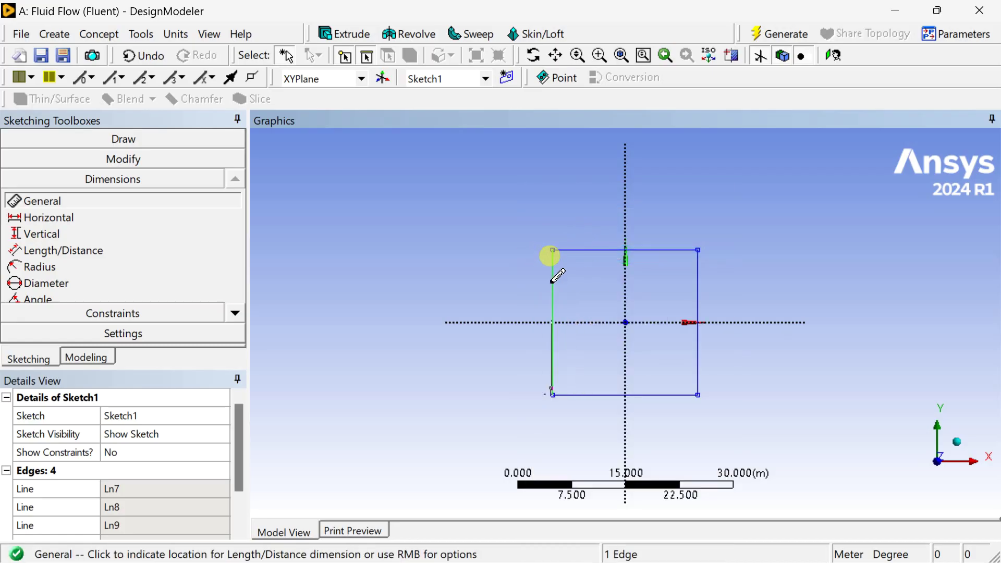
click(538, 304)
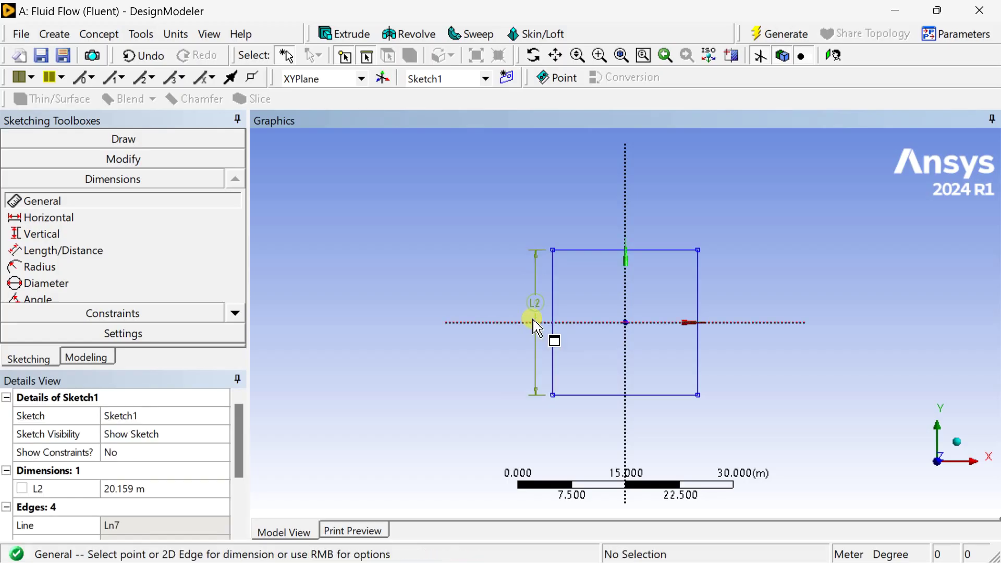
click(187, 491)
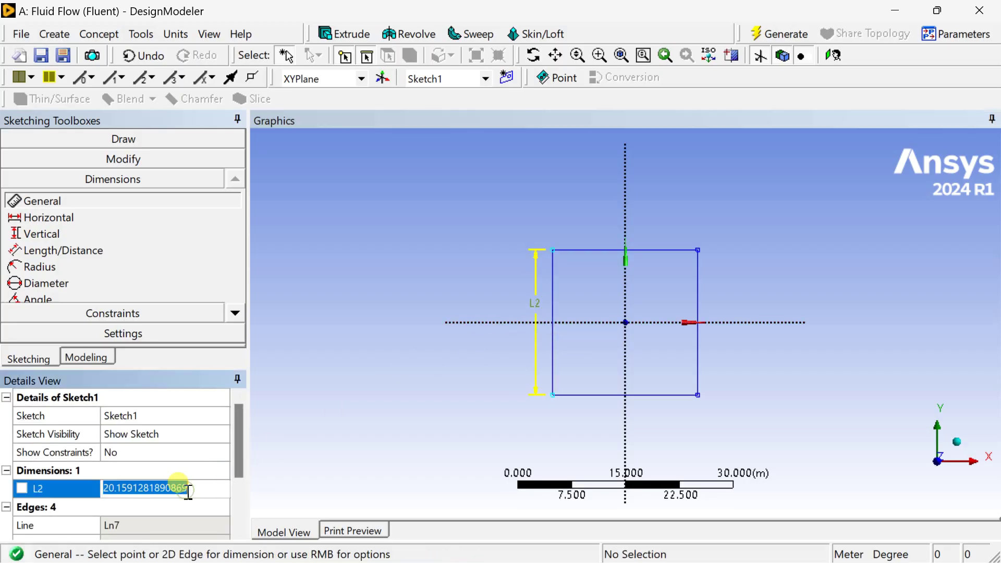
text(1)
key(Return)
Step: Move the length dimension close to the left edge of the resized square
scroll(634, 339, up, 5)
click(234, 313)
click(235, 313)
click(37, 283)
drag(396, 308, 561, 308)
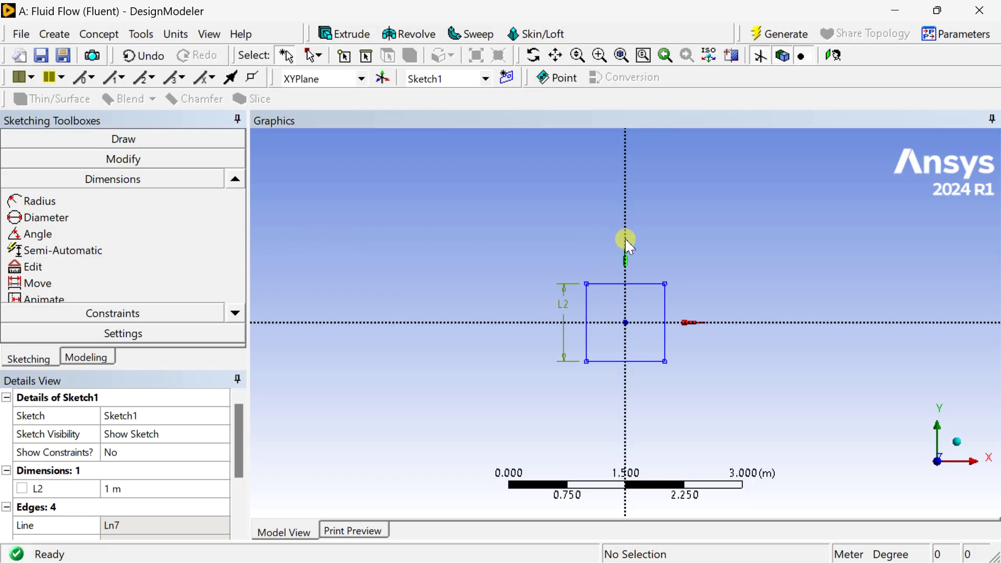
Step: Set up the sketch Move tool with a rotation angle of 24° and a scale factor of 1
click(196, 159)
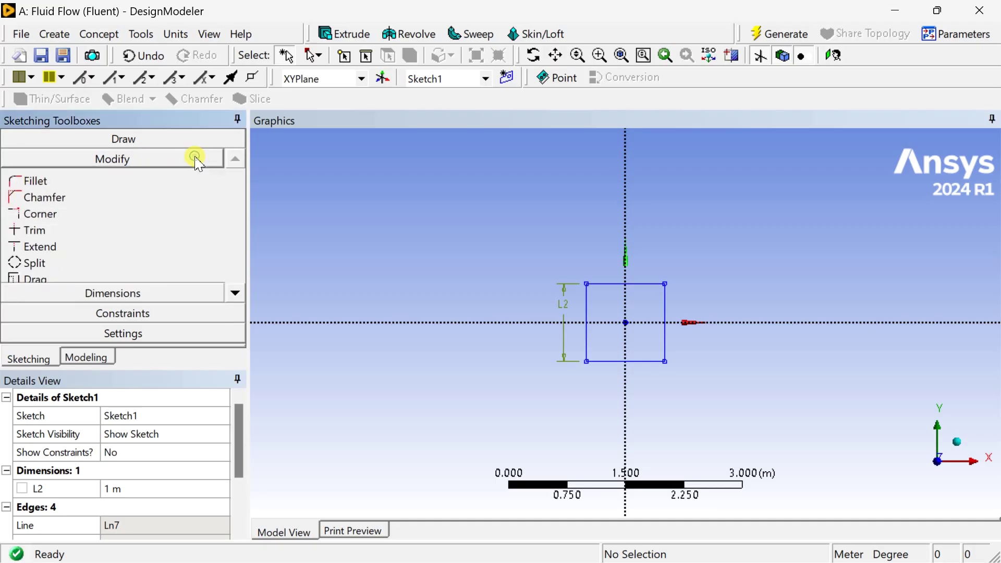
click(237, 293)
click(237, 293)
click(238, 293)
click(237, 293)
click(237, 293)
click(237, 293)
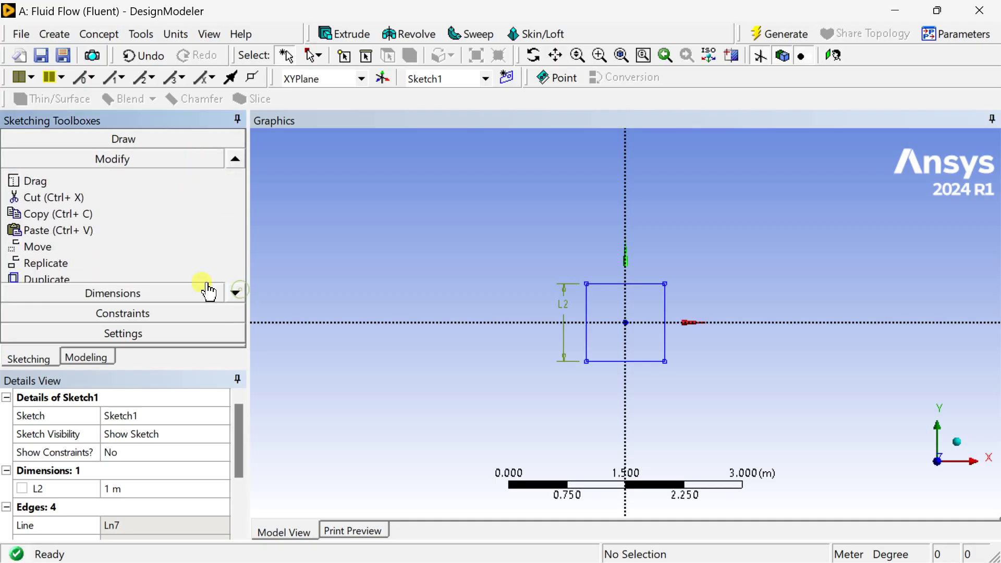
click(86, 249)
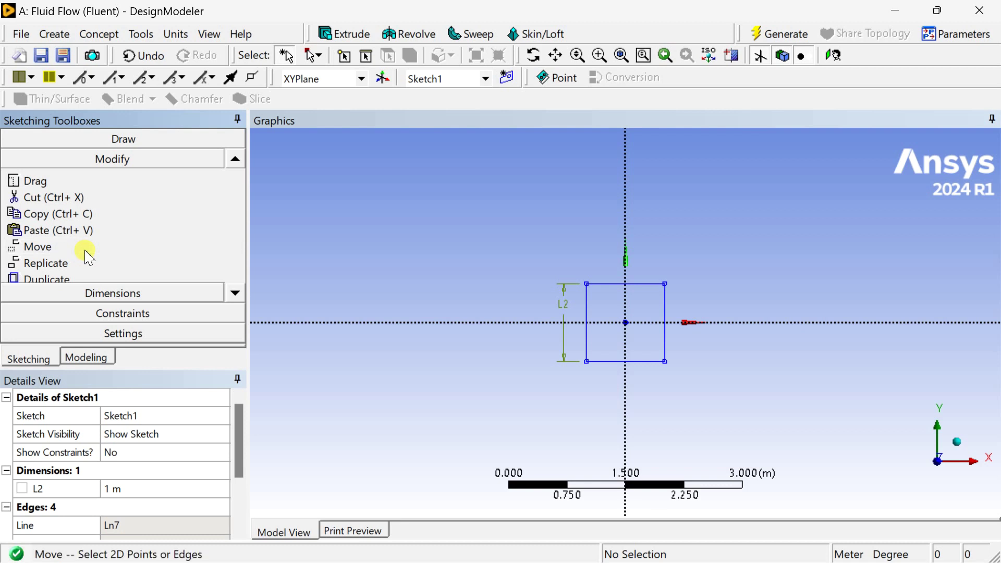
click(145, 248)
click(190, 246)
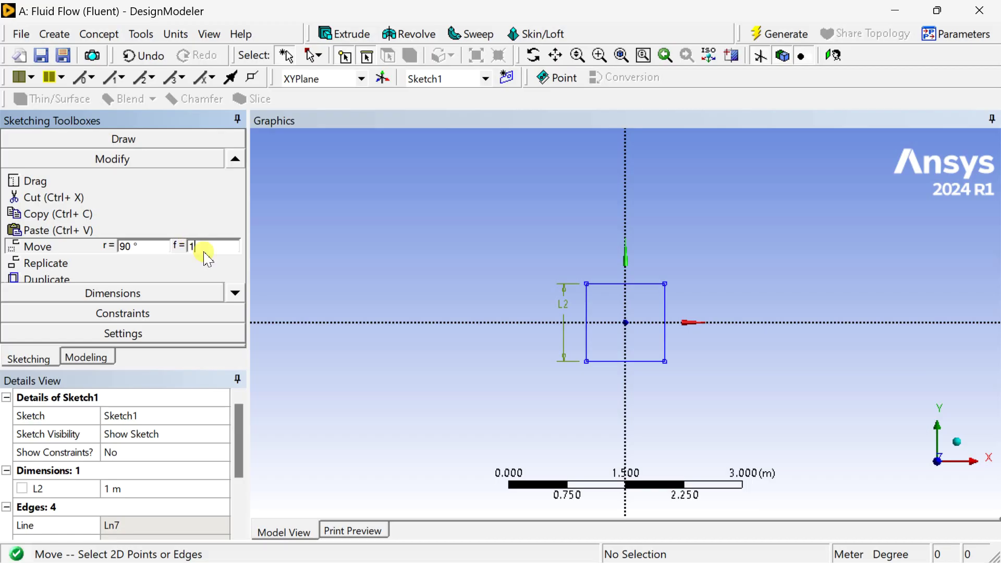
drag(153, 248, 119, 248)
text(24)
click(285, 256)
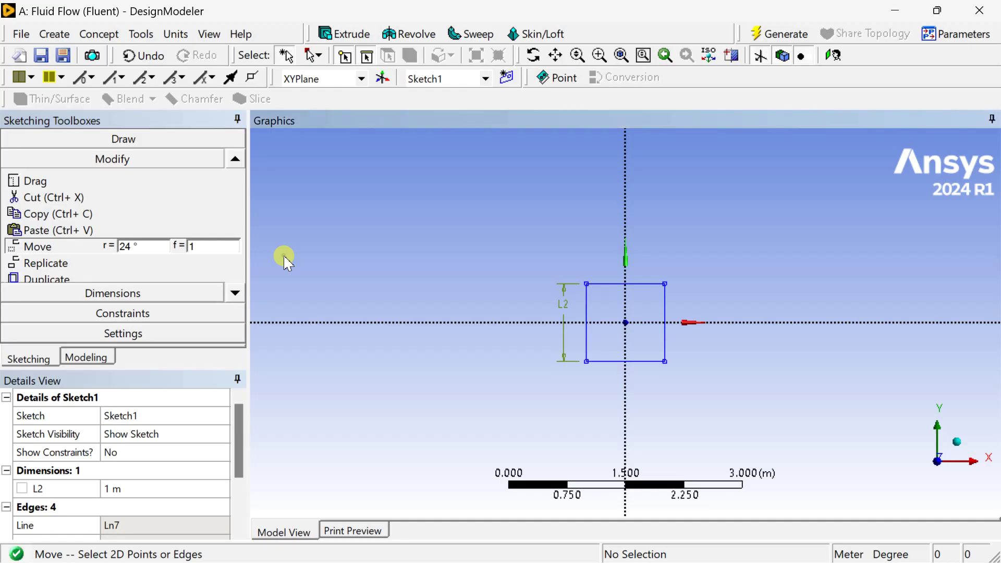
Step: Select all four edges of the square for the move and use the plane origin as the handle
click(590, 315)
ctrl+click(605, 284)
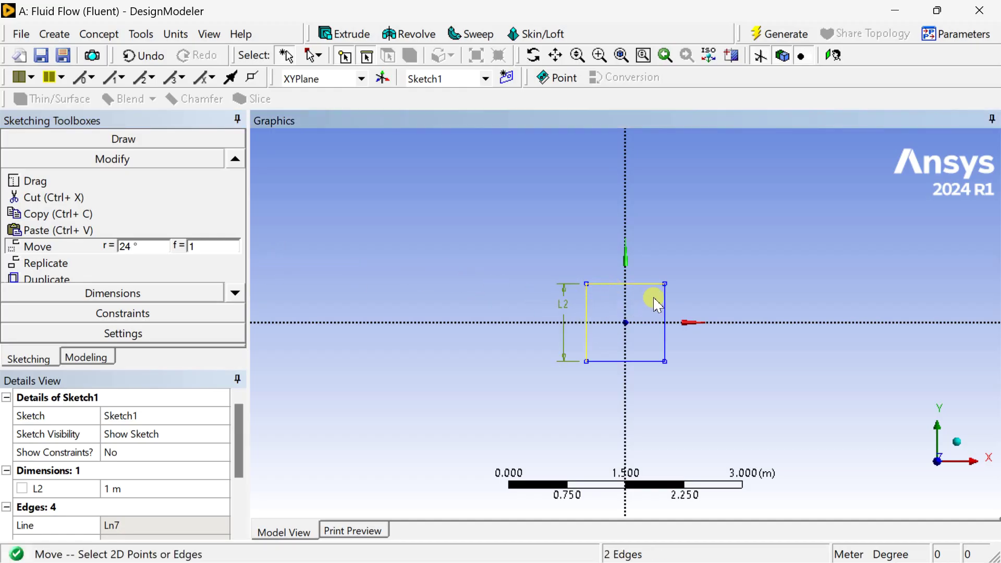
ctrl+click(666, 310)
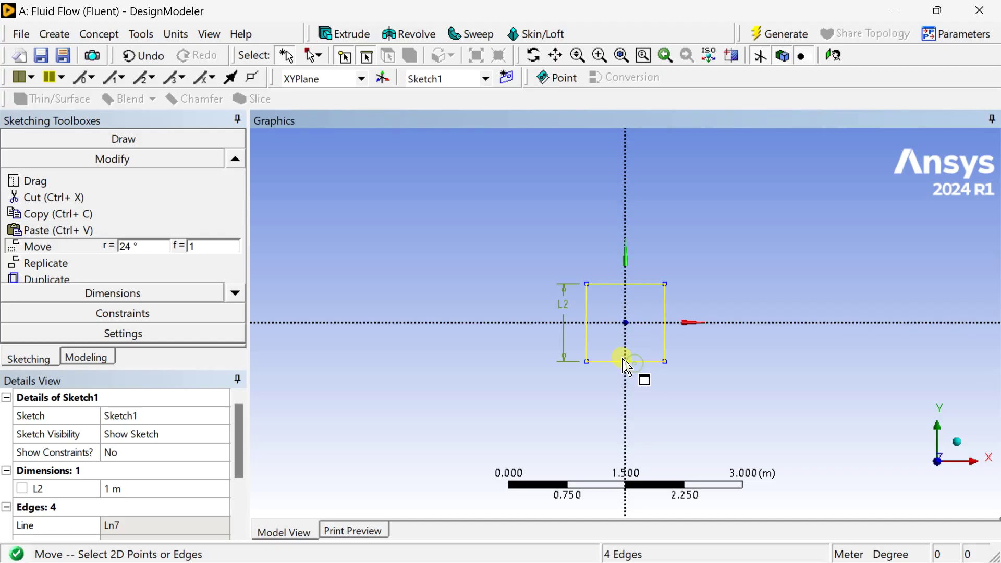
right_click(583, 230)
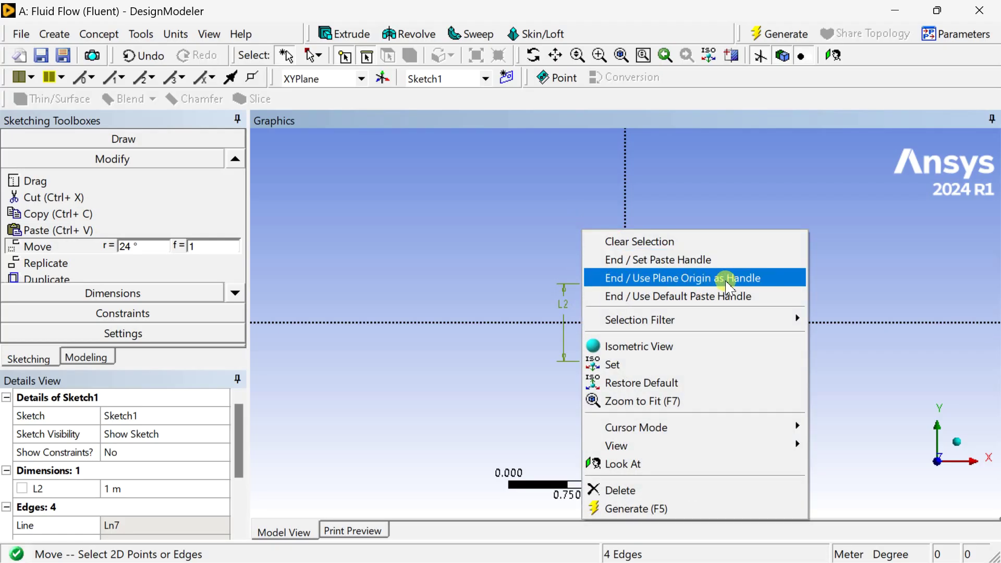
click(742, 284)
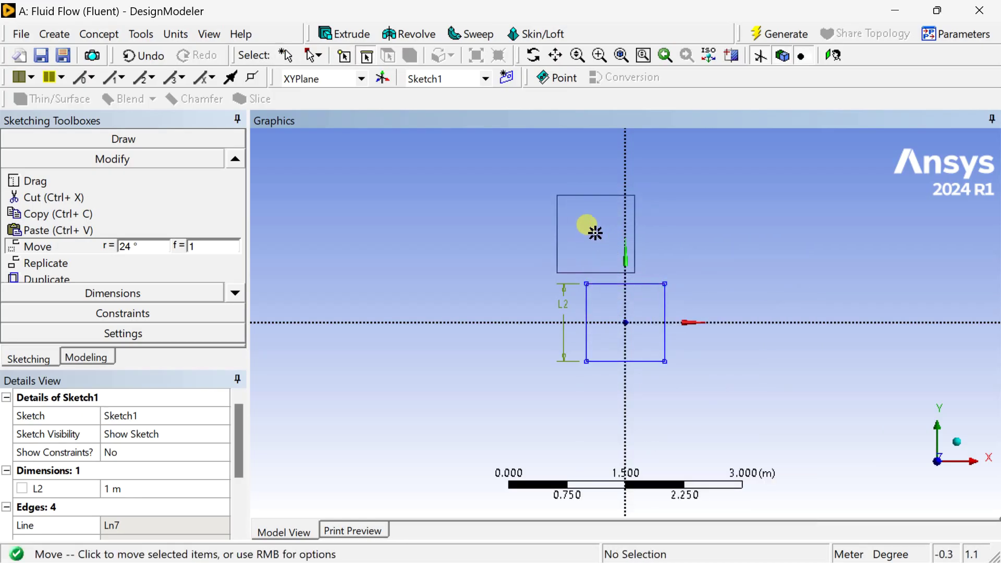
Step: Rotate the square by -r (24° clockwise), place it at the origin and end the move
right_click(473, 237)
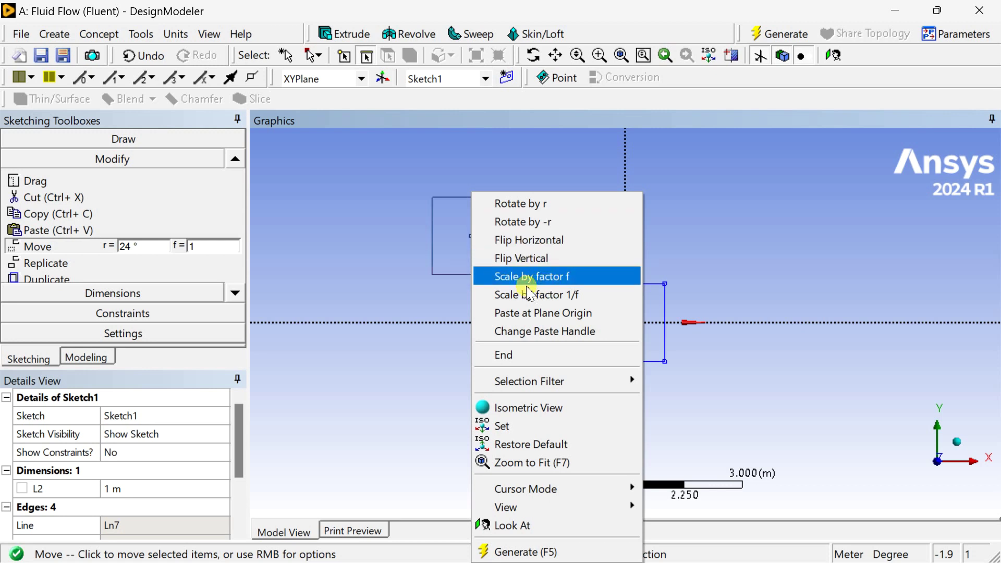
click(533, 223)
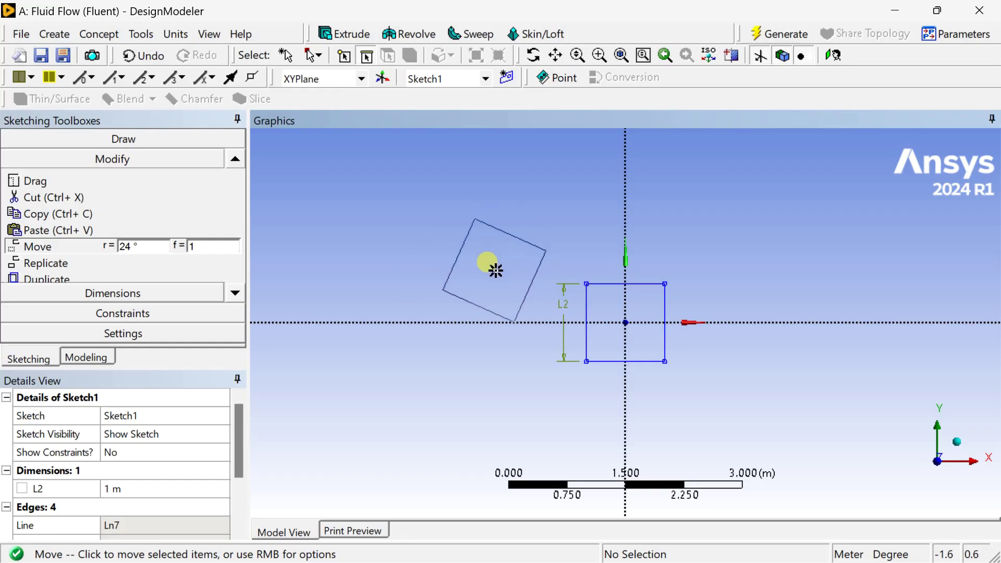
click(626, 322)
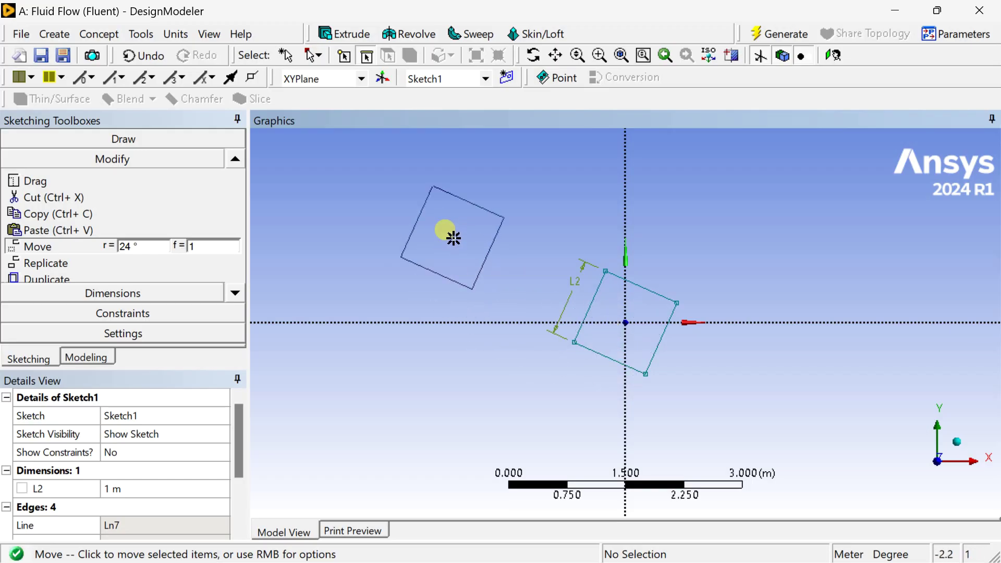
right_click(454, 238)
click(482, 354)
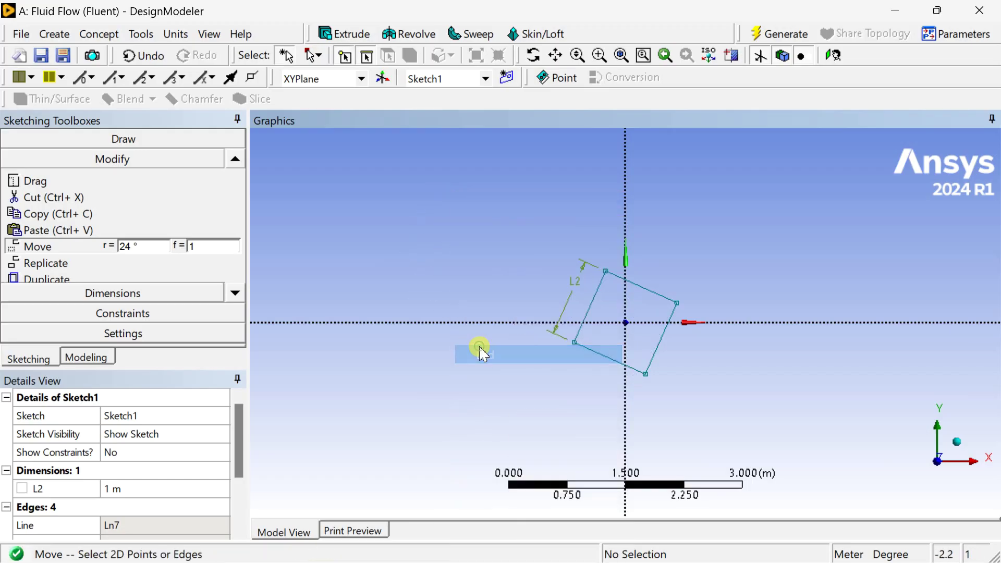
Step: Add an angle dimension between the square's right edge and the horizontal axis, cycling alternate angles to the acute one, and generate the sketch
scroll(636, 339, up, 4)
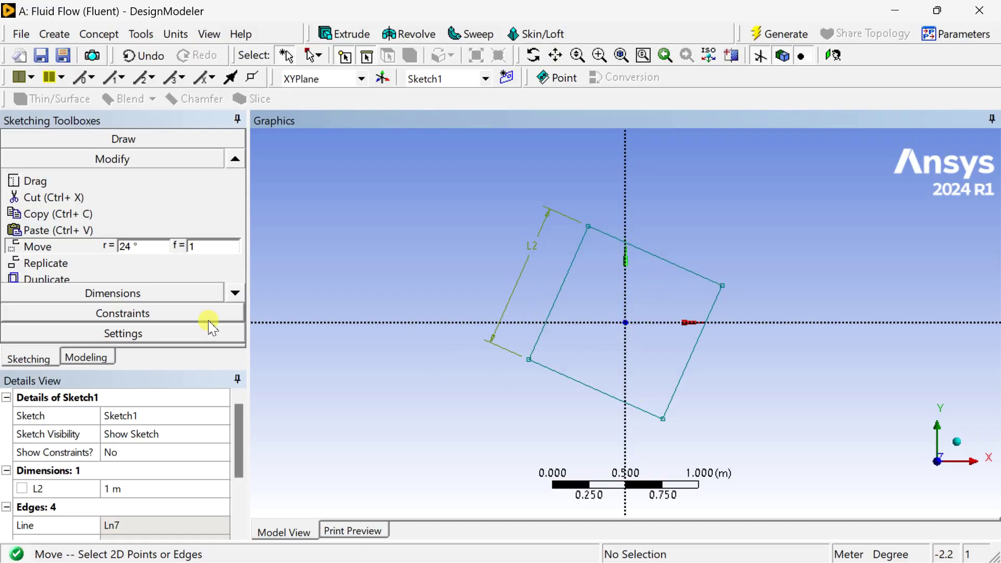
click(150, 301)
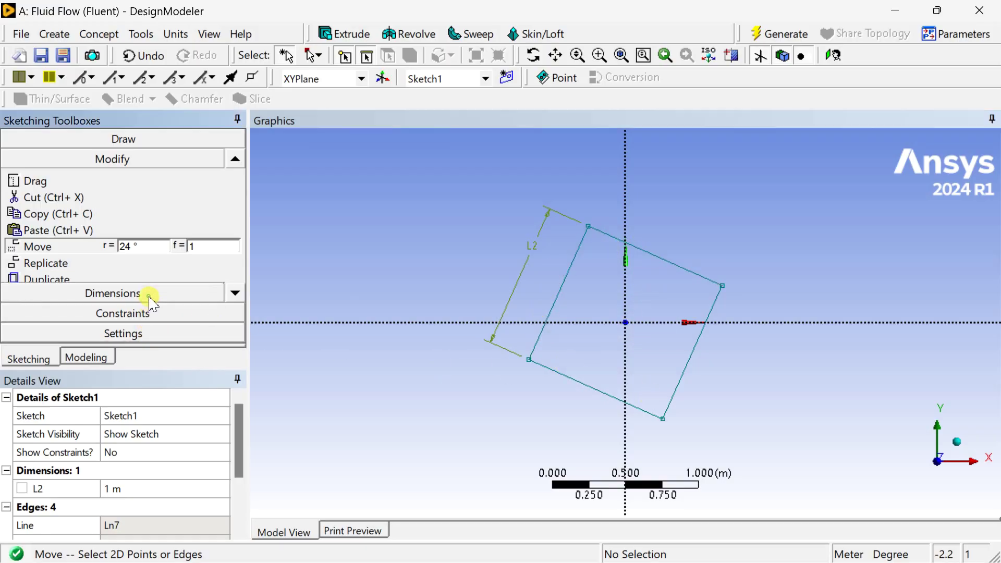
click(235, 314)
click(235, 313)
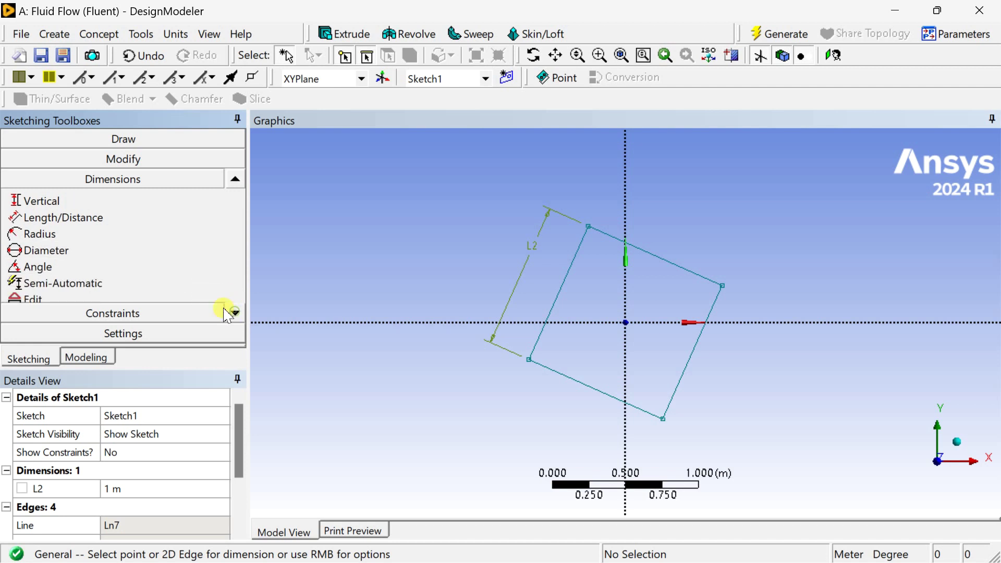
click(96, 269)
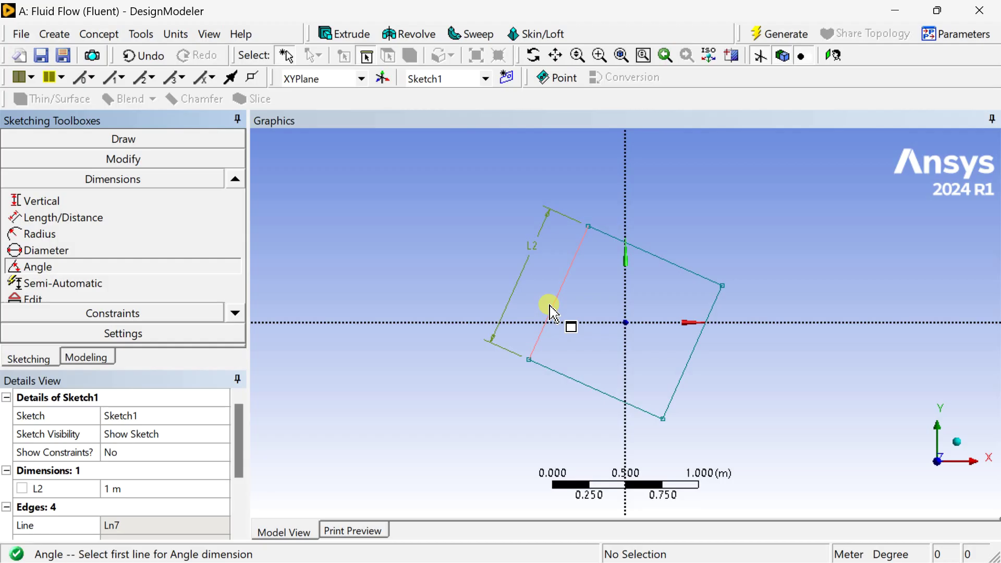
click(712, 303)
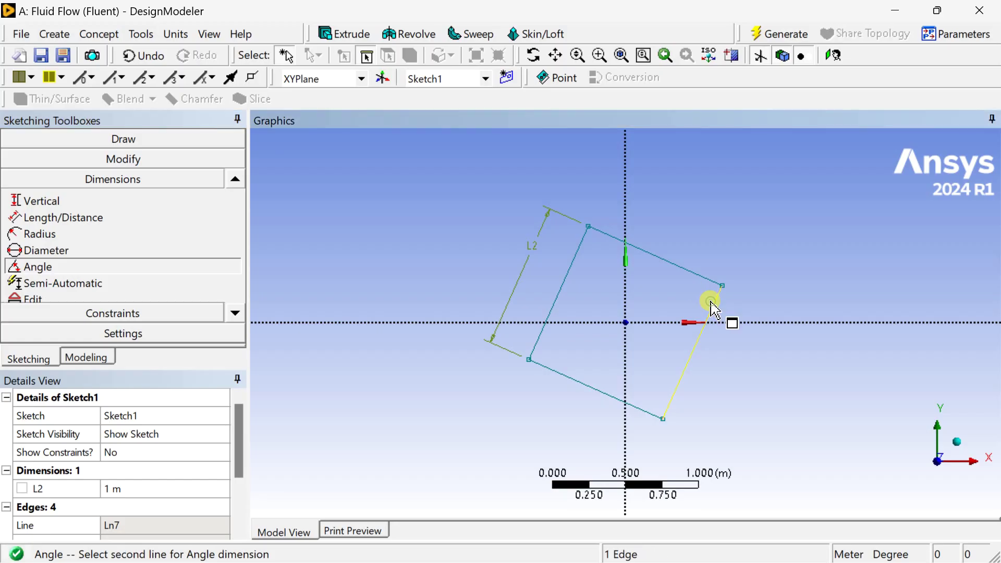
click(760, 323)
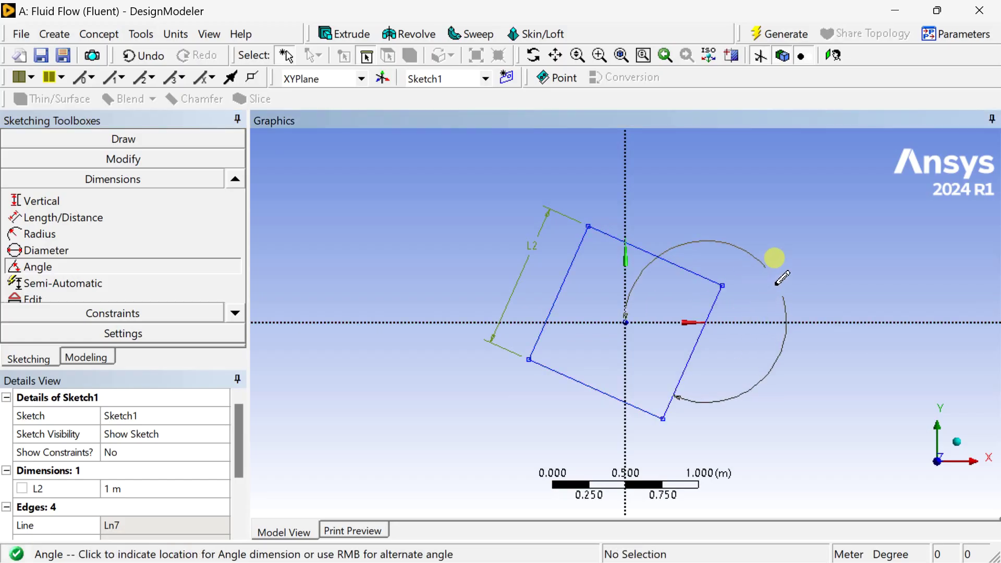
right_click(777, 283)
click(835, 317)
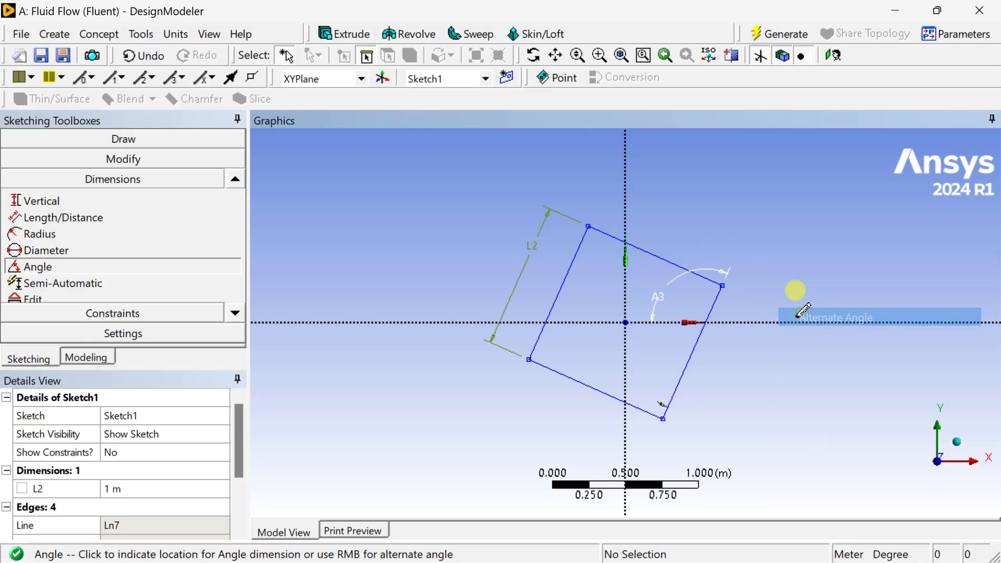
right_click(754, 268)
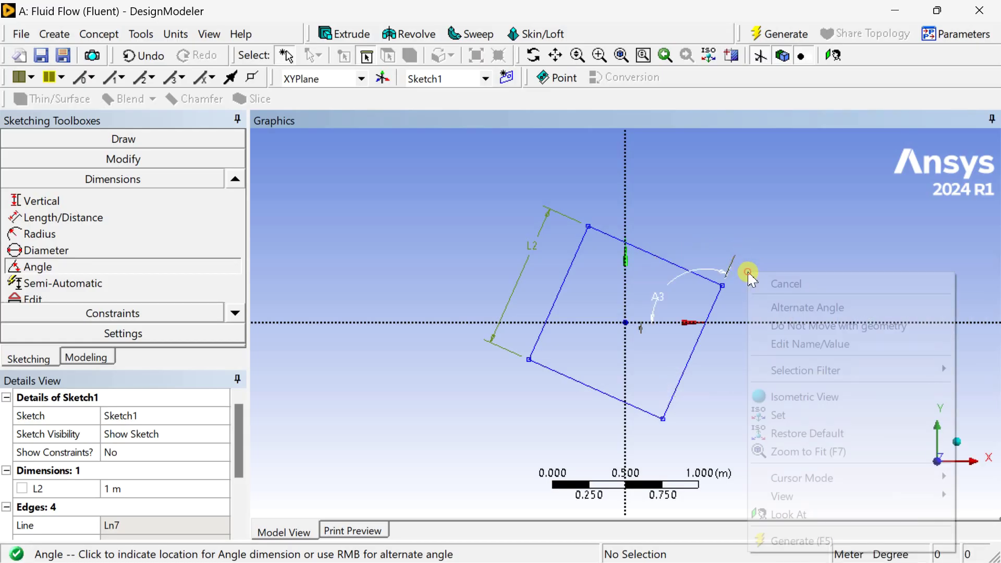
click(766, 306)
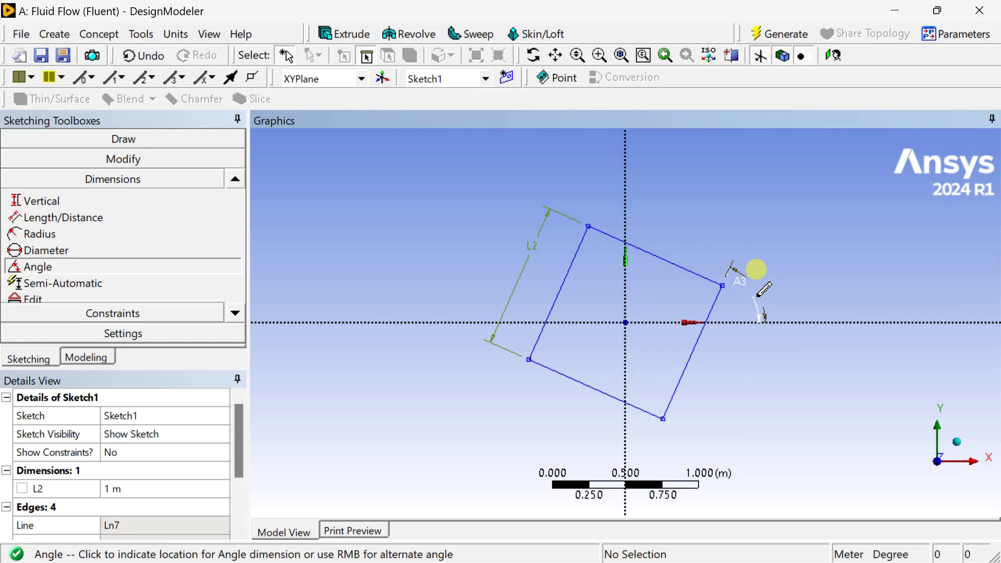
click(759, 292)
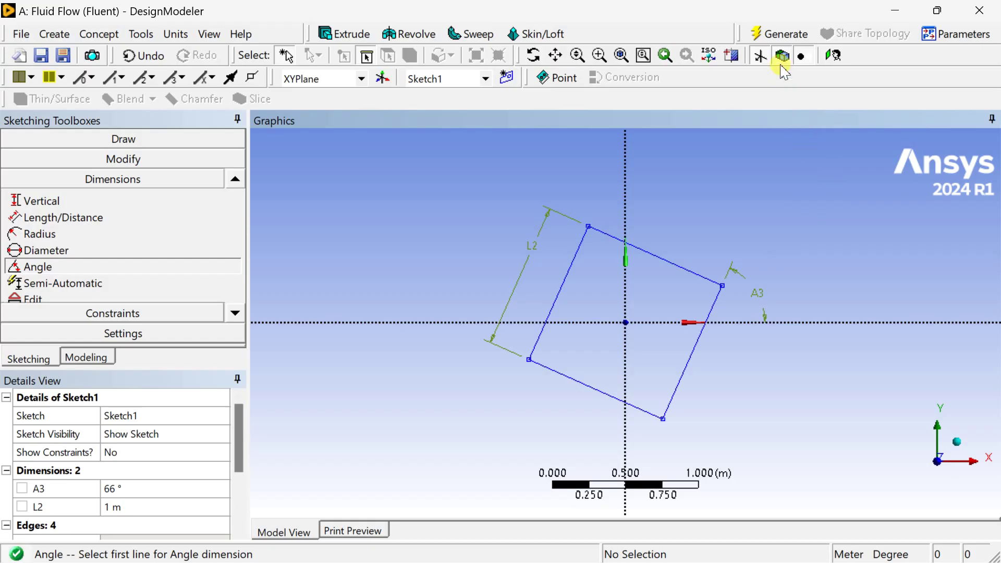
click(775, 43)
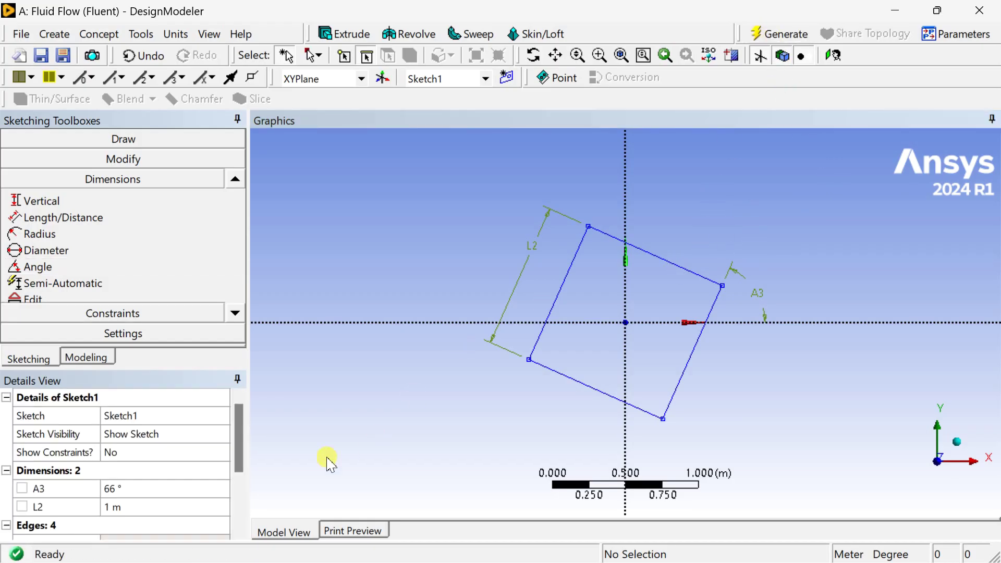
click(149, 490)
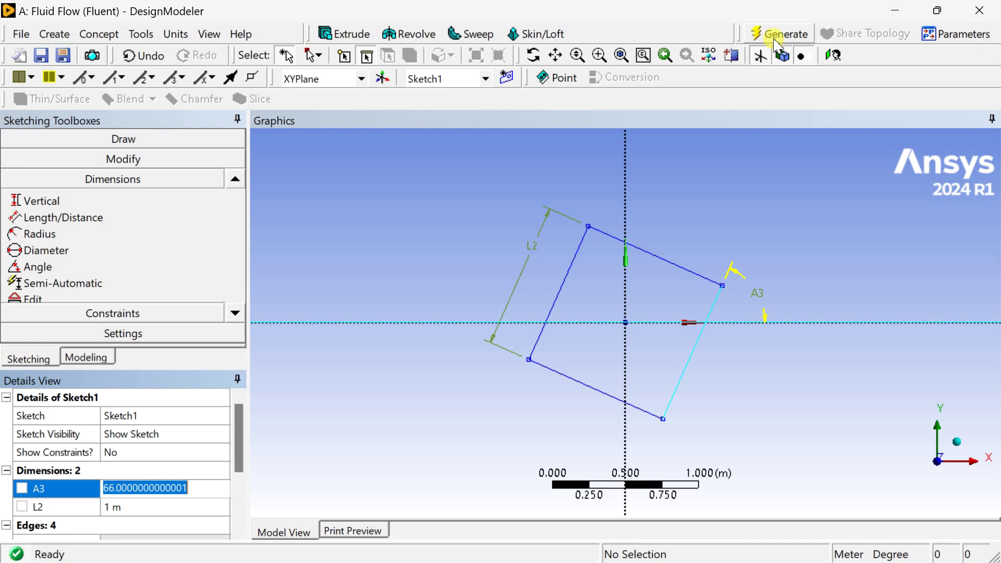
click(745, 188)
Step: Draw a rectangle about 13.9 m wide and 8 m high enclosing the rotated square, with more space on its right side
scroll(726, 208, down, 5)
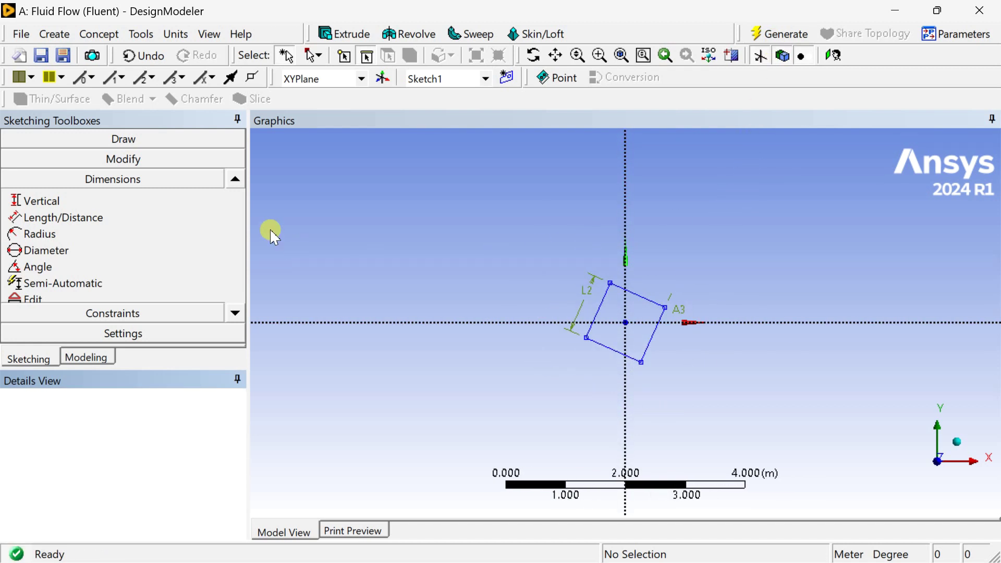
click(179, 140)
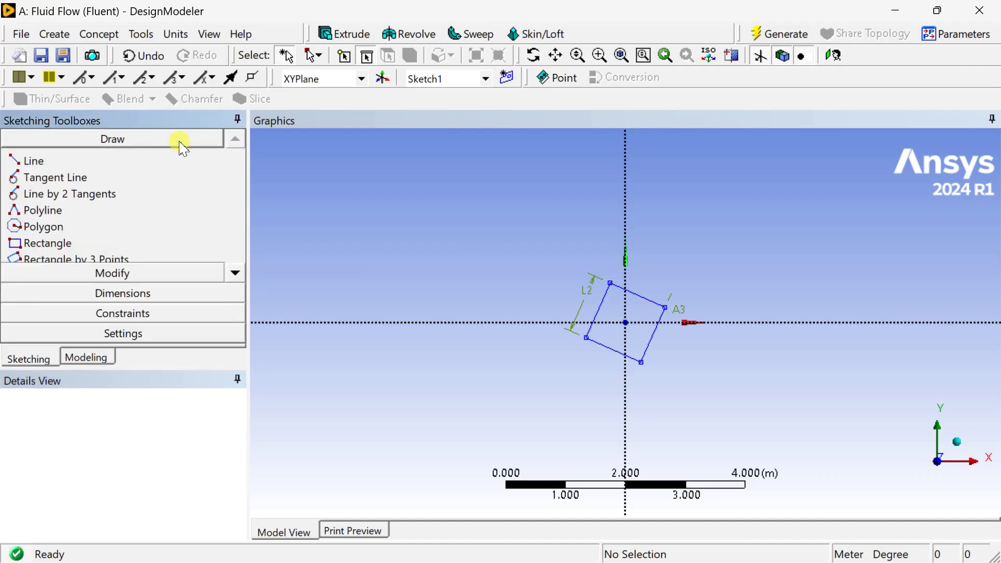
click(133, 240)
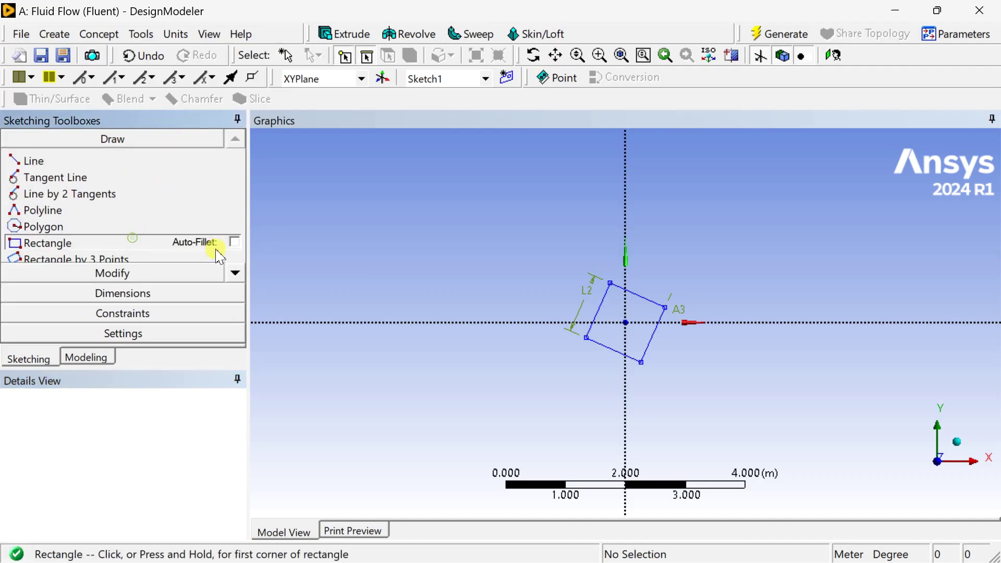
scroll(445, 427, down, 3)
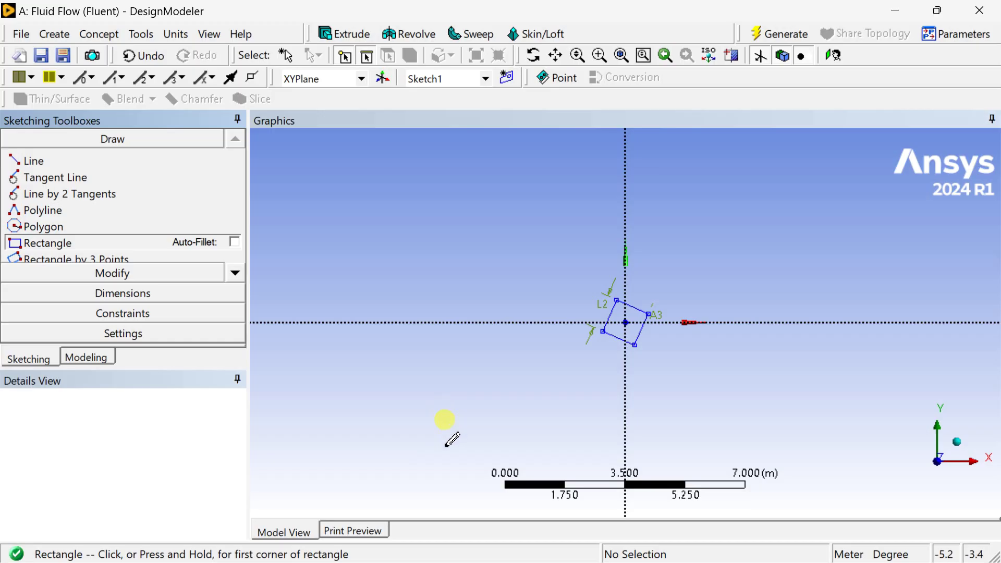
click(449, 459)
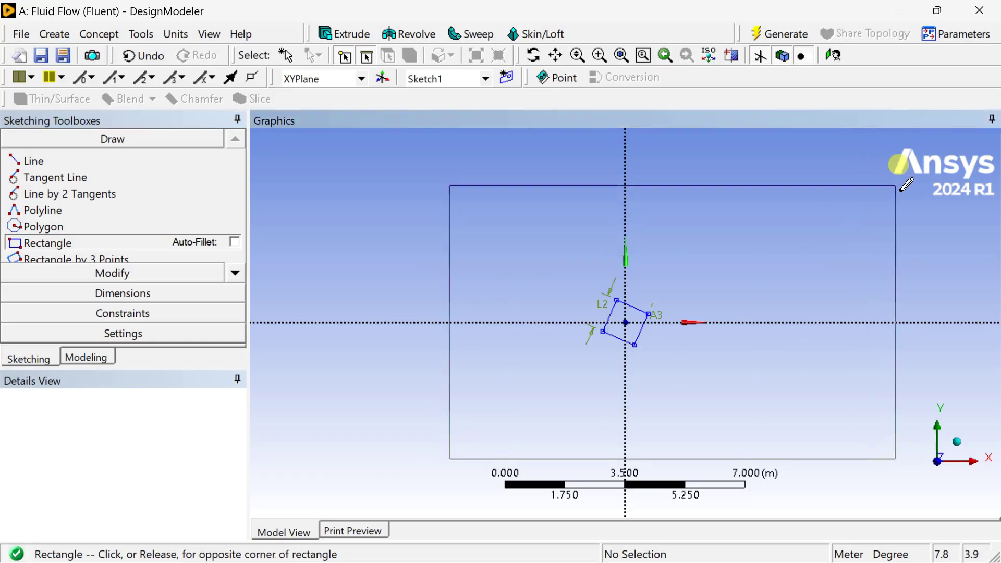
click(926, 188)
right_click(726, 159)
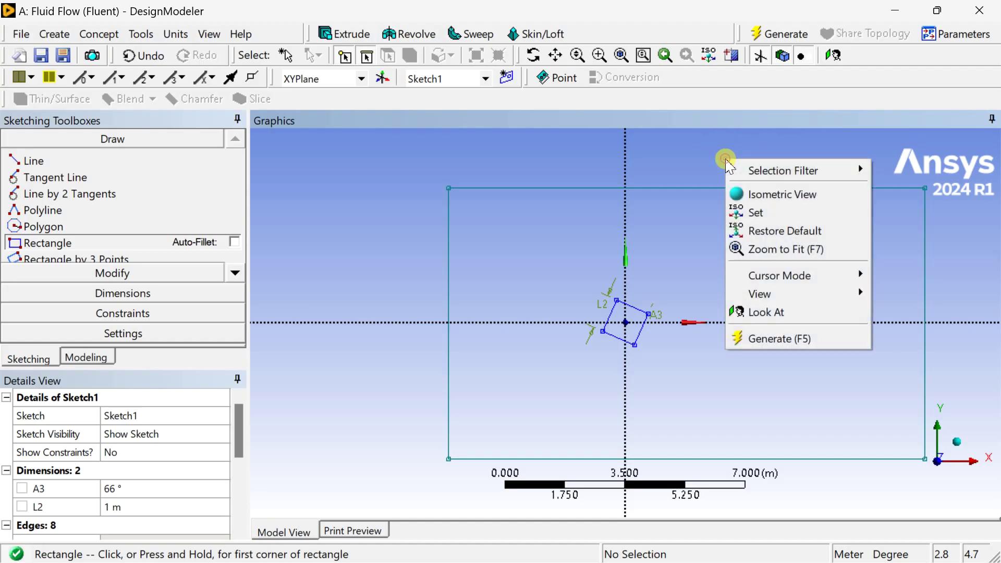
click(412, 162)
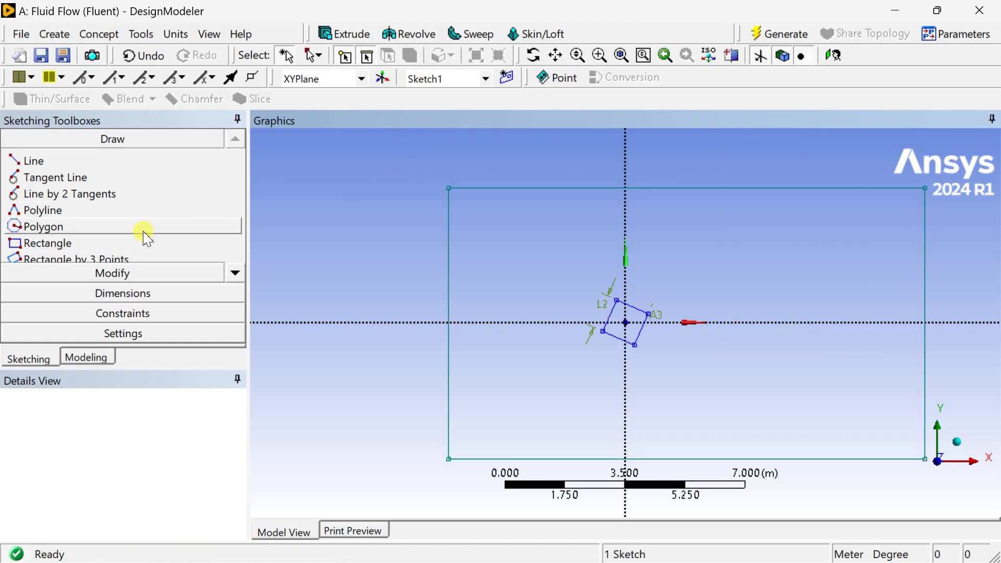
Step: Add a Symmetry constraint between the outer rectangle's top and bottom edges about the horizontal axis
click(136, 313)
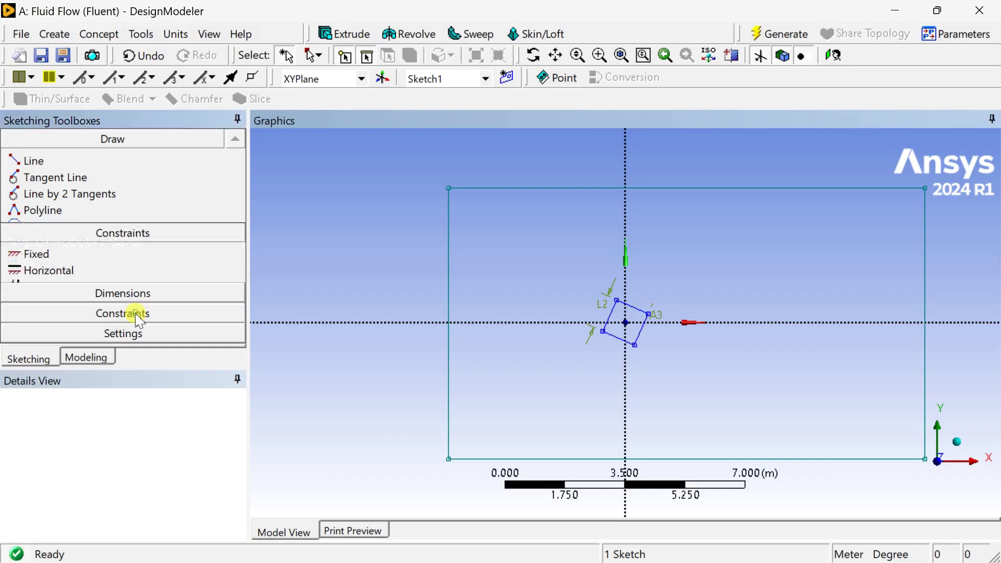
click(237, 334)
click(238, 334)
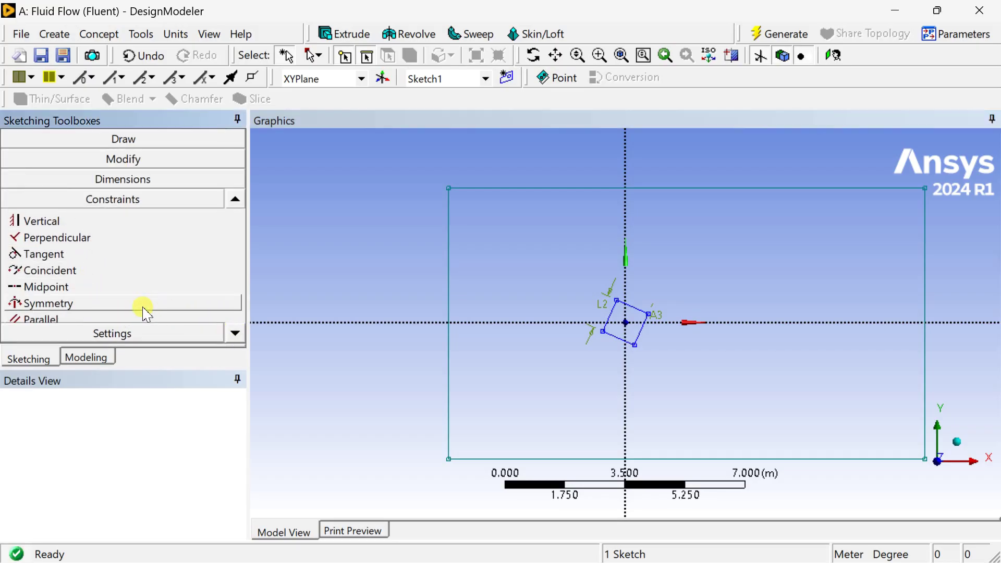
click(152, 305)
click(418, 323)
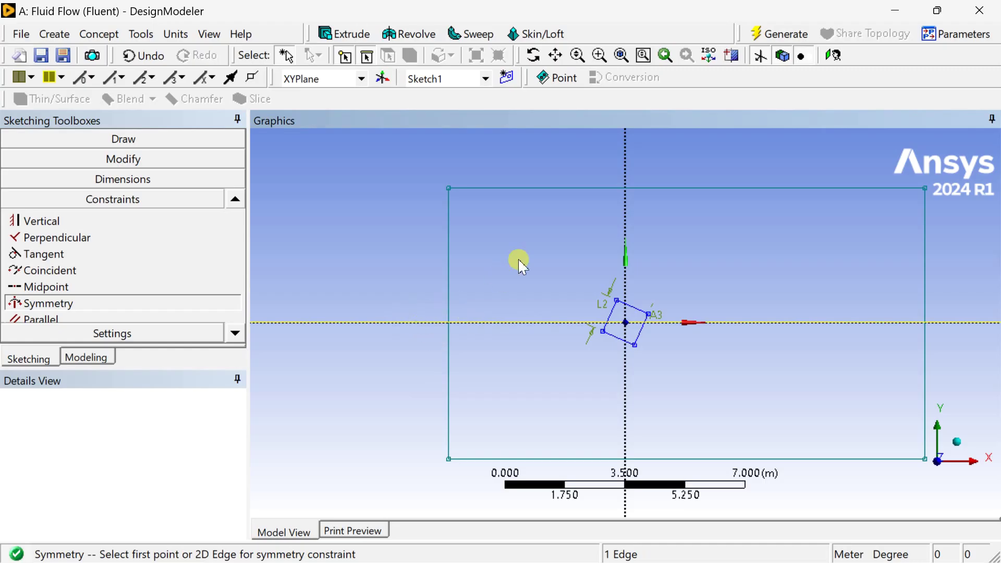
click(545, 188)
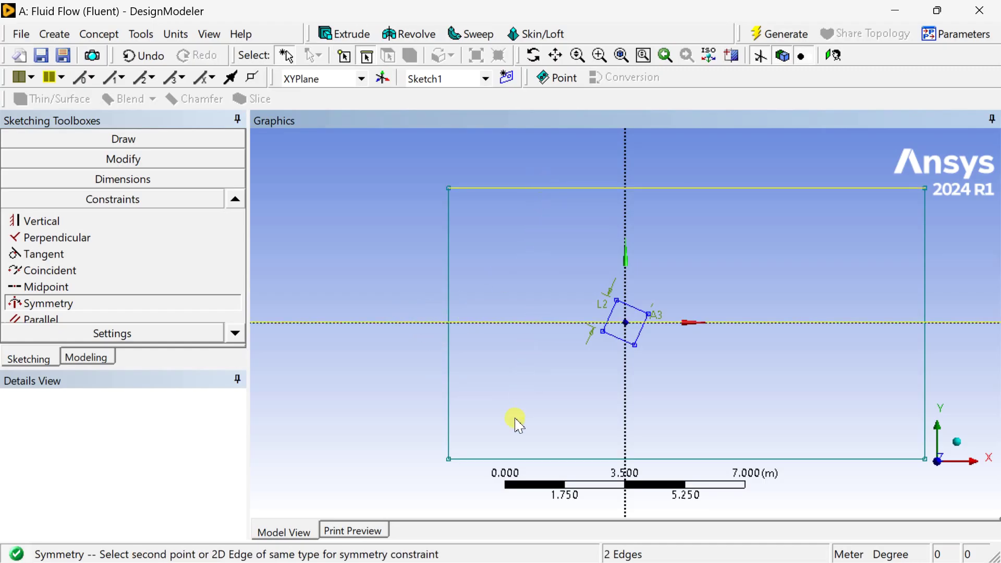
click(520, 459)
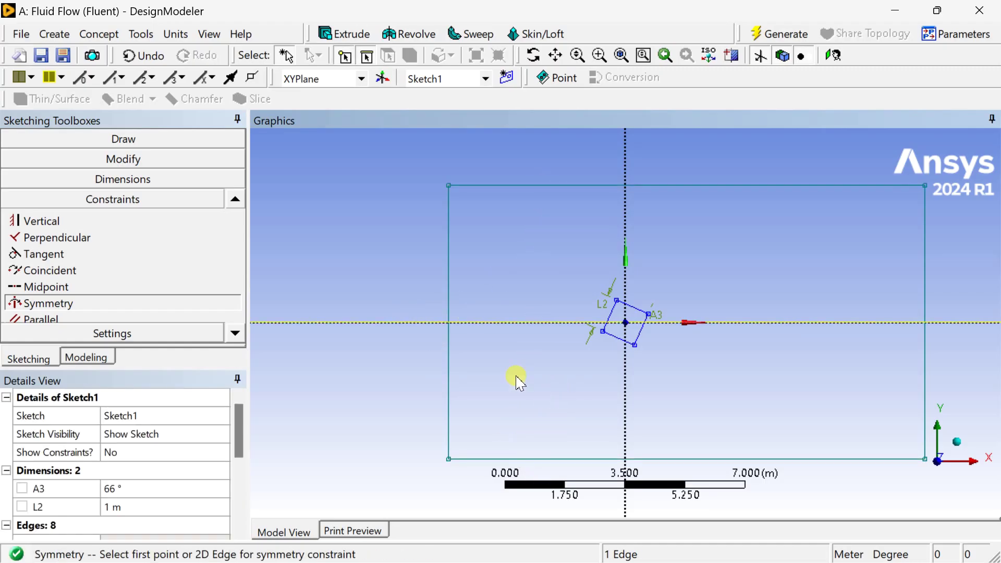
Step: Dimension the distance from the vertical axis to the outer rectangle's left edge, placing it below the rectangle
click(149, 180)
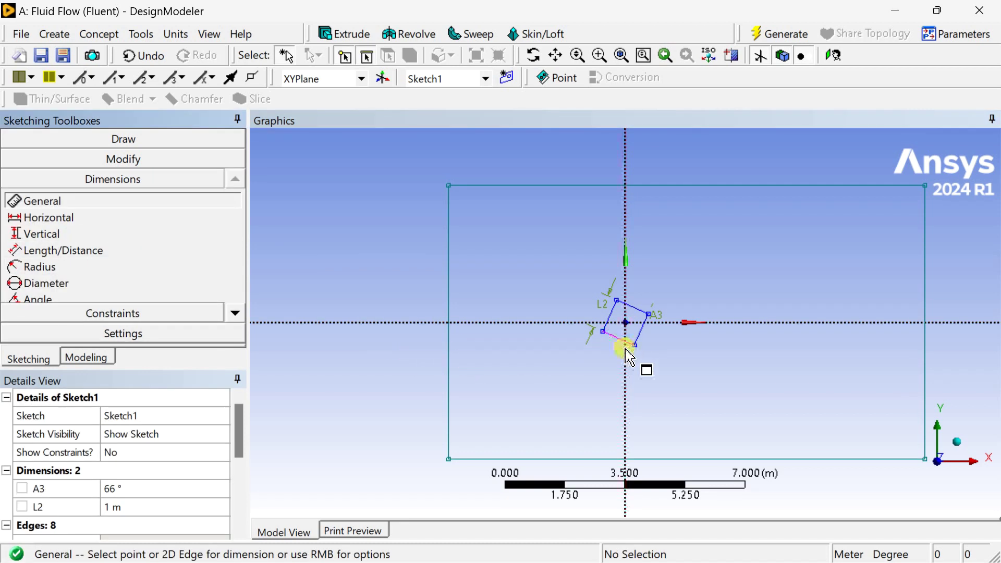
click(625, 372)
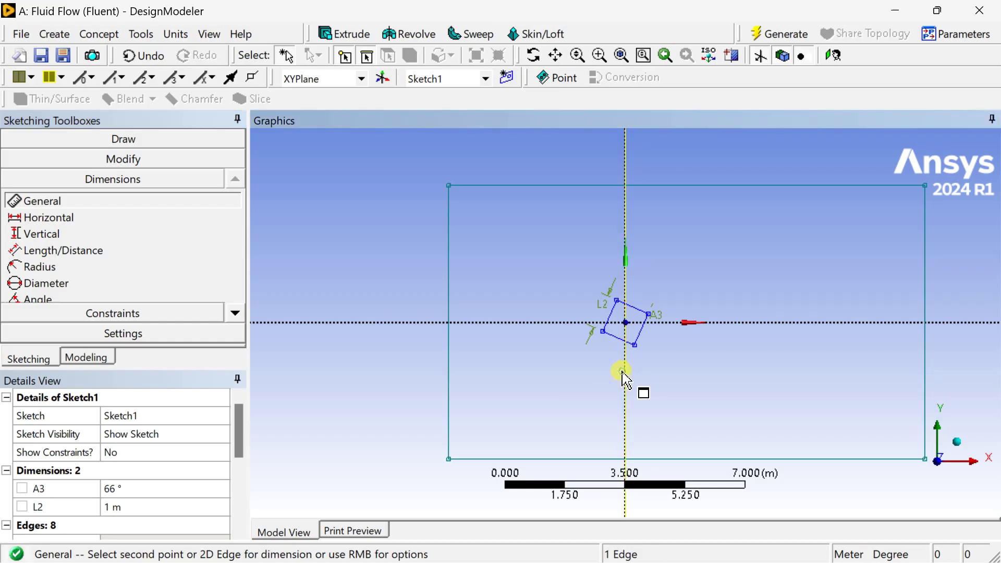
click(450, 400)
click(510, 477)
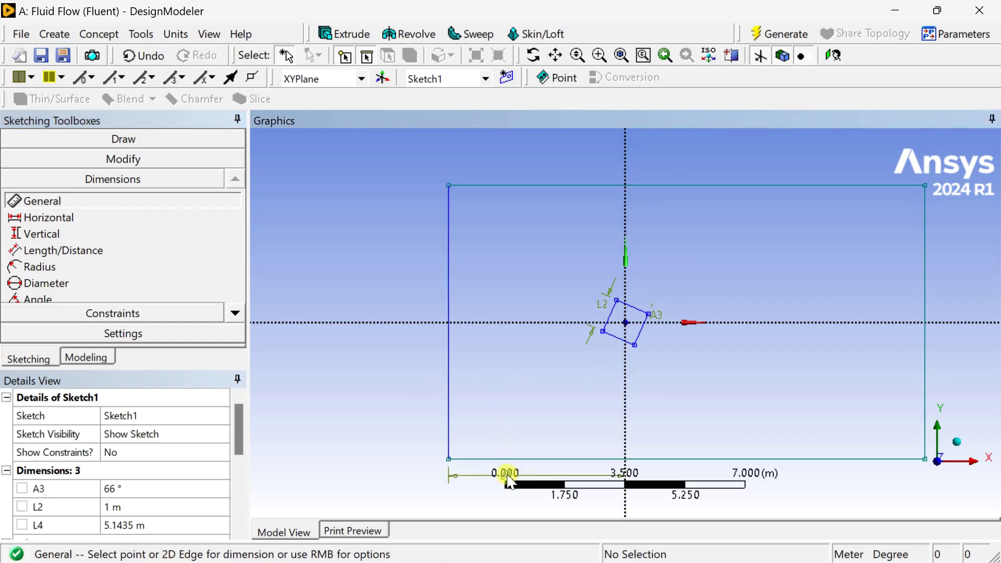
Step: Dimension the outer rectangle's height on its left edge and its full width along the bottom edge
scroll(568, 416, down, 2)
ctrl+middle_drag(568, 416, 544, 319)
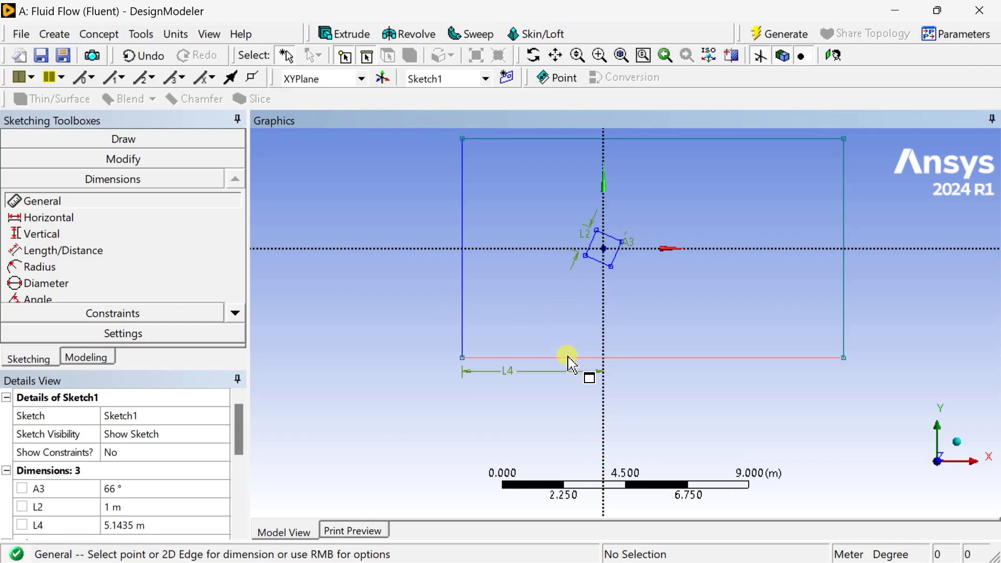
ctrl+middle_drag(674, 306, 684, 353)
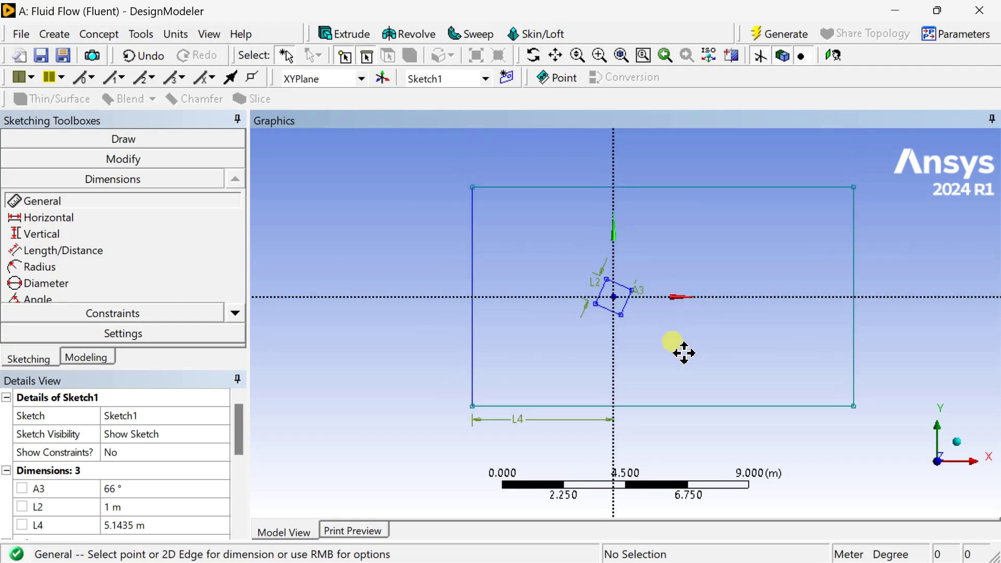
click(473, 264)
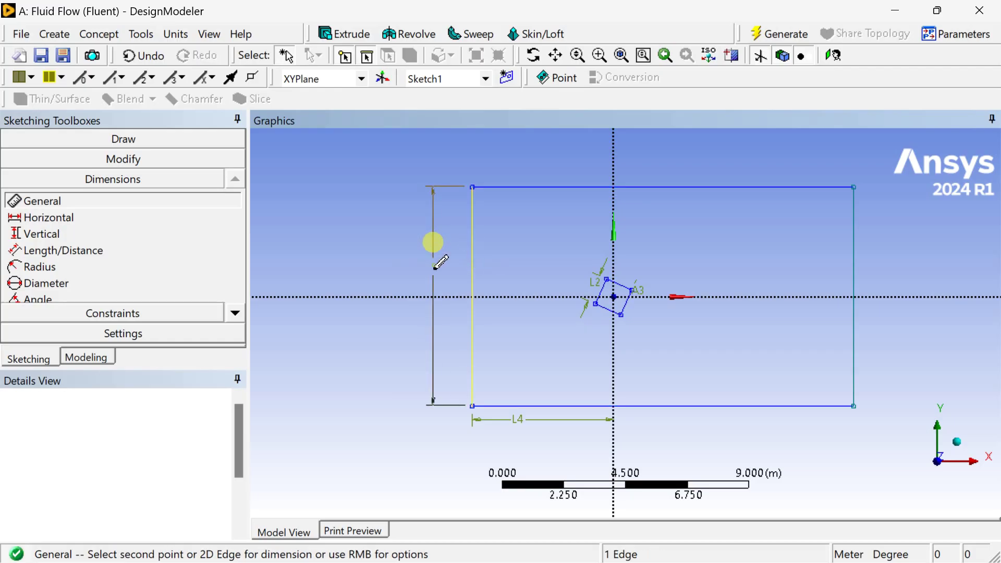
click(441, 262)
click(684, 406)
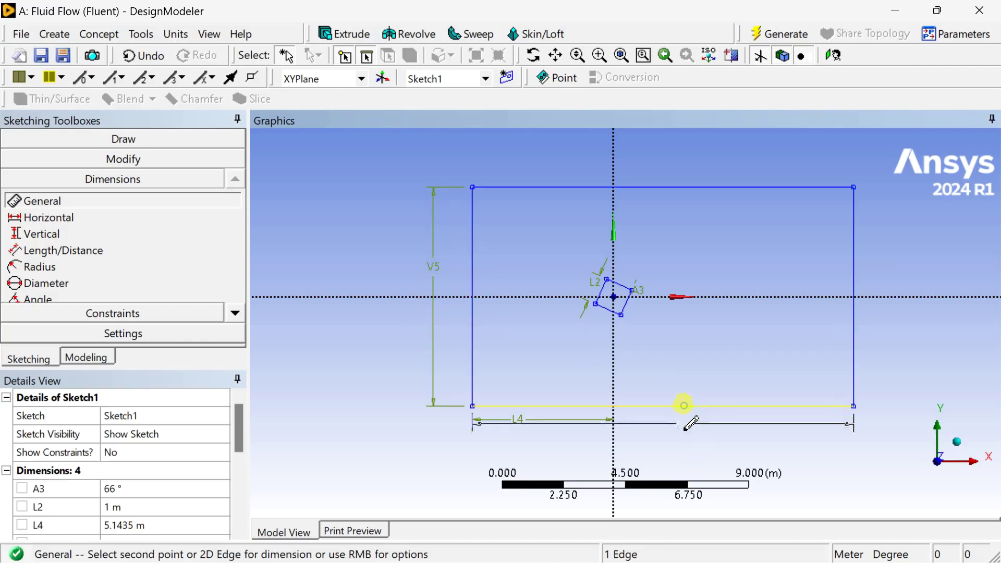
click(697, 423)
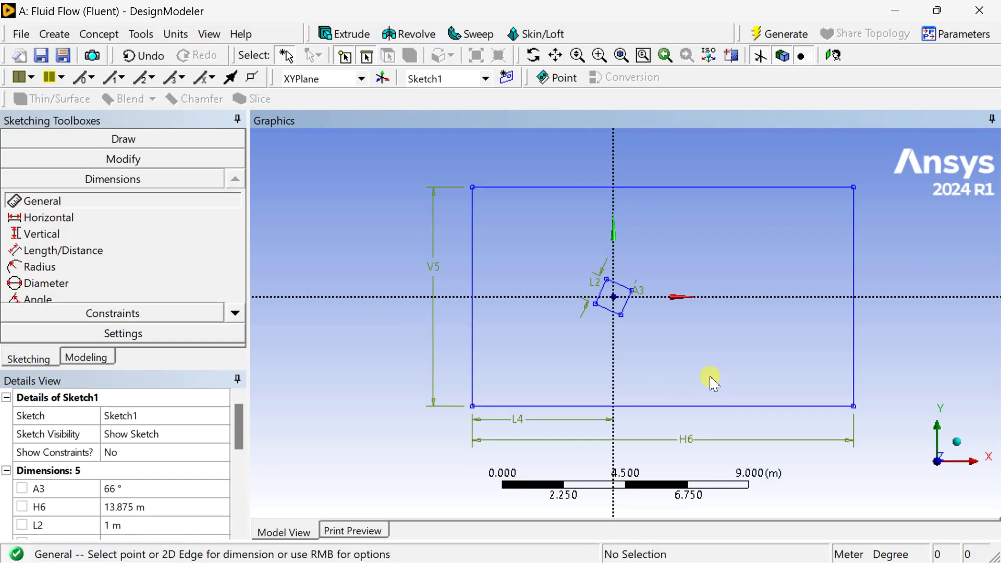
scroll(688, 378, down, 1)
ctrl+middle_drag(684, 380, 671, 351)
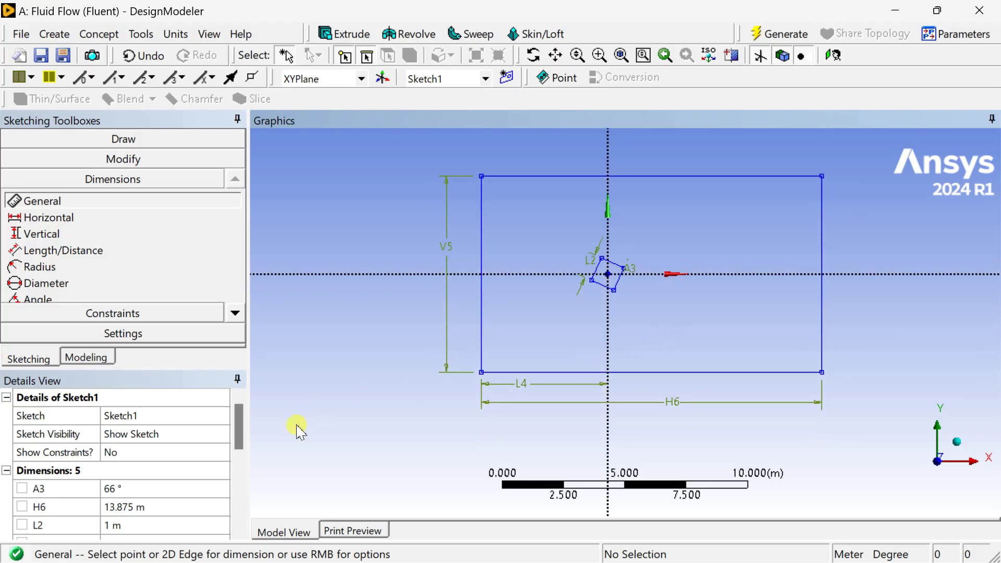
Step: Set the outer rectangle's width H6 to 20 m and the left edge's distance from the vertical axis L4 to 5 m
scroll(245, 430, down, 2)
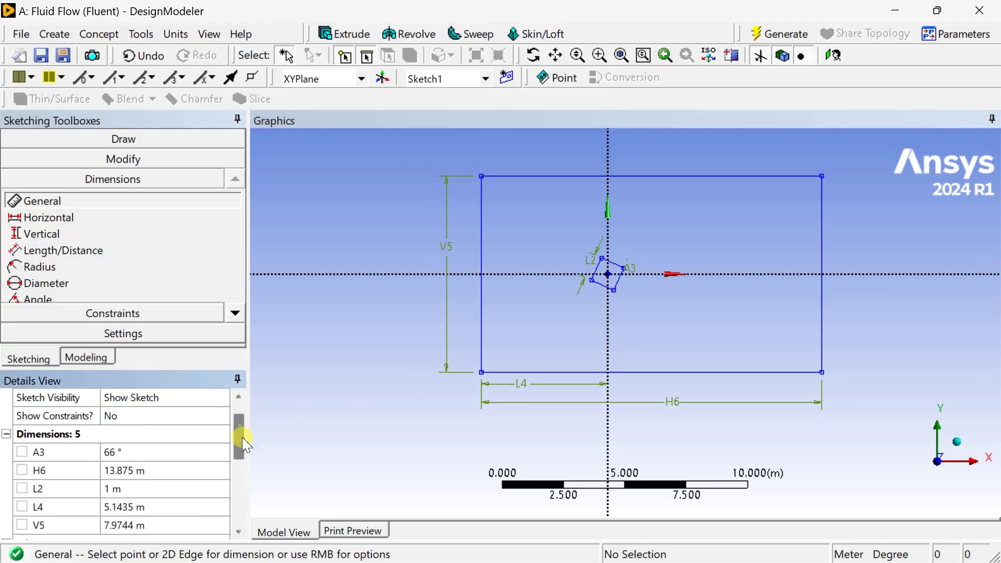
click(185, 469)
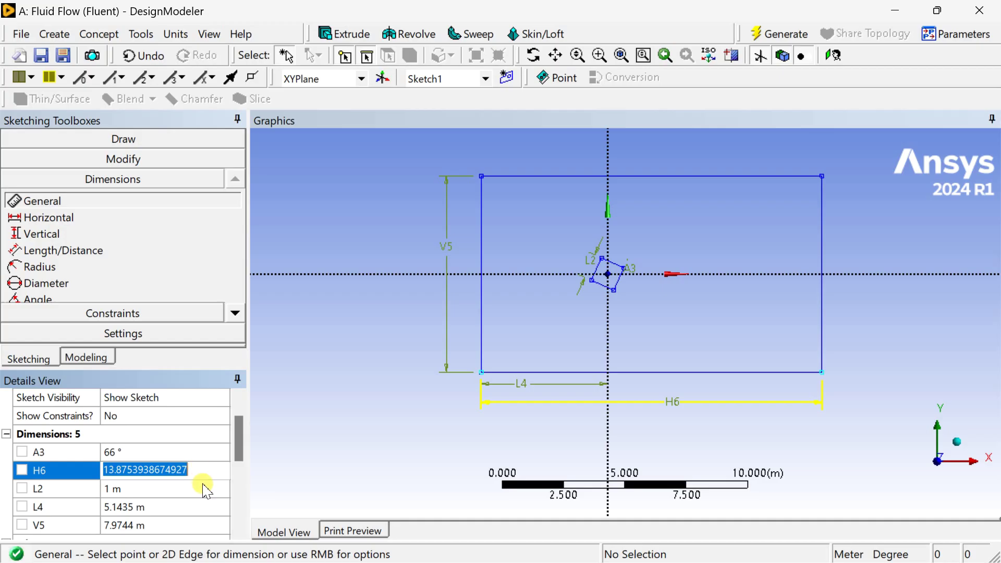
text(20)
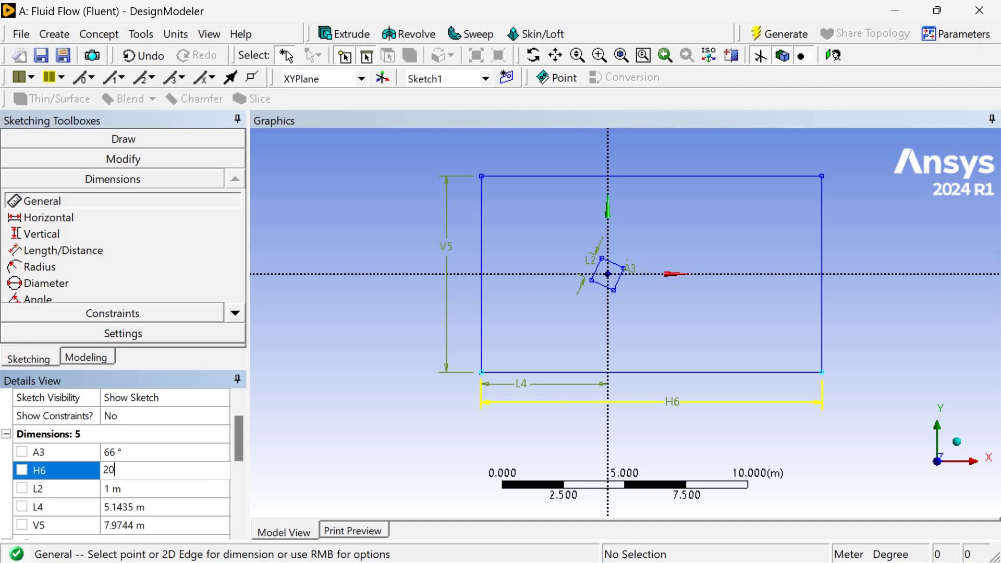
key(Return)
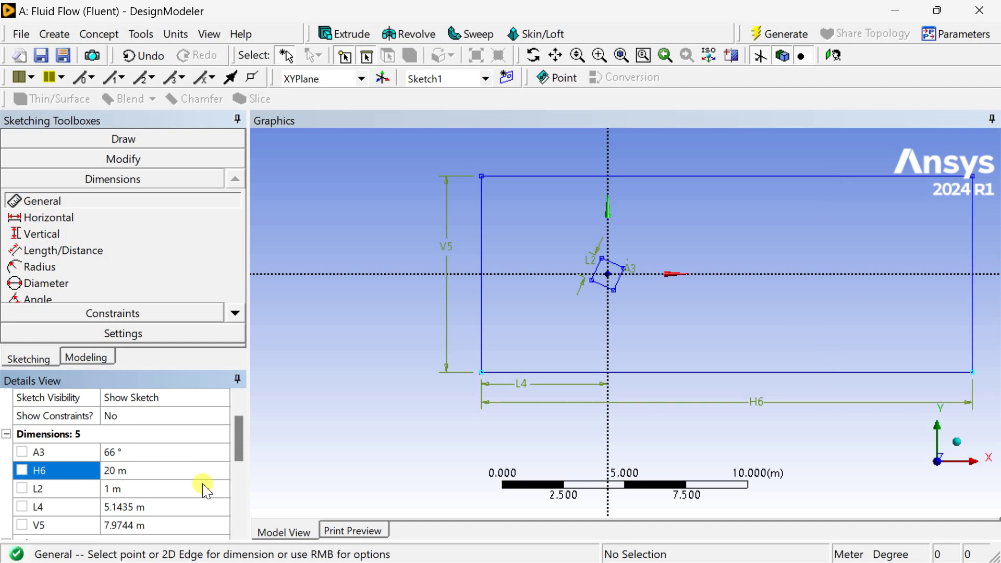
click(149, 488)
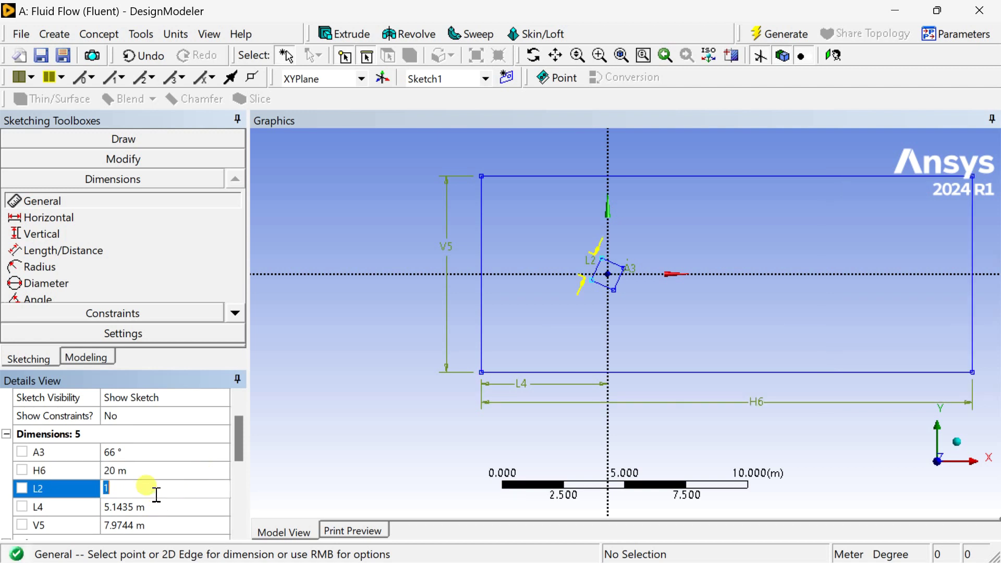
click(156, 506)
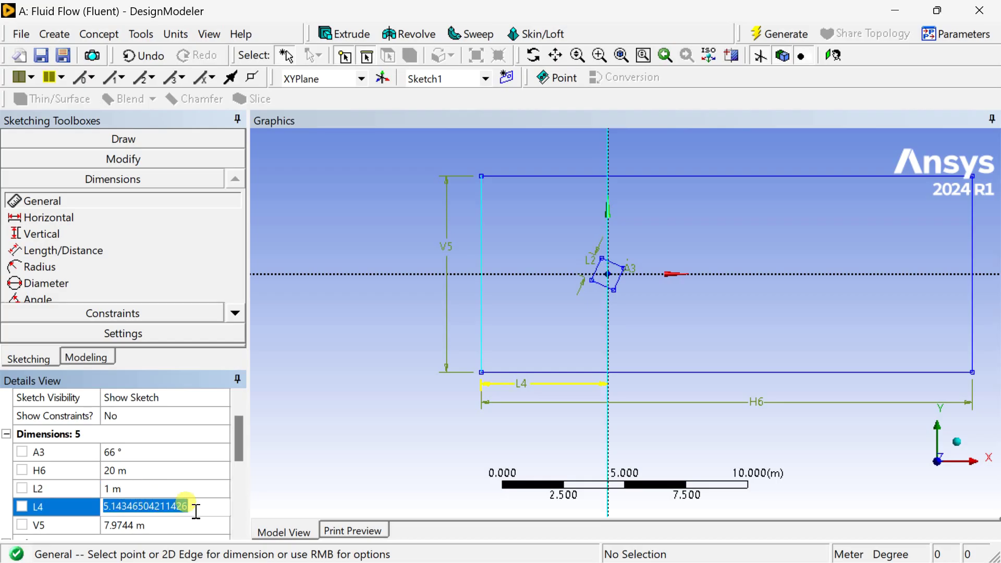
text(5)
key(Return)
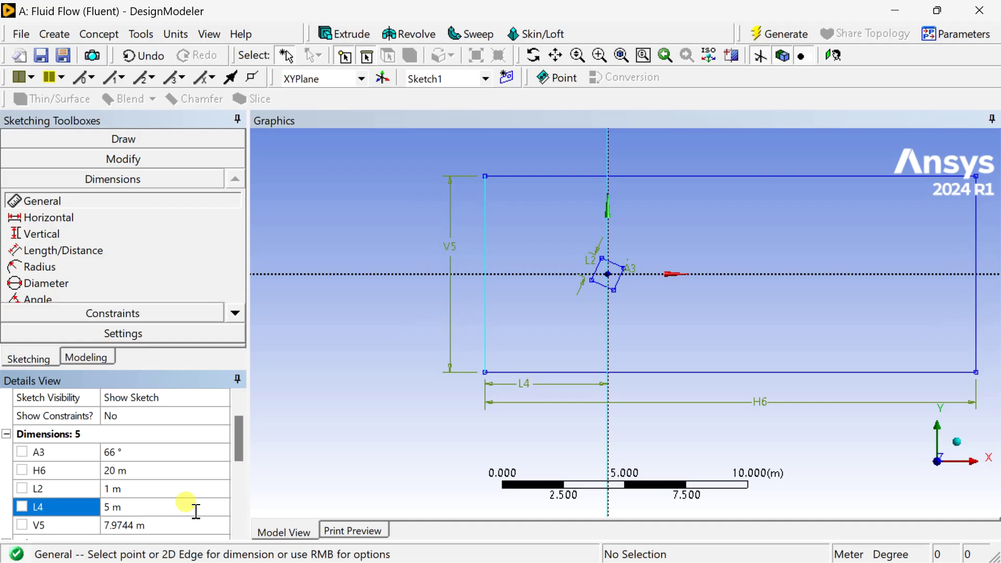
Step: Set the outer rectangle's height V5 to 10 m and generate the sketch
click(168, 526)
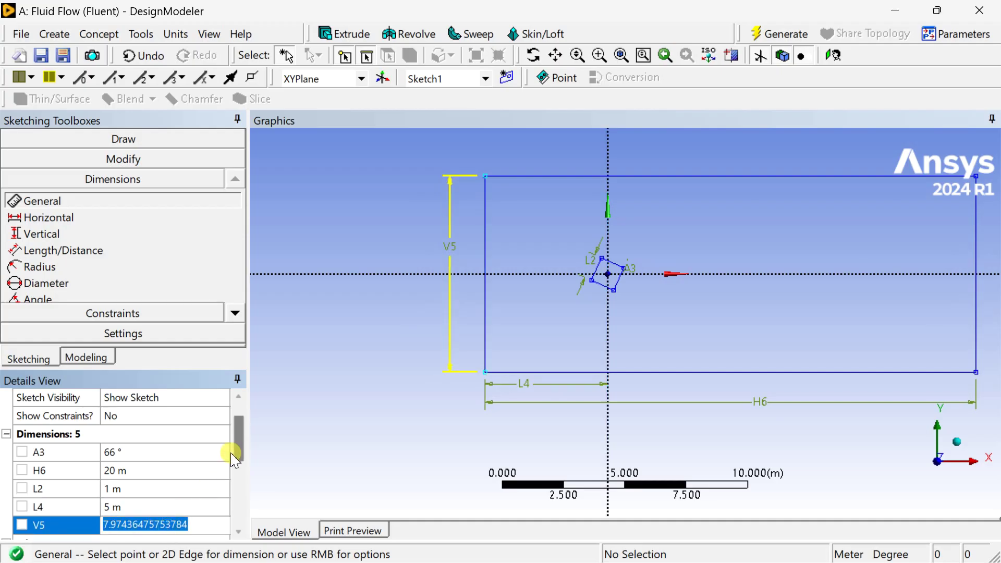
scroll(240, 449, down, 2)
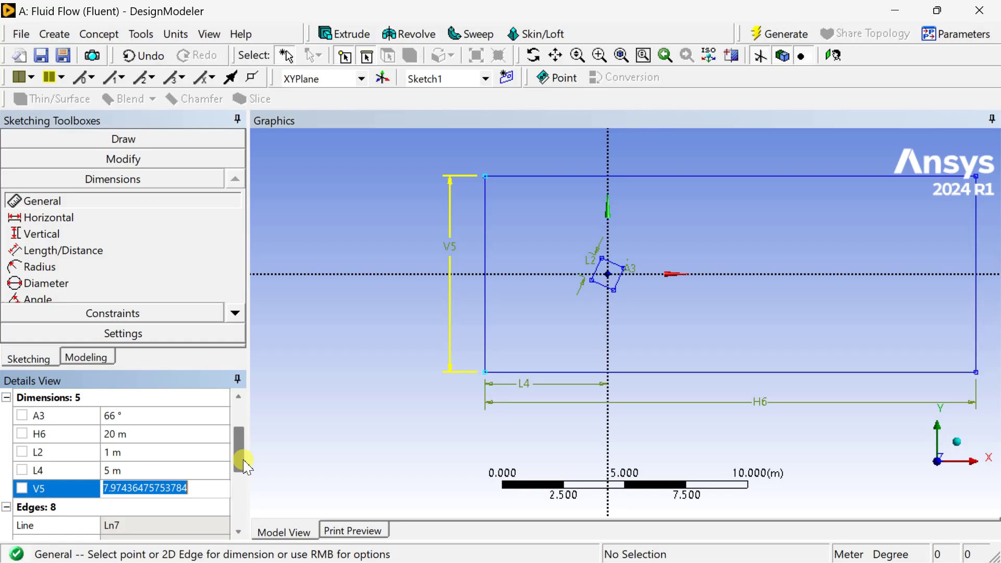
text(10)
key(Return)
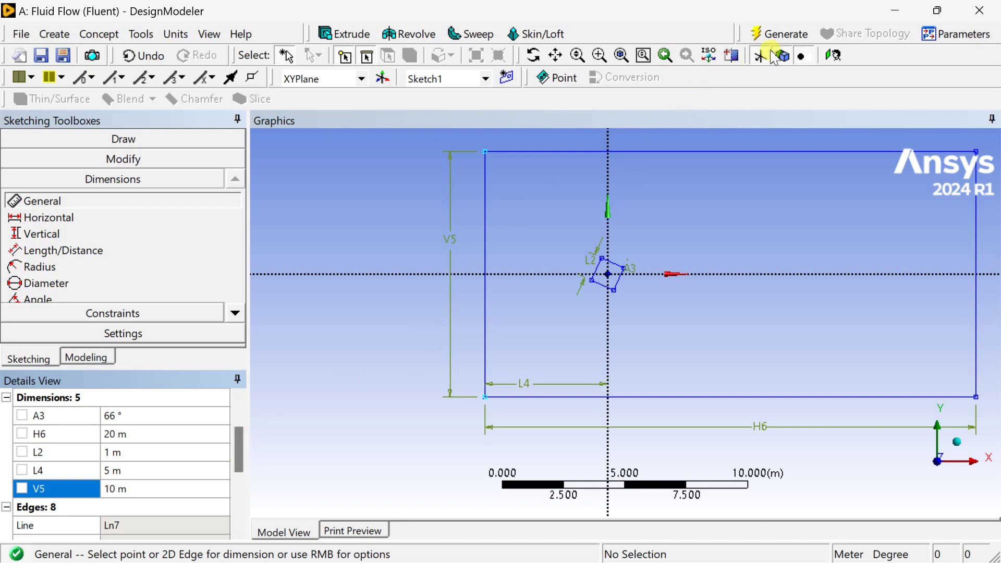
click(781, 34)
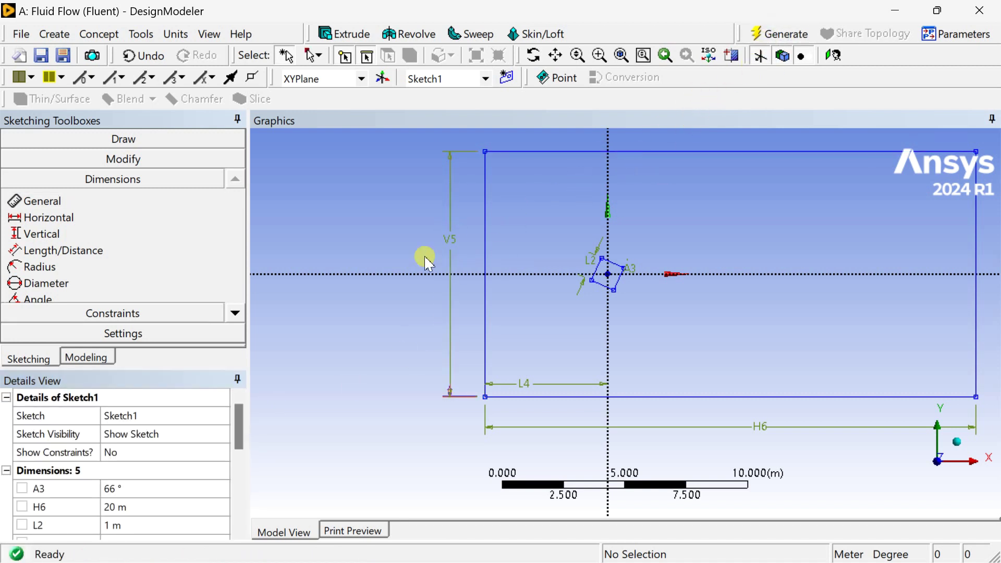
scroll(662, 319, up, 3)
scroll(662, 324, down, 4)
mouse_move(662, 324)
ctrl+middle_down()
mouse_move(642, 331)
mouse_move(585, 425)
mouse_move(620, 339)
ctrl+middle_up()
scroll(584, 417, up, 1)
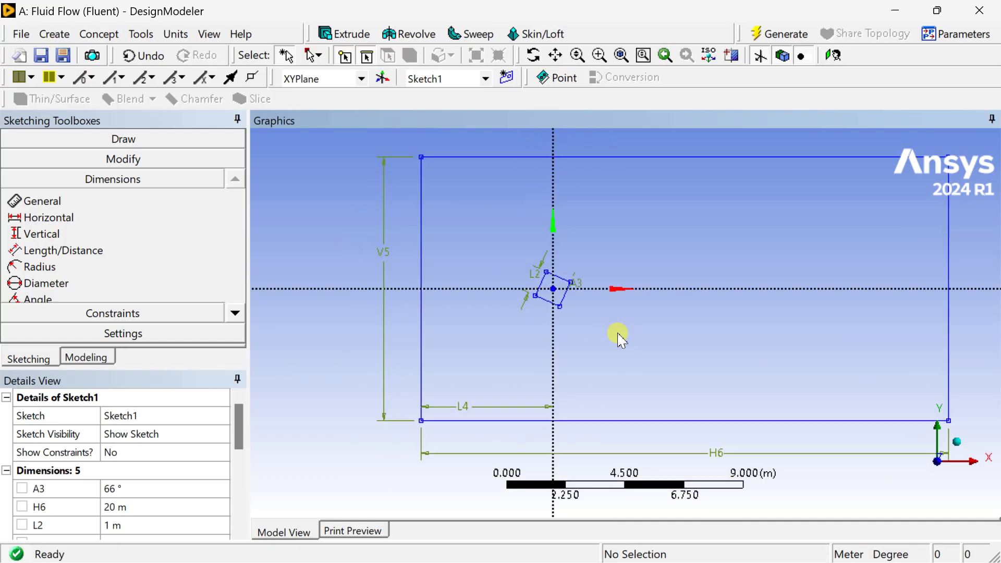
scroll(592, 330, down, 2)
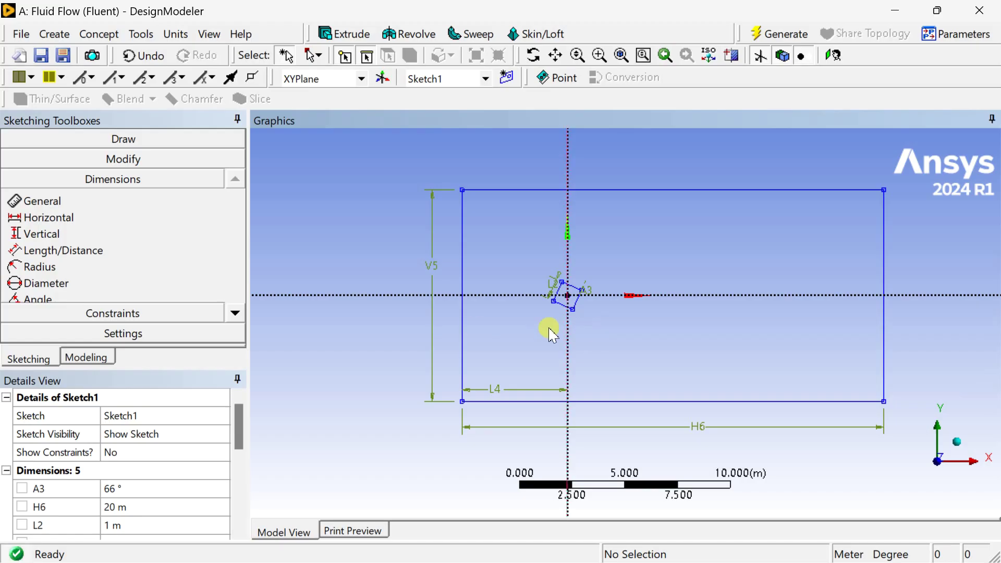
Step: Create a surface from the sketch of the outer rectangle and rotated square, and generate it with the Add Material operation
click(105, 36)
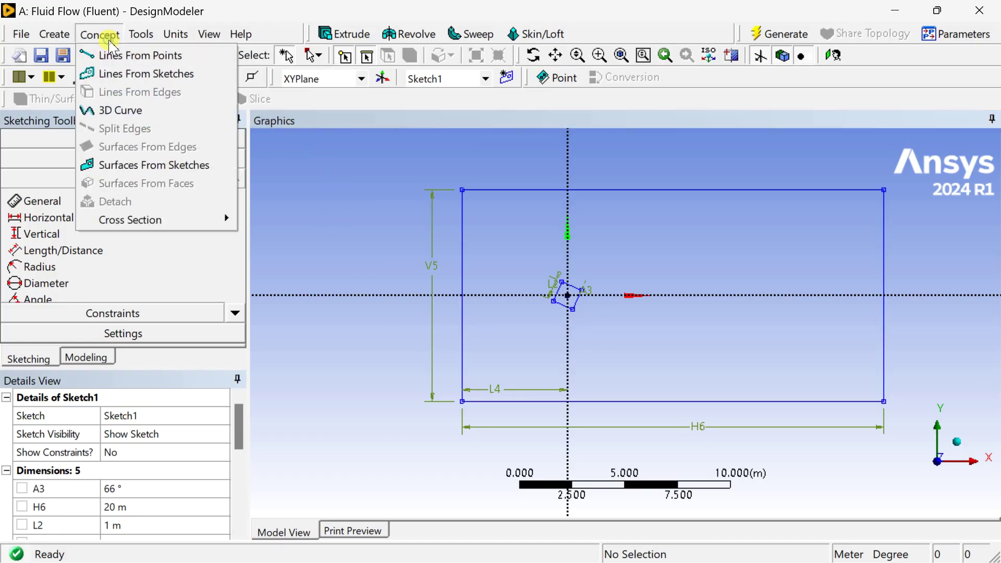
click(172, 167)
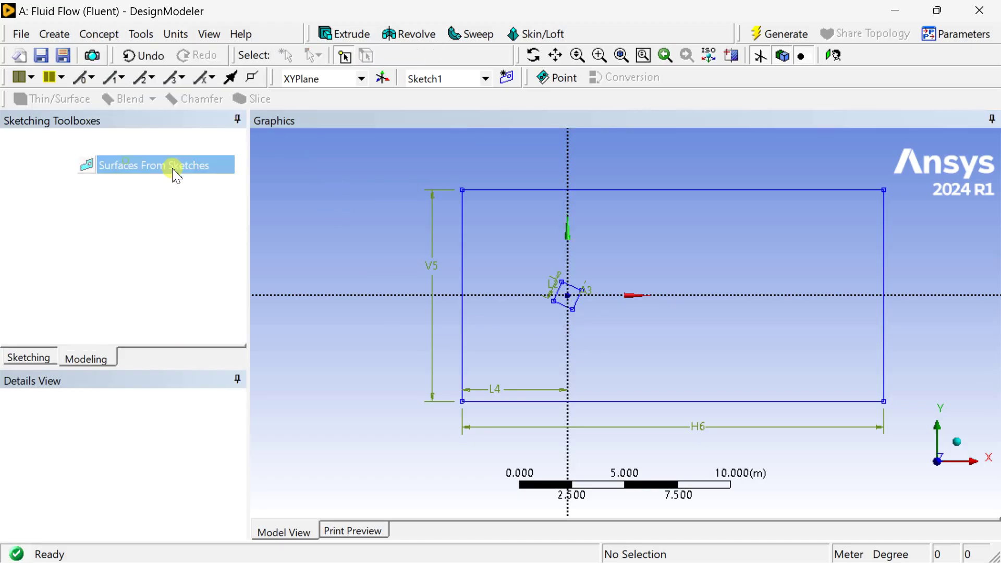
click(519, 191)
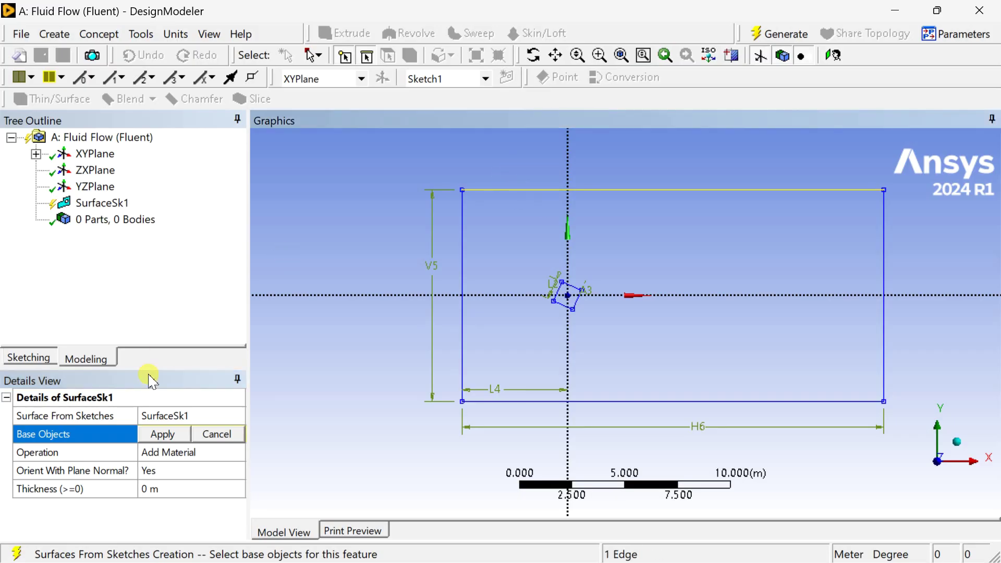
click(174, 437)
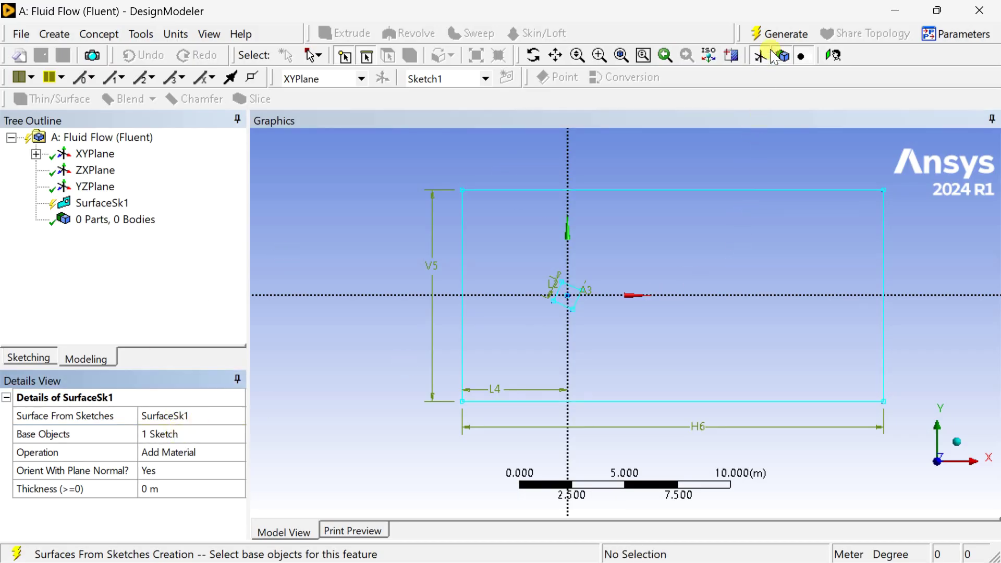
click(778, 35)
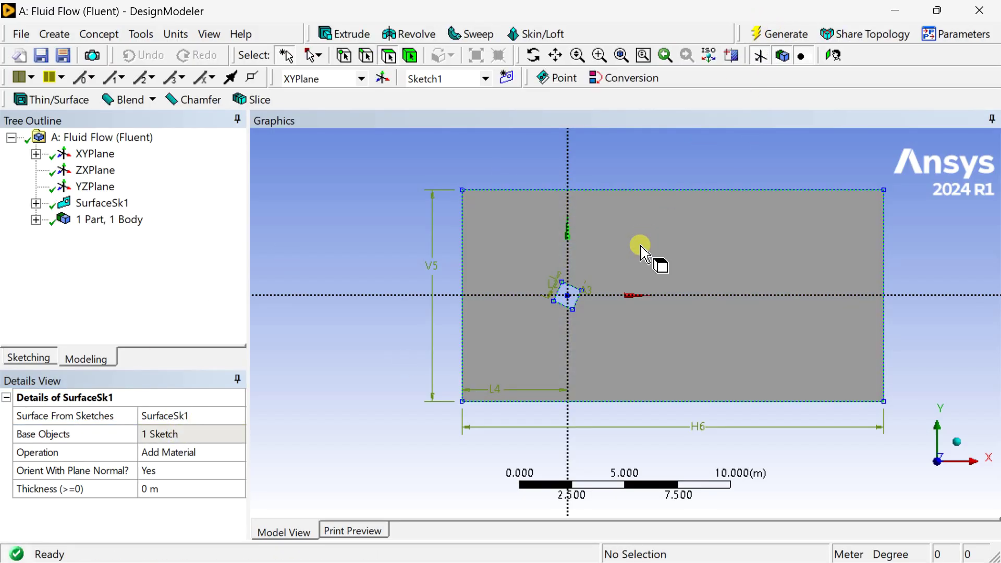
click(645, 252)
scroll(642, 252, up, 3)
scroll(467, 291, down, 2)
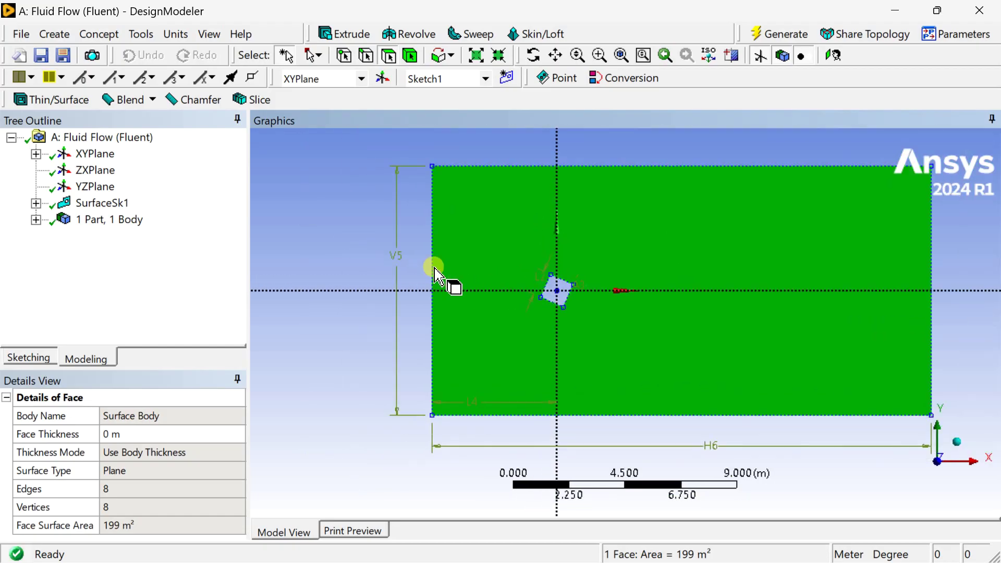
click(318, 208)
scroll(480, 261, up, 2)
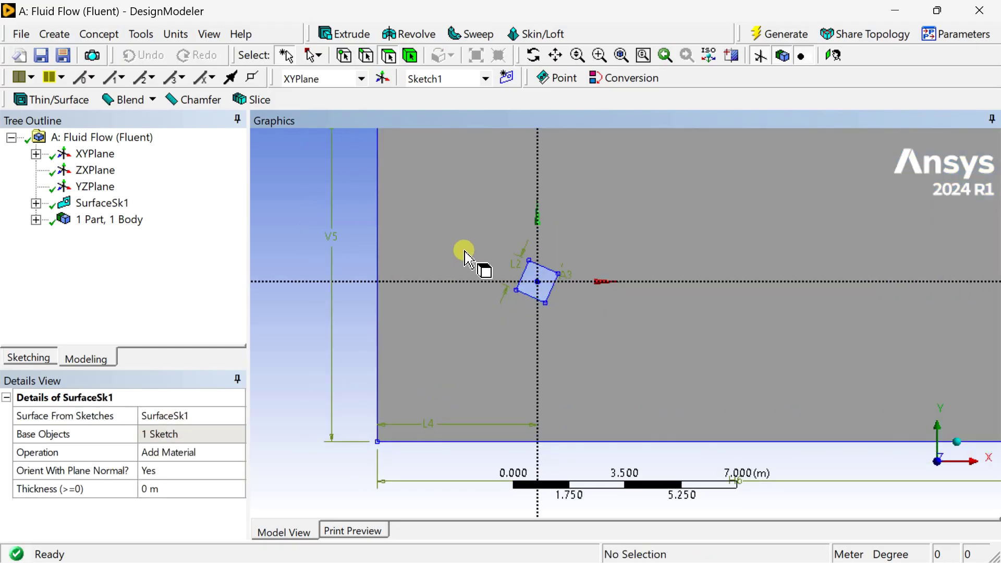
scroll(431, 285, down, 2)
Step: Add a second sketch on the XYPlane and select it as the active sketch
click(35, 154)
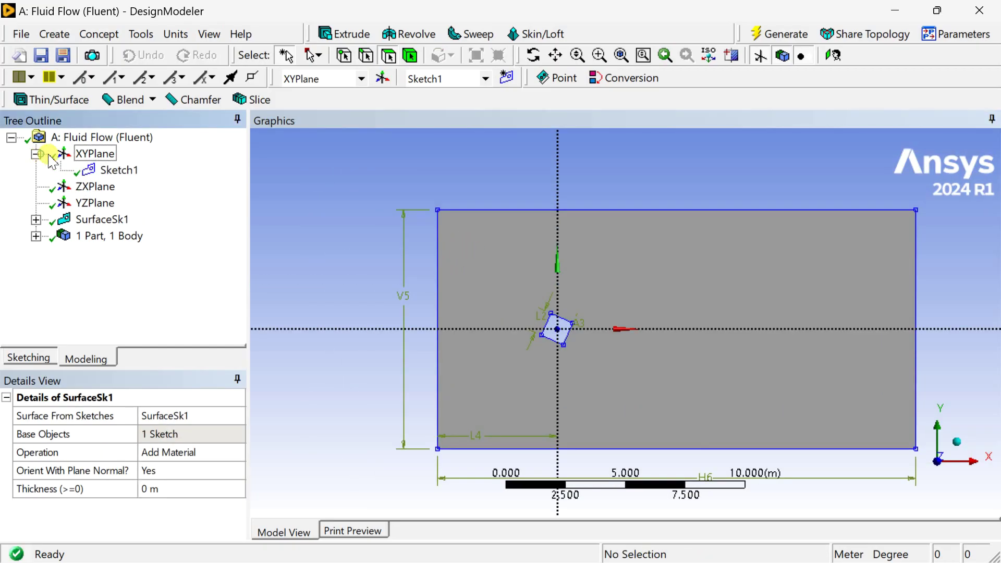
click(95, 154)
click(507, 77)
click(121, 186)
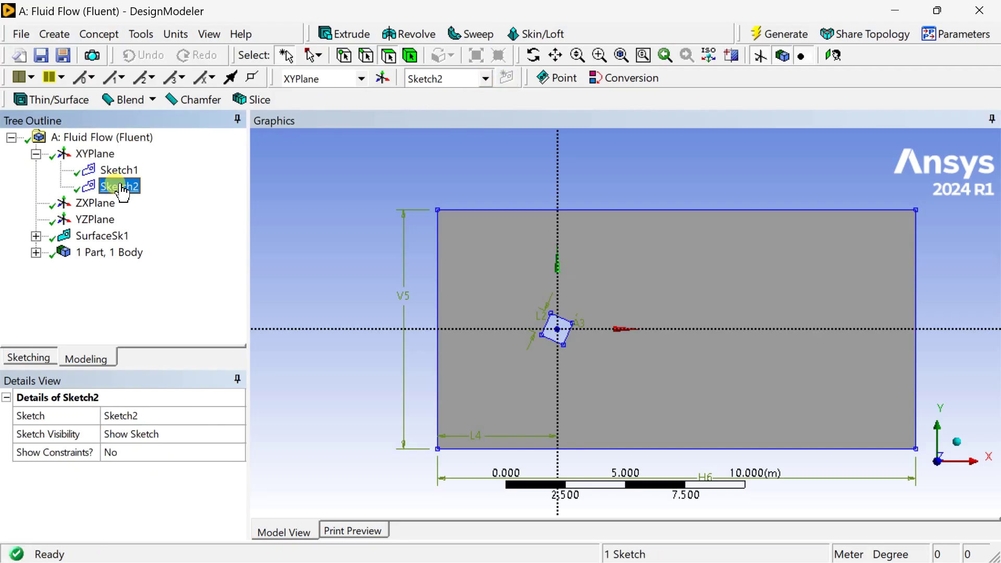
Step: Draw two vertical lines across the full height of the rectangle, one about 1 m to each side of the origin
click(29, 358)
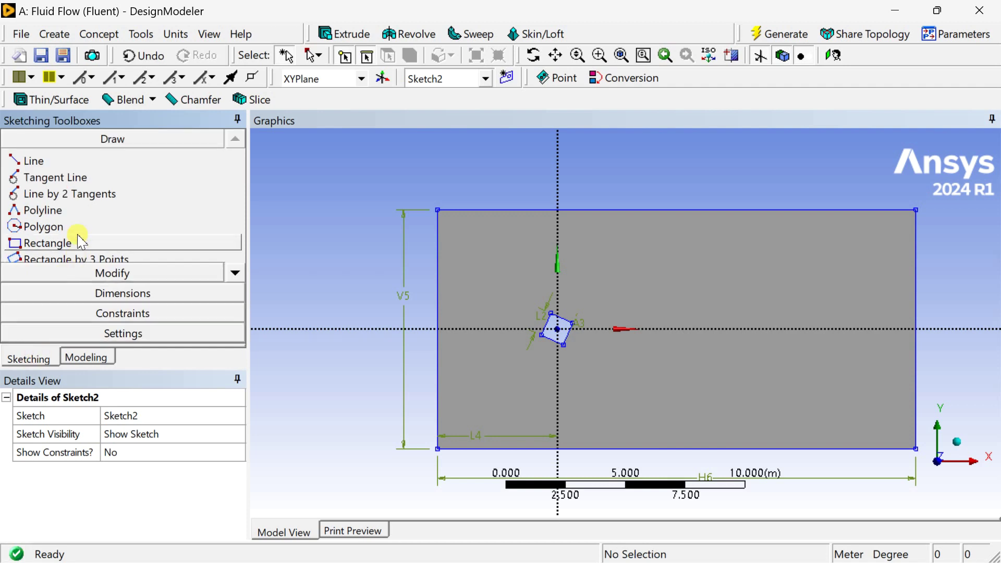
click(77, 161)
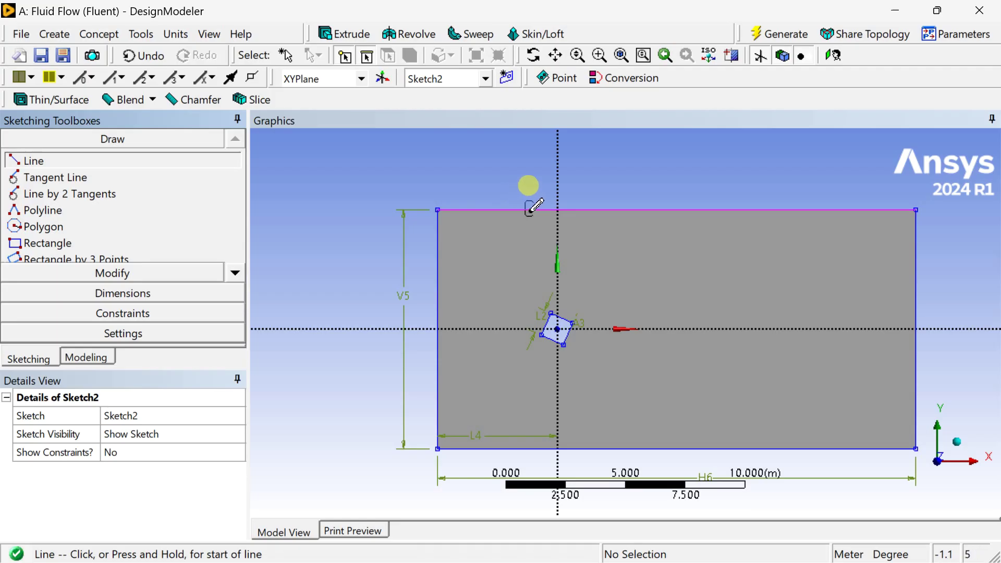
click(529, 209)
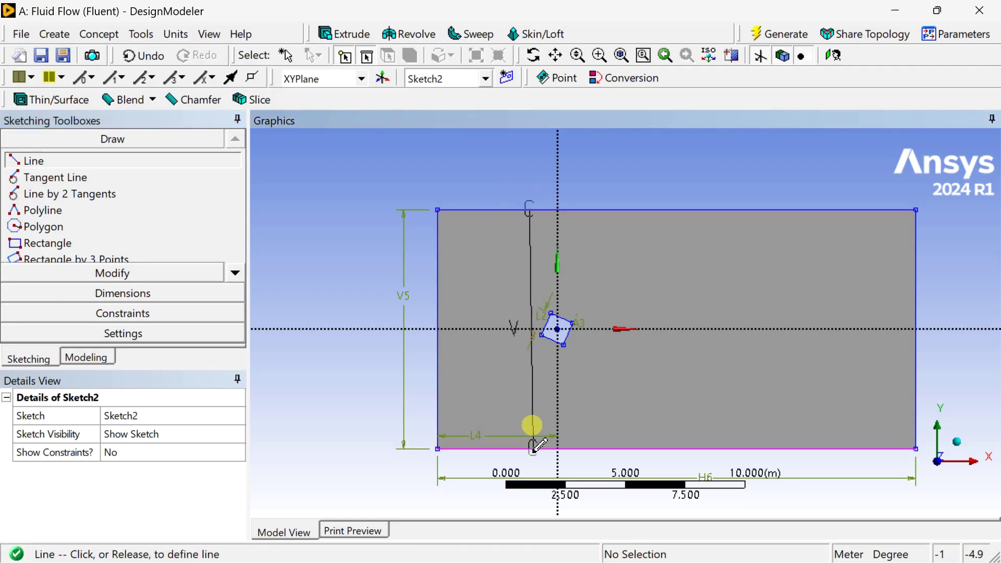
drag(533, 454, 532, 452)
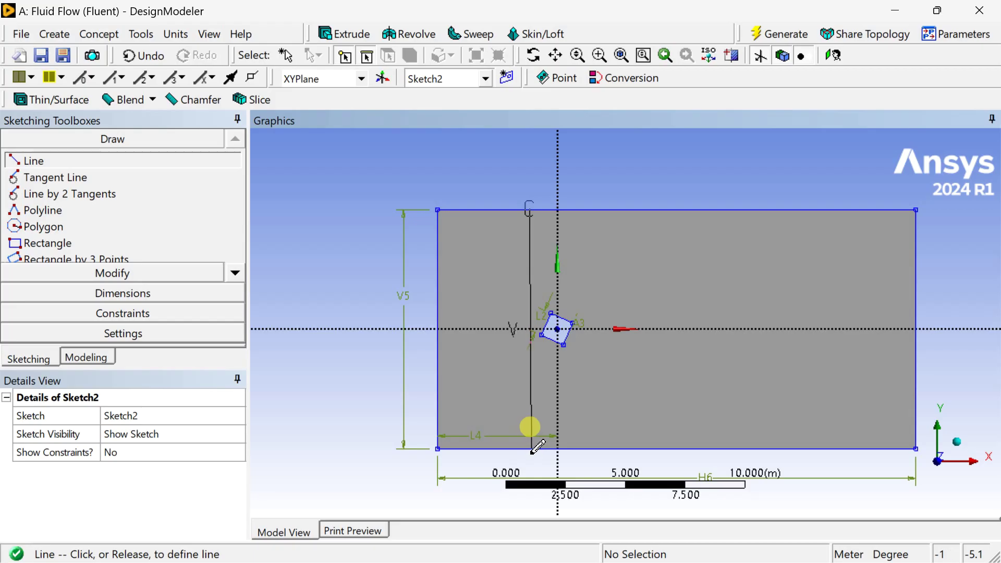
drag(532, 453, 530, 449)
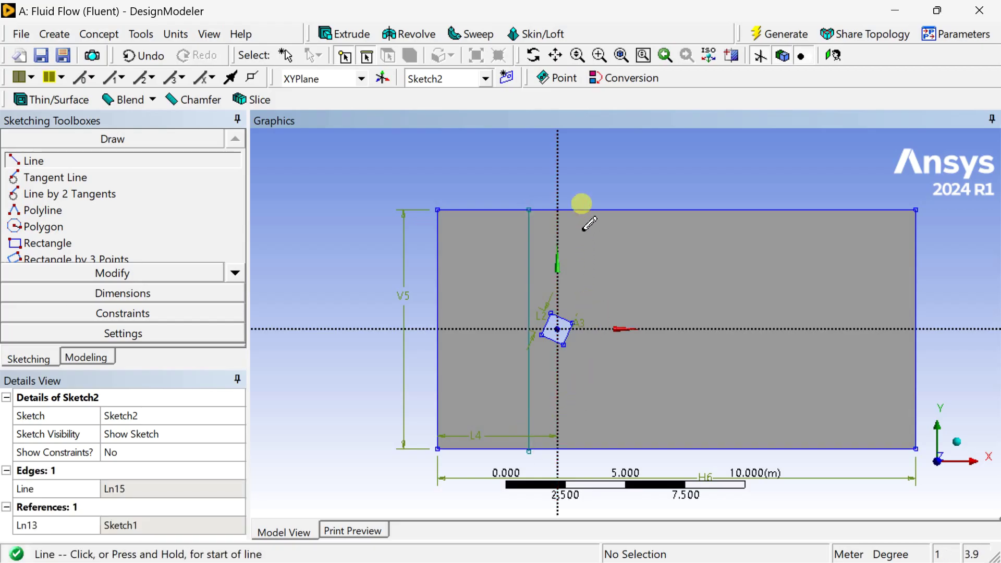
click(584, 209)
click(578, 449)
Step: Draw two horizontal lines across the rectangle's full width, one about 1 m above and one about 1 m below the origin
click(437, 303)
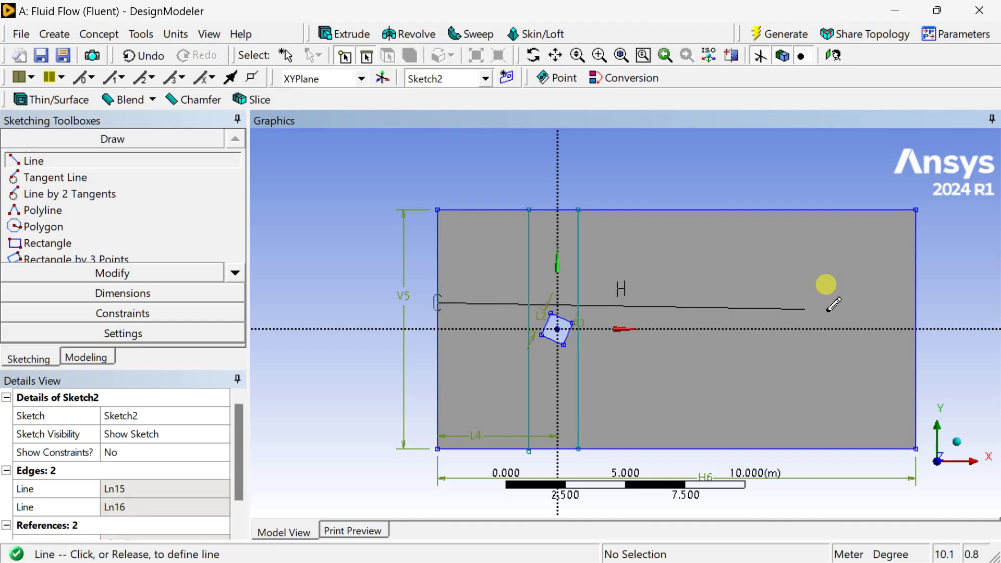
click(916, 303)
click(438, 353)
click(916, 353)
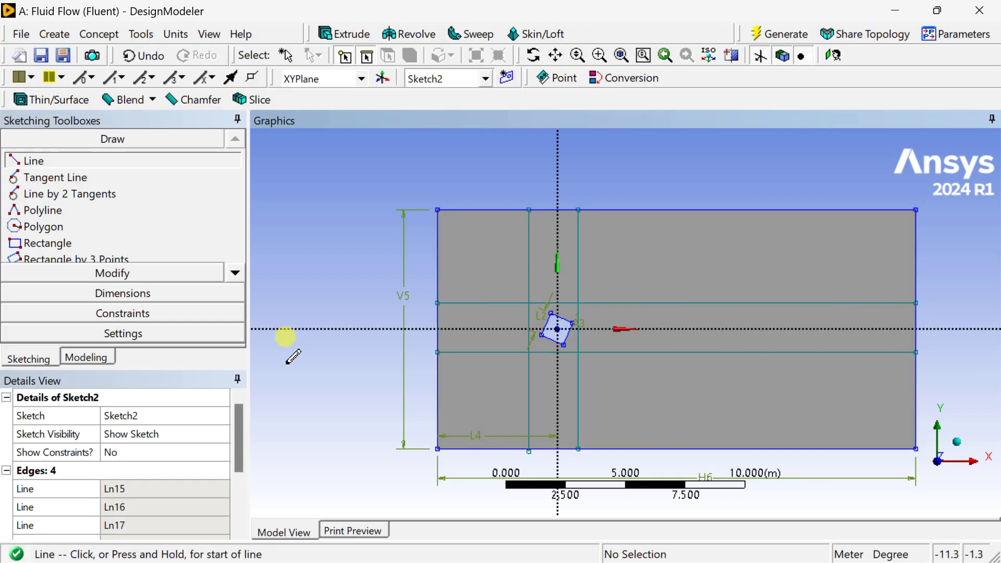
Step: Add a horizontal dimension from the rectangle's left edge to the left vertical dividing line, placed above the rectangle
click(123, 293)
click(49, 217)
click(436, 238)
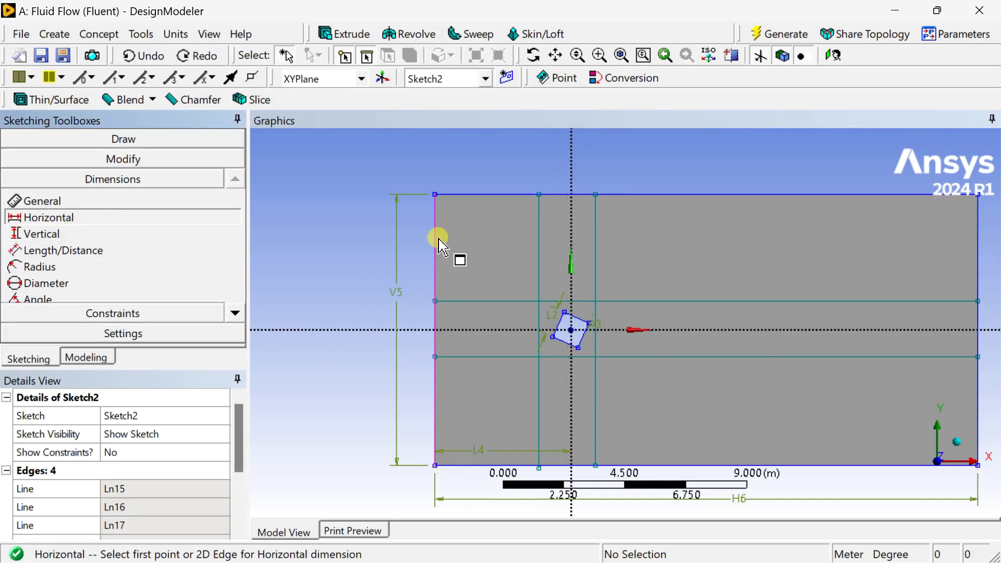
click(539, 219)
click(503, 159)
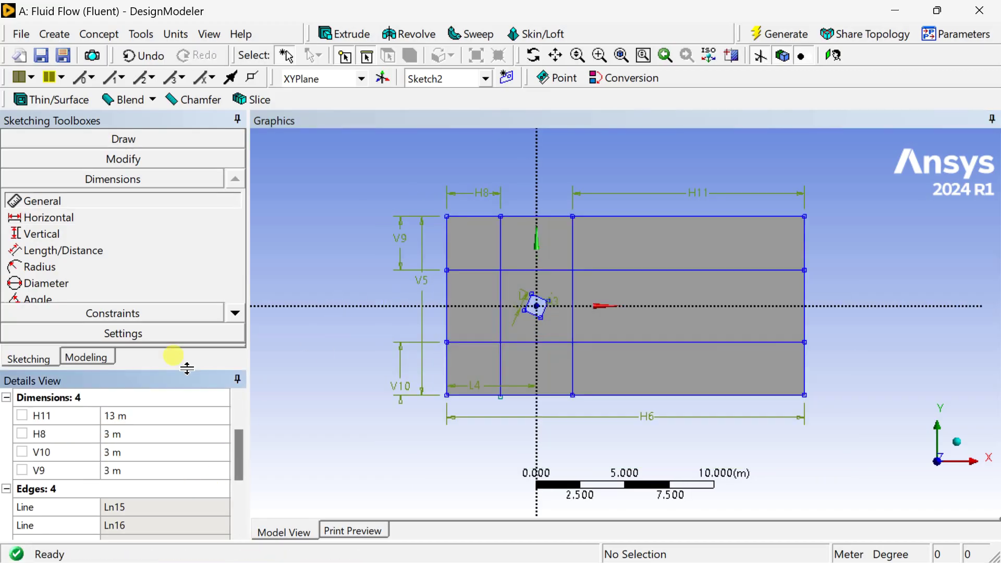
Step: Set the dividing-line distances H8, V10 and V9 to 3.5 m each
drag(187, 369, 187, 345)
click(164, 411)
text(3.5)
key(Return)
click(137, 433)
text(3.5)
key(Return)
click(128, 447)
text(3.5)
key(Return)
Step: Set the distance H11 from the right vertical dividing line to the right edge to 13.5 m and generate the sketch
click(165, 391)
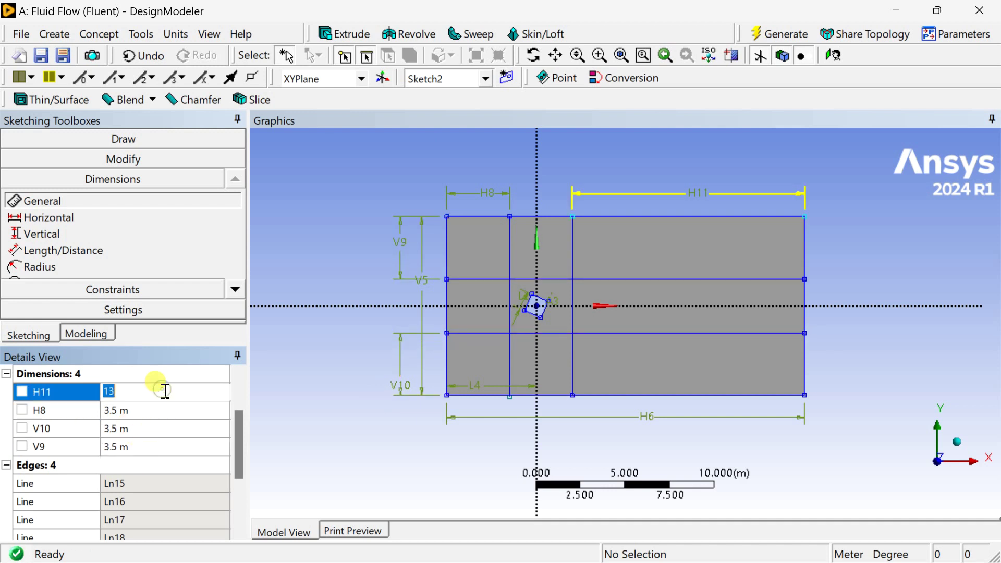
text(13.5)
key(Return)
click(784, 34)
scroll(596, 302, up, 2)
scroll(534, 297, down, 3)
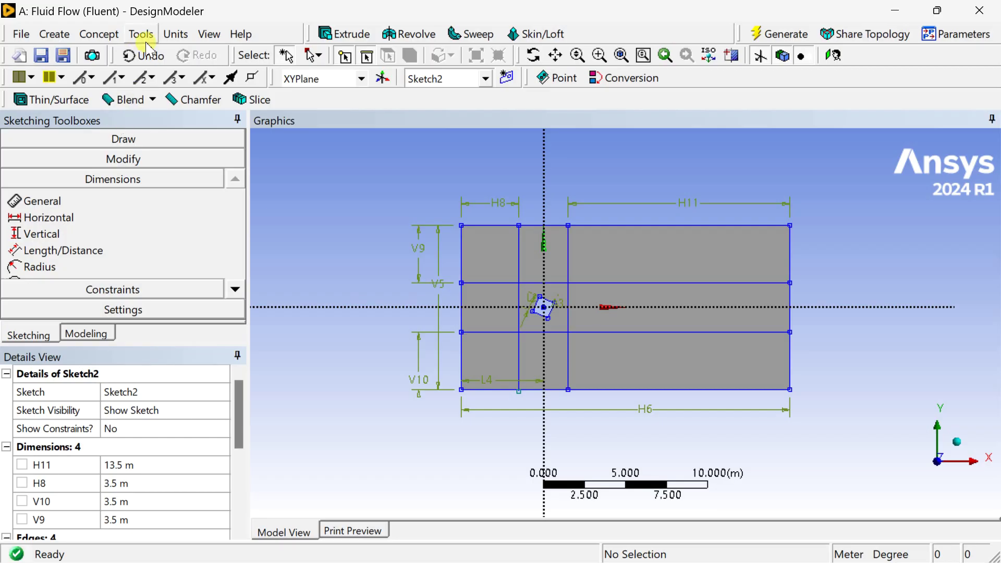
Step: Generate a line body from the four dividing lines of Sketch2 and highlight that body in the model
click(96, 35)
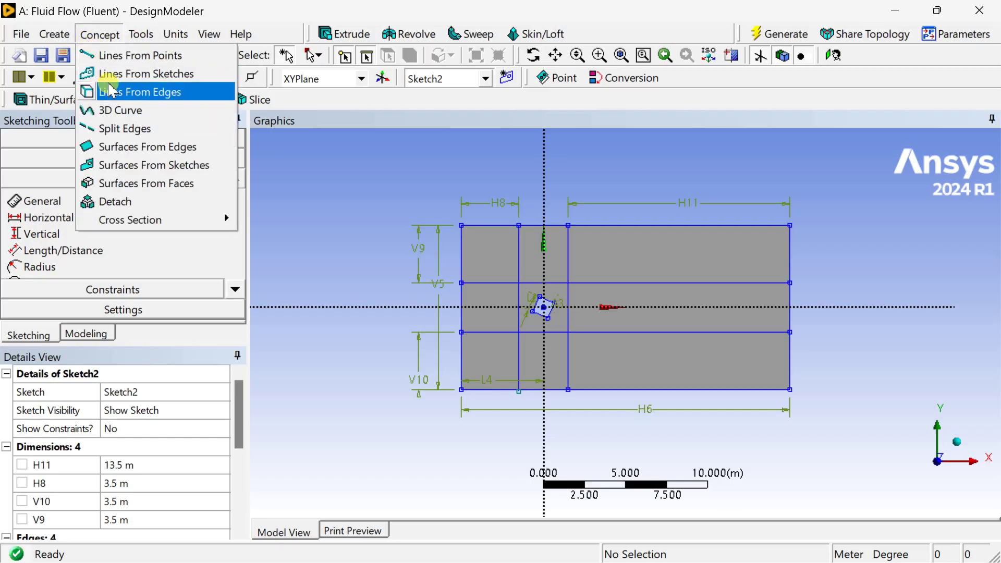
click(124, 78)
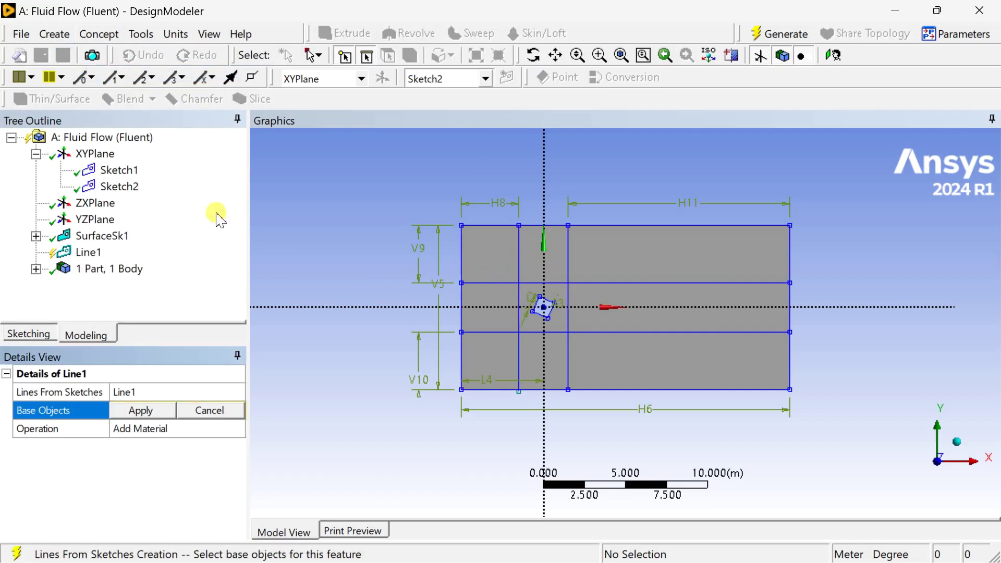
click(121, 187)
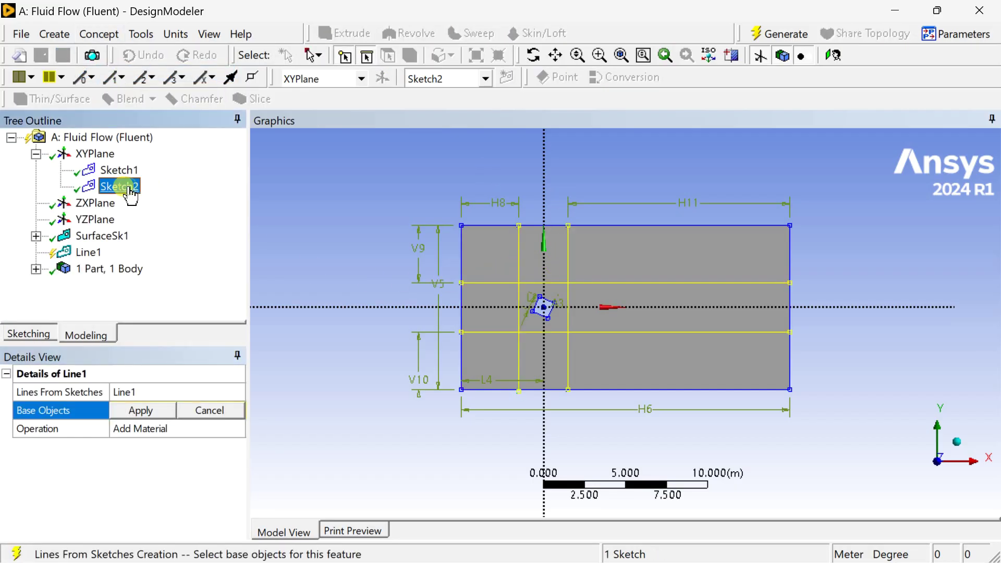
click(159, 410)
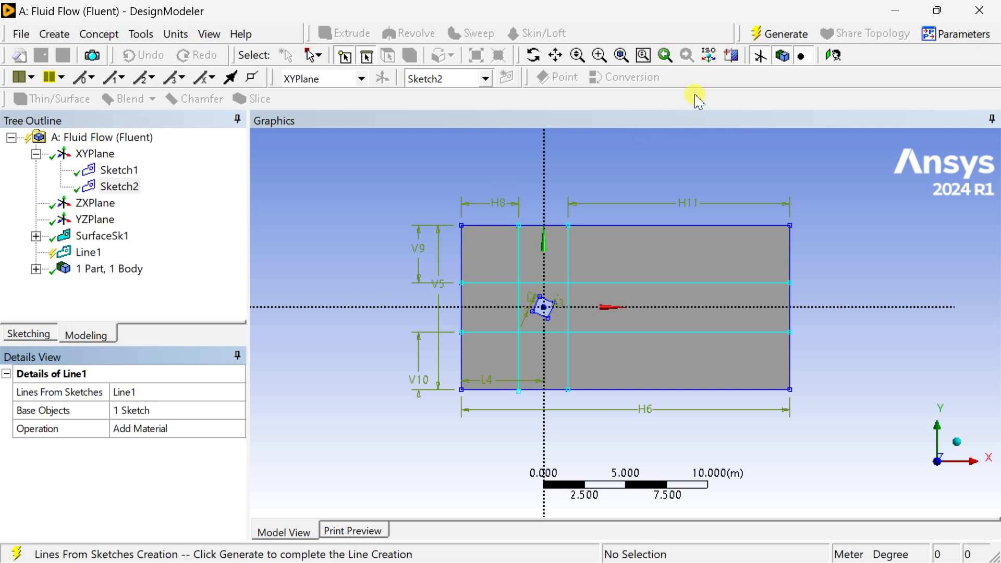
click(779, 33)
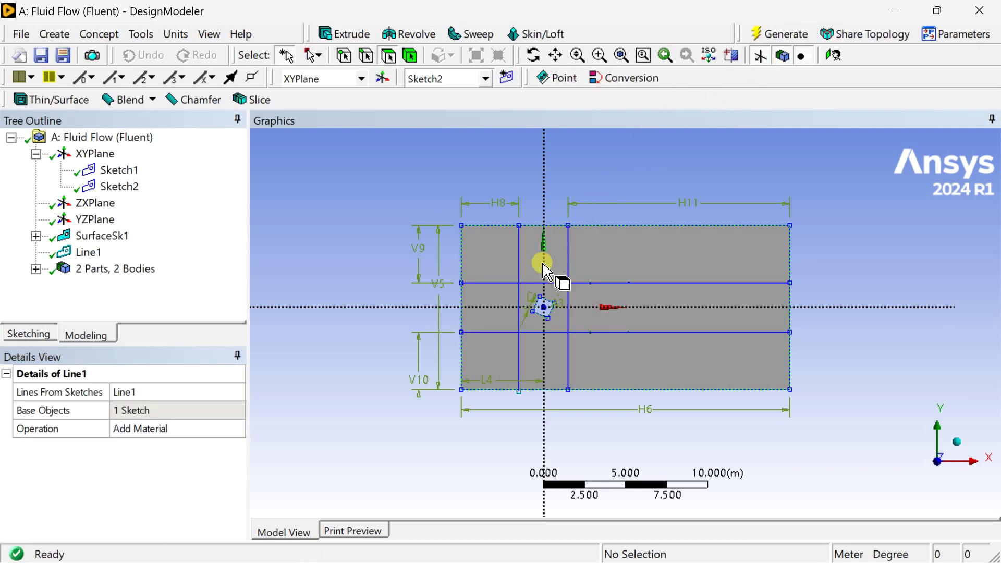
click(36, 268)
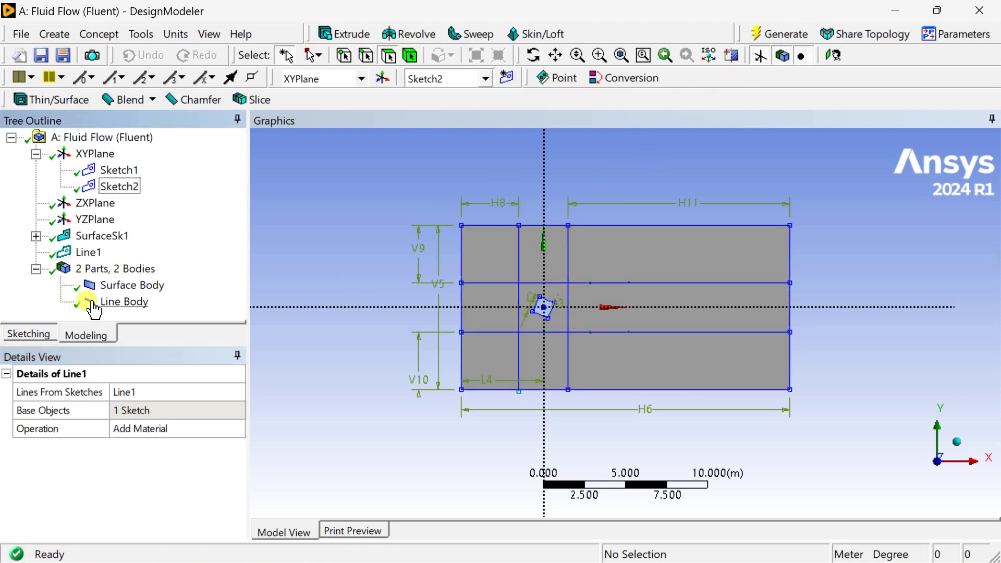
click(107, 302)
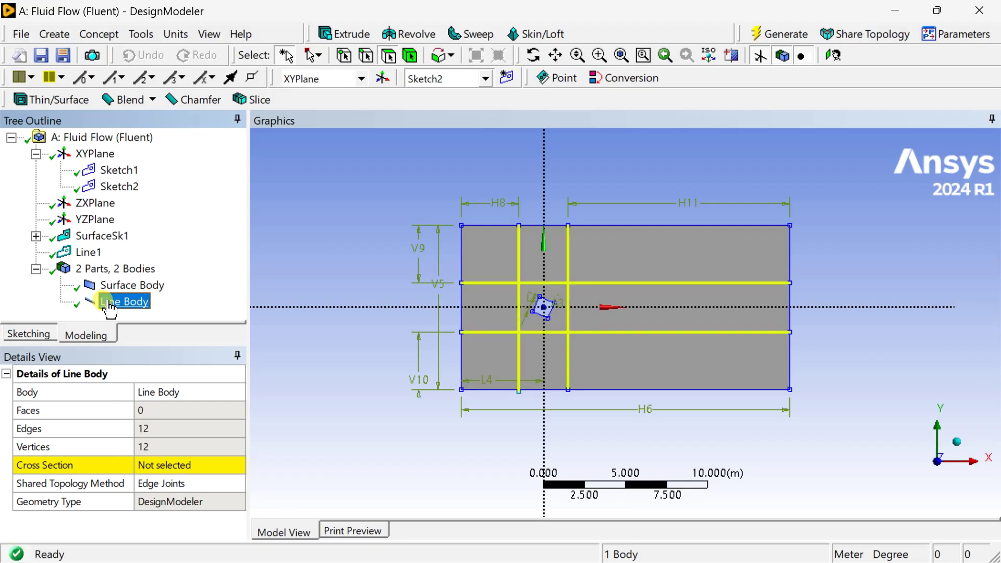
click(240, 111)
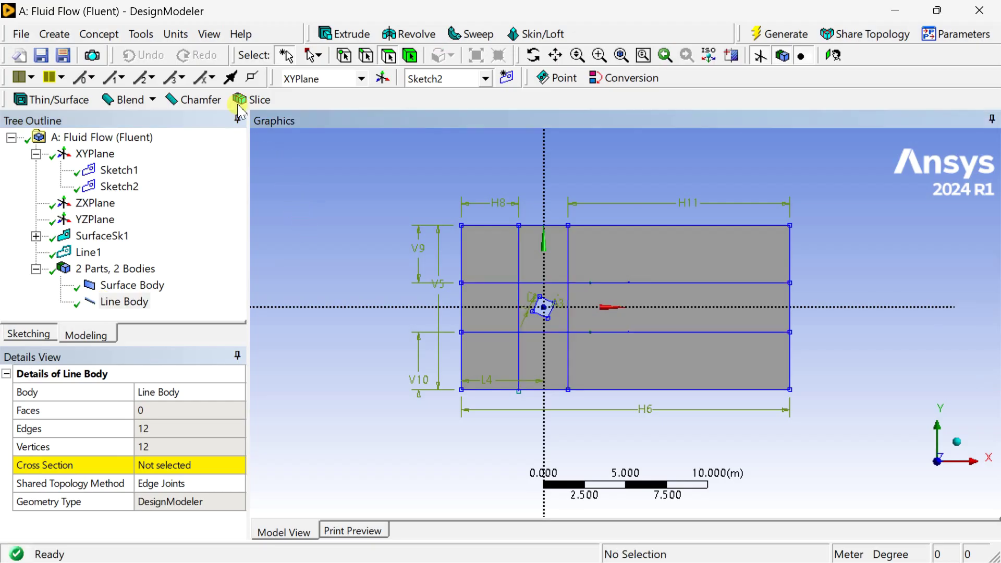
Step: Start an Edges On Face projection and assign all twelve segments of the dividing lines as its edges
click(147, 37)
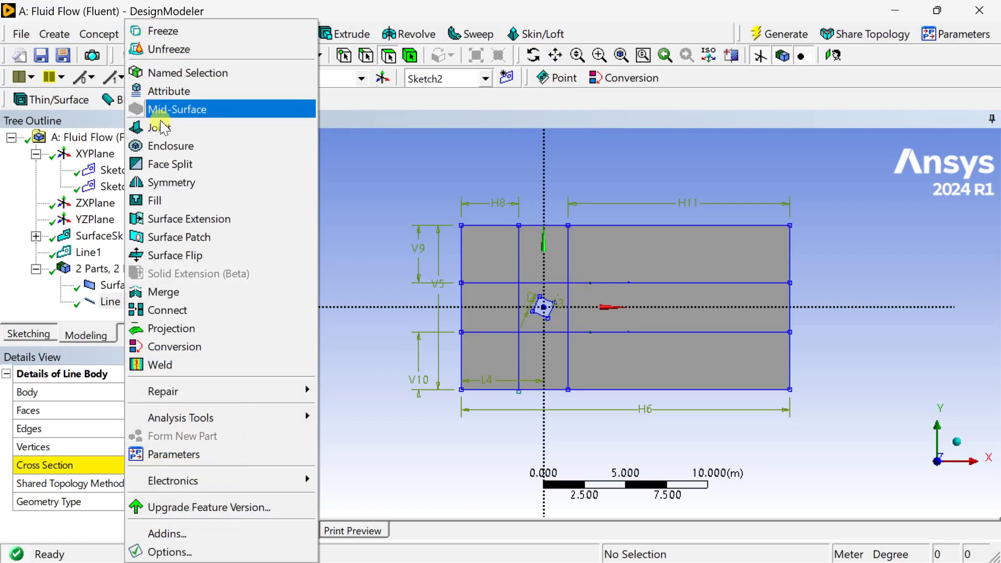
click(159, 328)
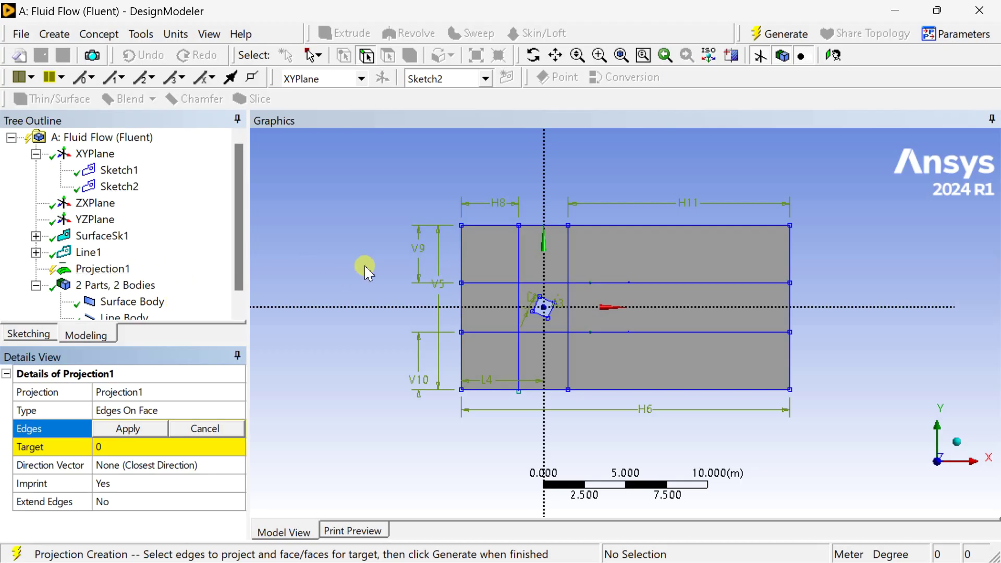
click(496, 283)
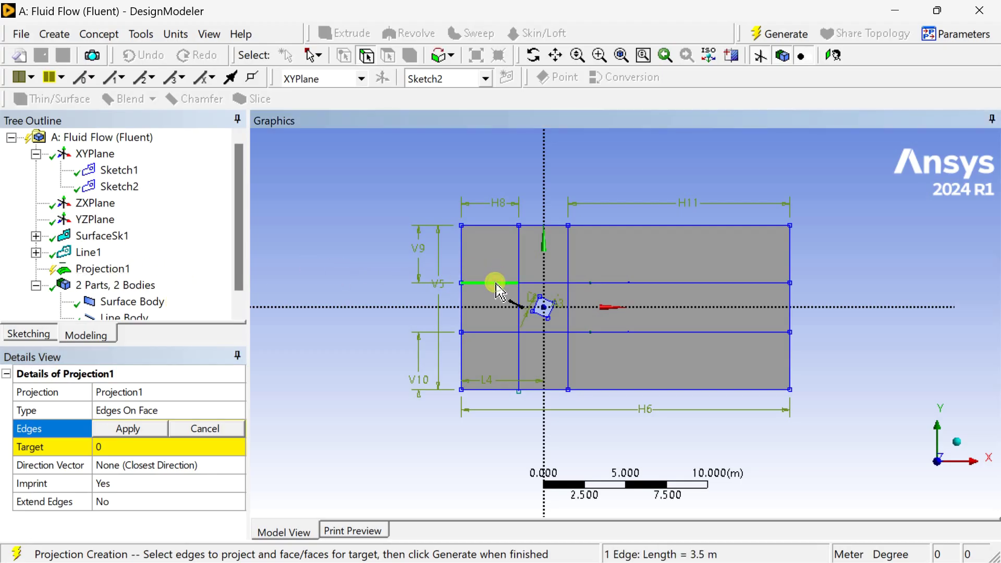
ctrl+click(518, 261)
ctrl+click(520, 294)
ctrl+click(553, 283)
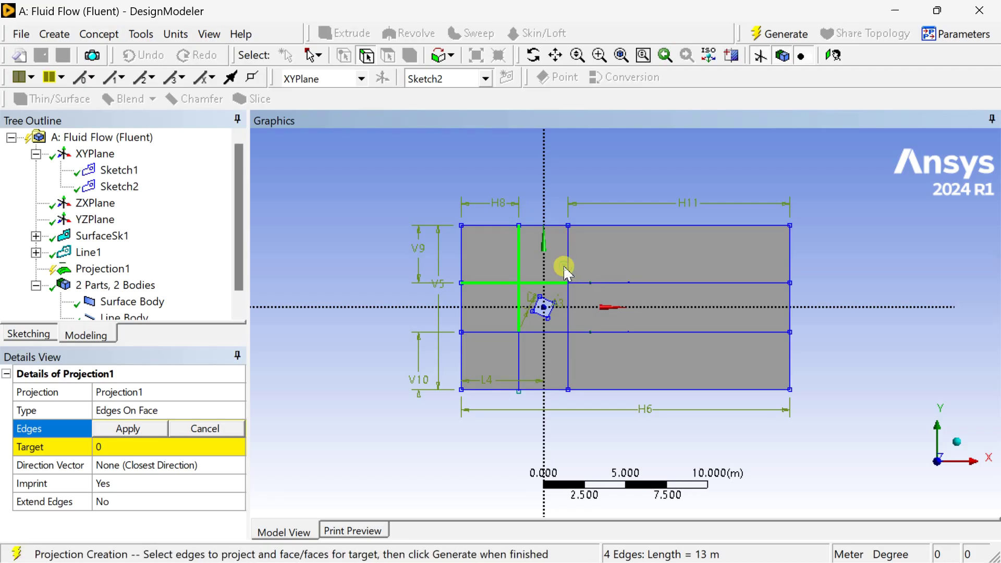
ctrl+click(569, 254)
ctrl+click(580, 283)
ctrl+click(569, 322)
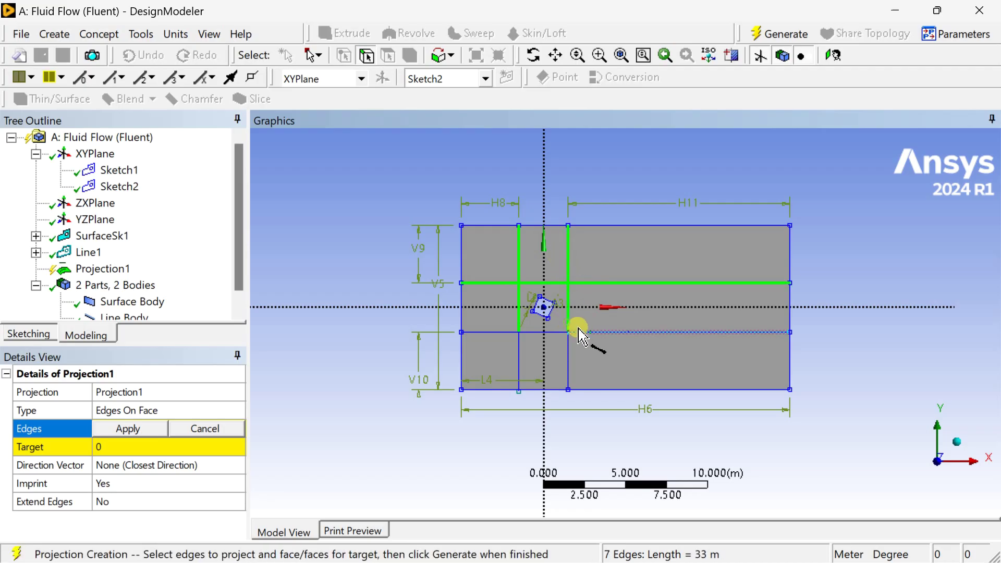
ctrl+click(580, 333)
ctrl+click(569, 358)
ctrl+click(556, 332)
ctrl+click(519, 349)
ctrl+click(498, 332)
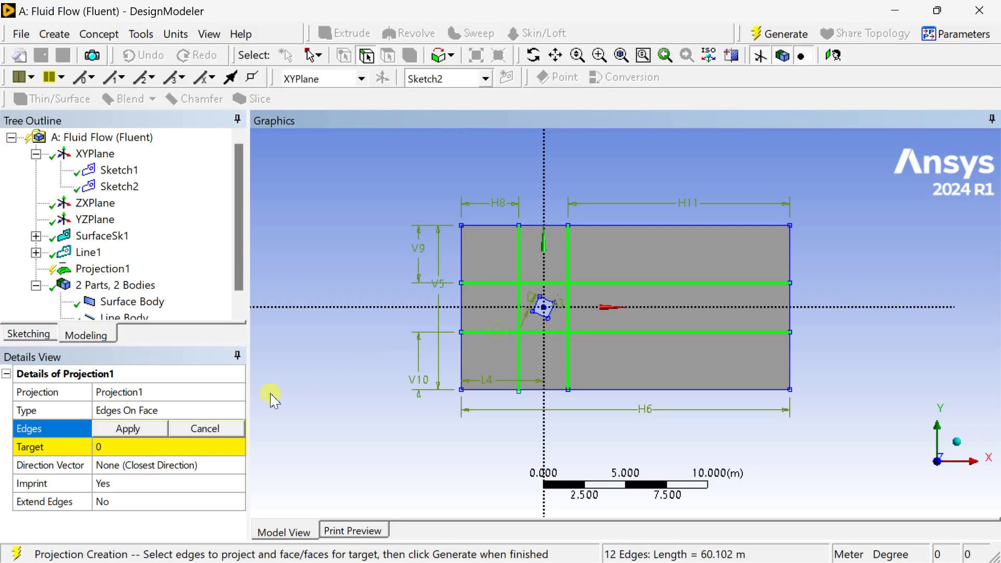
click(128, 433)
Step: Assign the rectangular surface face as the projection target and generate the projection to imprint the dividing lines
click(131, 449)
click(483, 259)
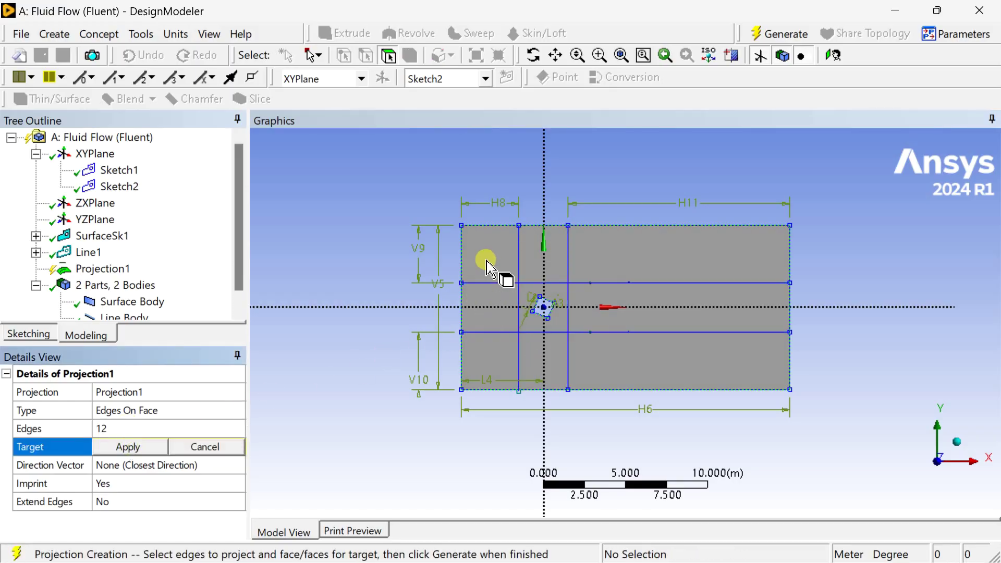
click(155, 447)
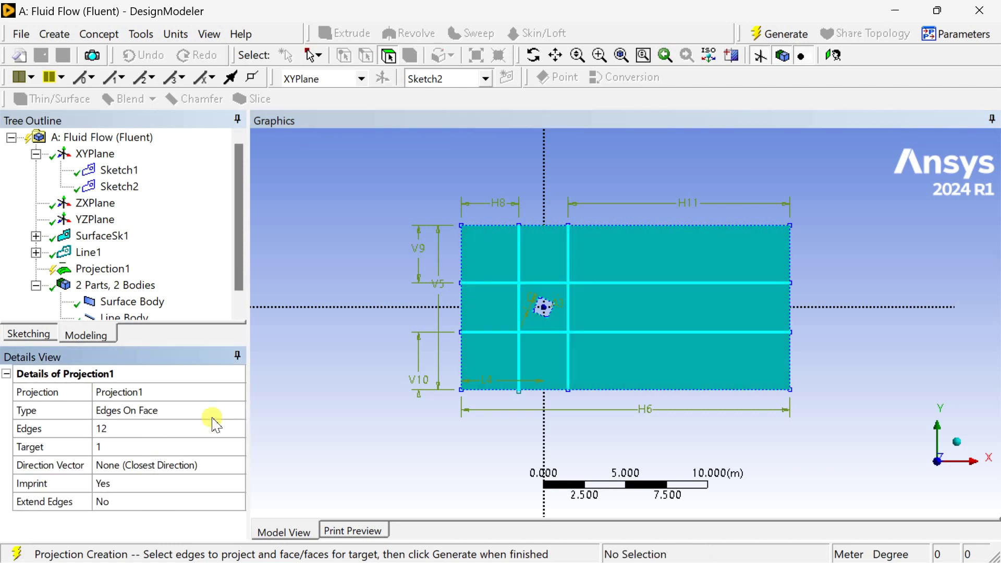
click(782, 34)
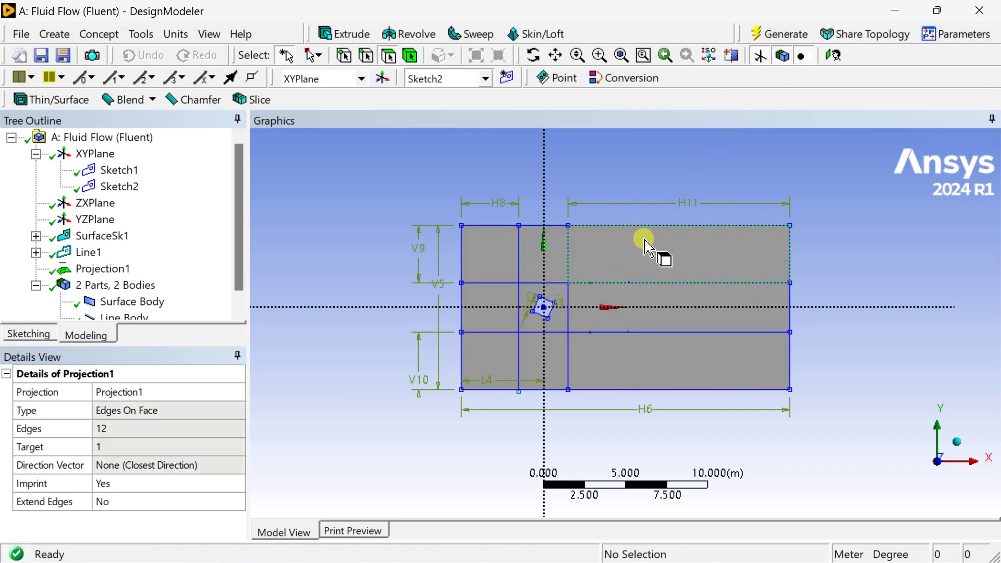
Step: Examine the individual faces of the split surface to check the block division
click(629, 234)
click(545, 254)
click(492, 259)
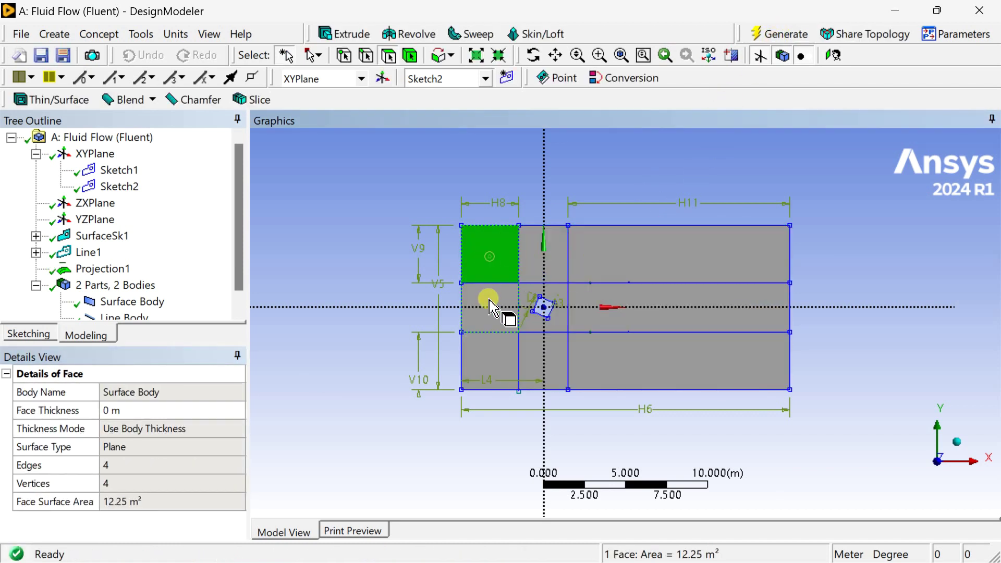
click(506, 315)
click(552, 321)
click(597, 324)
click(609, 360)
click(551, 361)
click(496, 351)
click(656, 153)
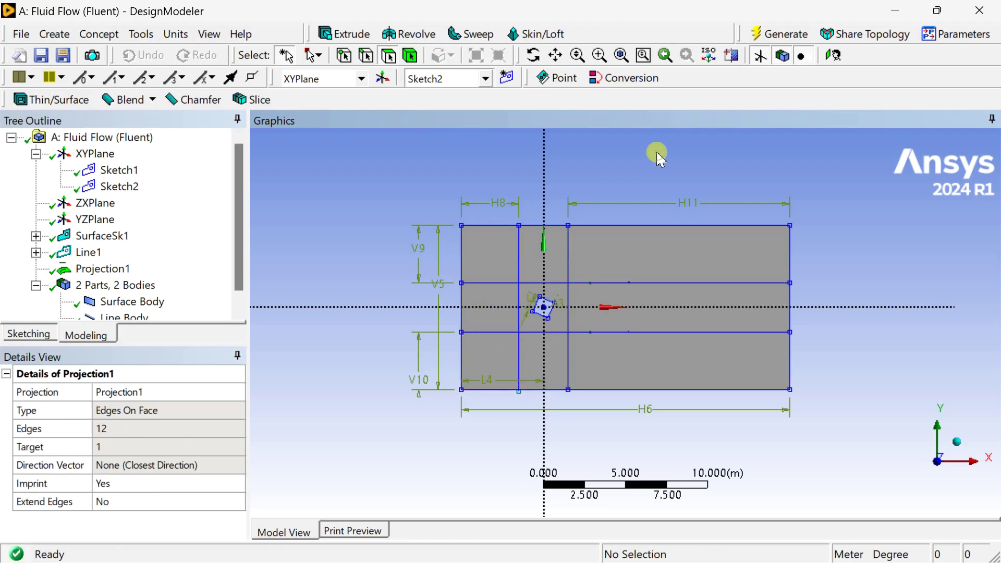
Step: Suppress the line body in the model so only the surface body stays active
scroll(100, 285, down, 1)
click(117, 302)
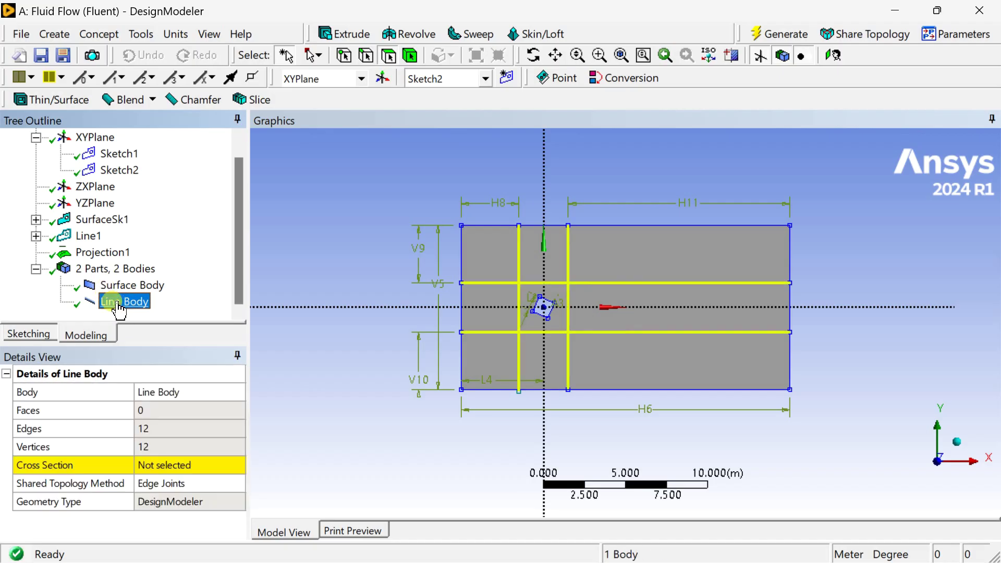
right_click(115, 307)
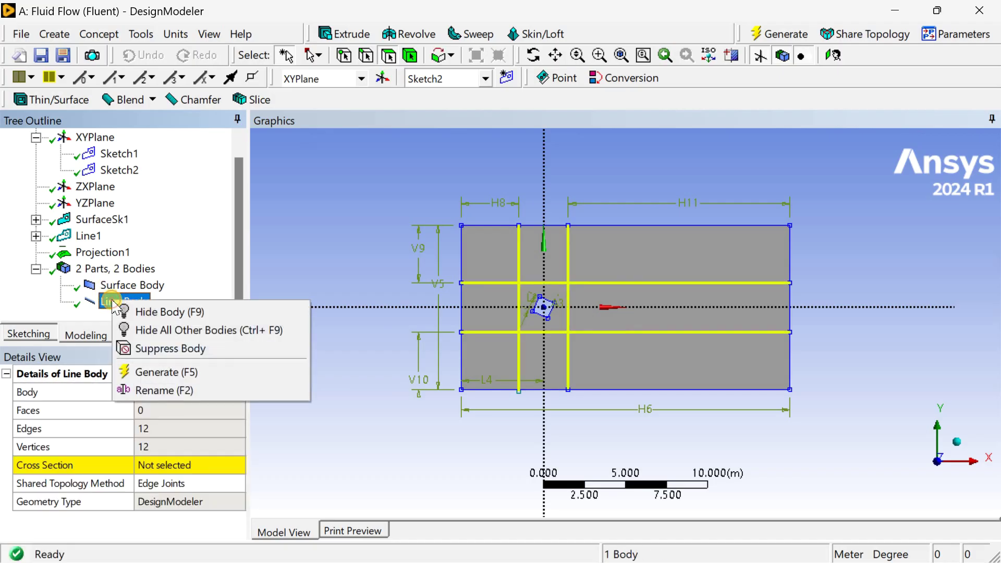
click(155, 349)
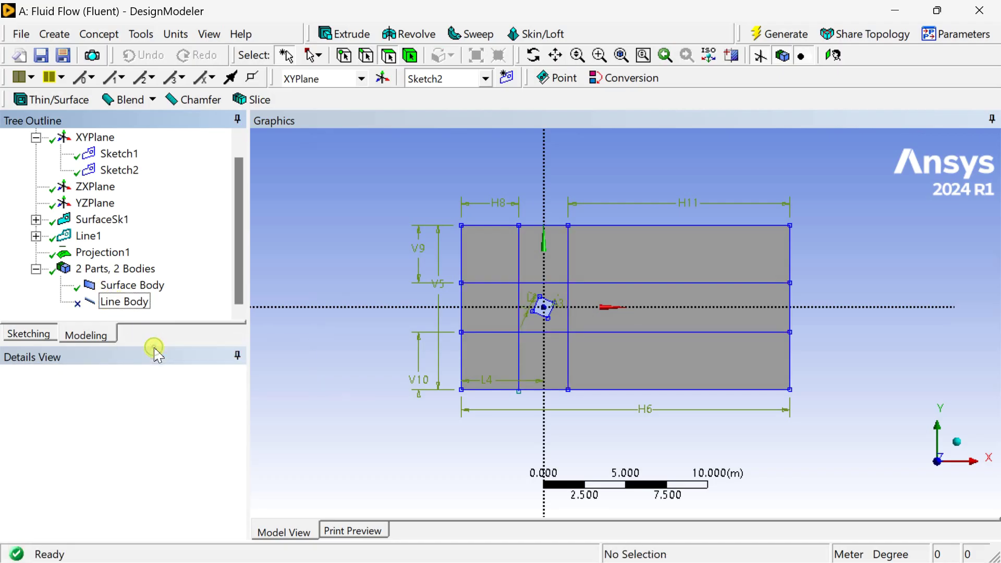
click(370, 257)
Step: Review the surface body's details and examine the blocks around the square one by one
click(134, 288)
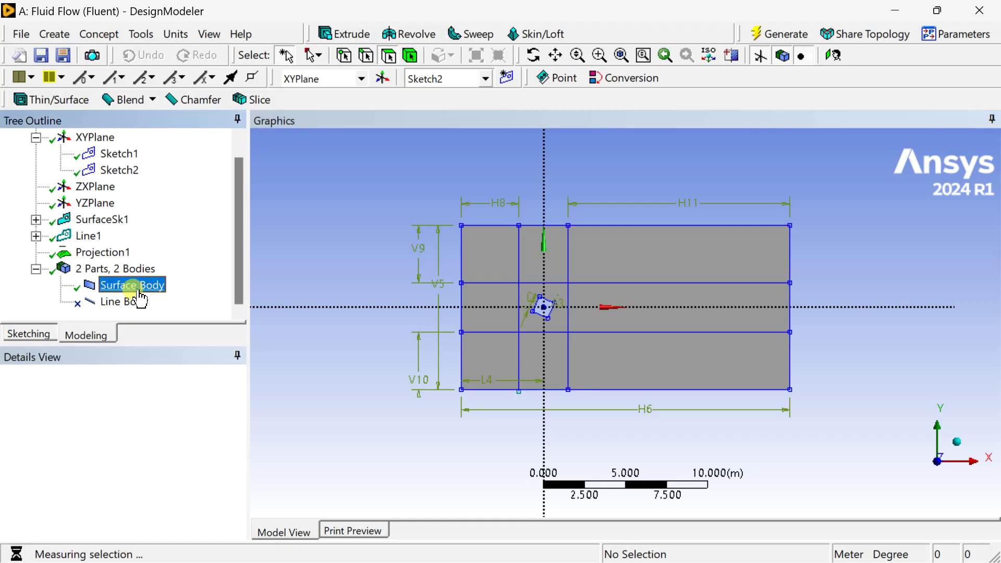
click(279, 249)
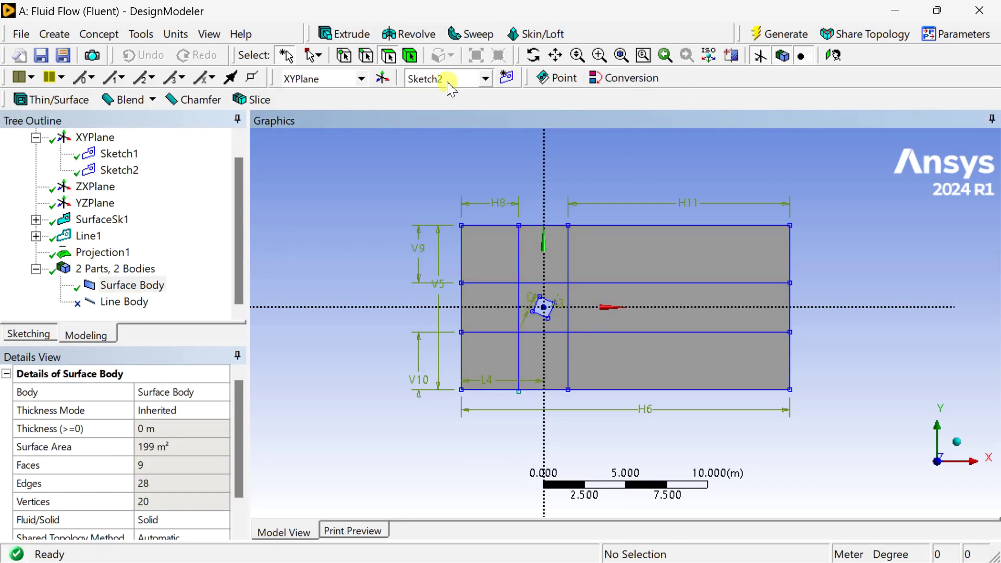
click(510, 252)
click(535, 247)
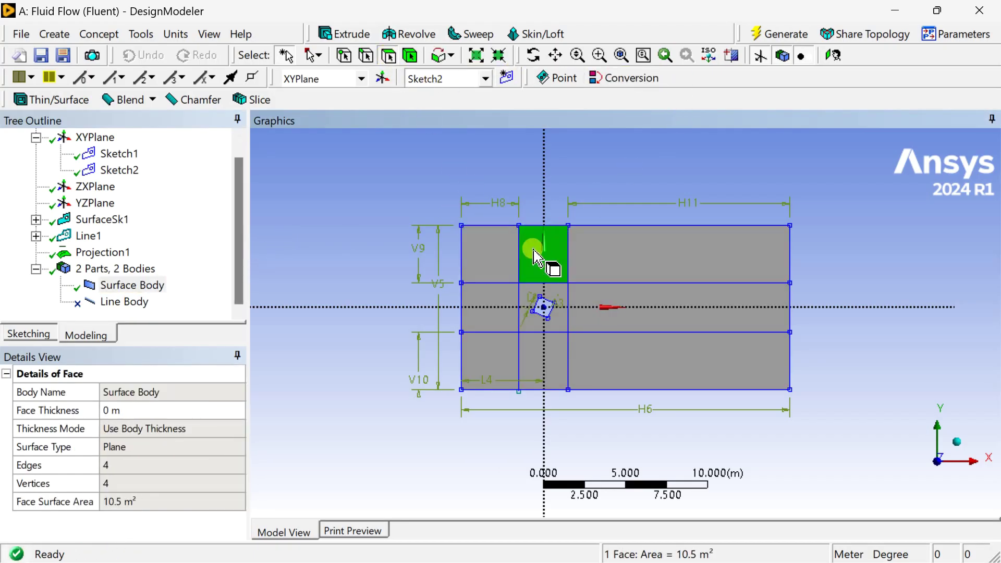
click(600, 279)
click(603, 312)
click(615, 351)
click(536, 362)
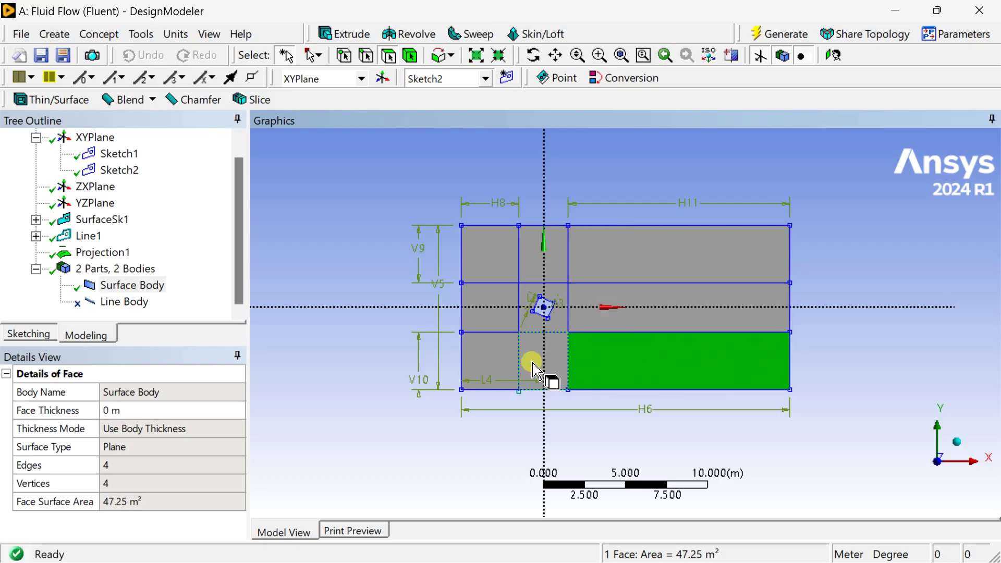
click(493, 368)
click(476, 323)
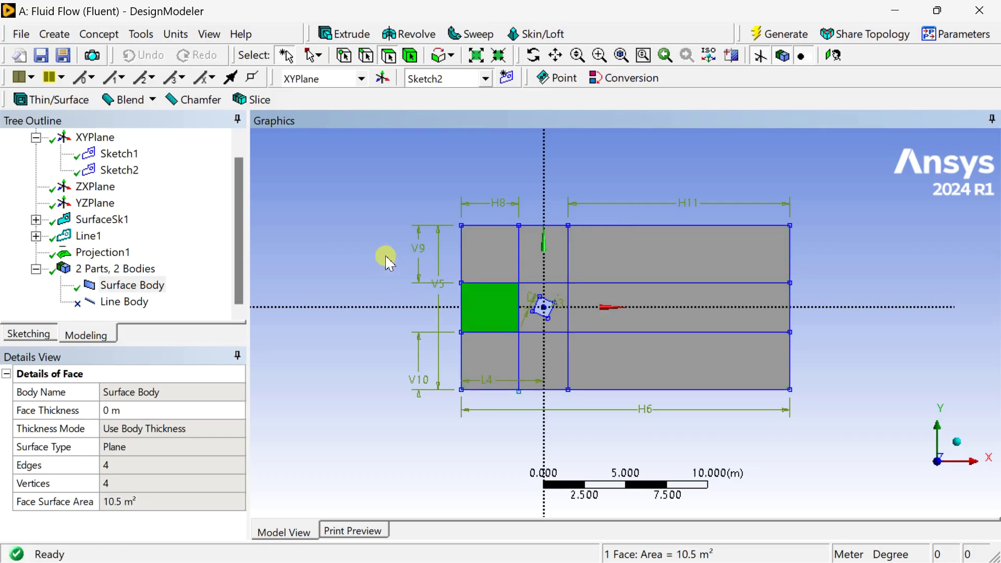
click(368, 241)
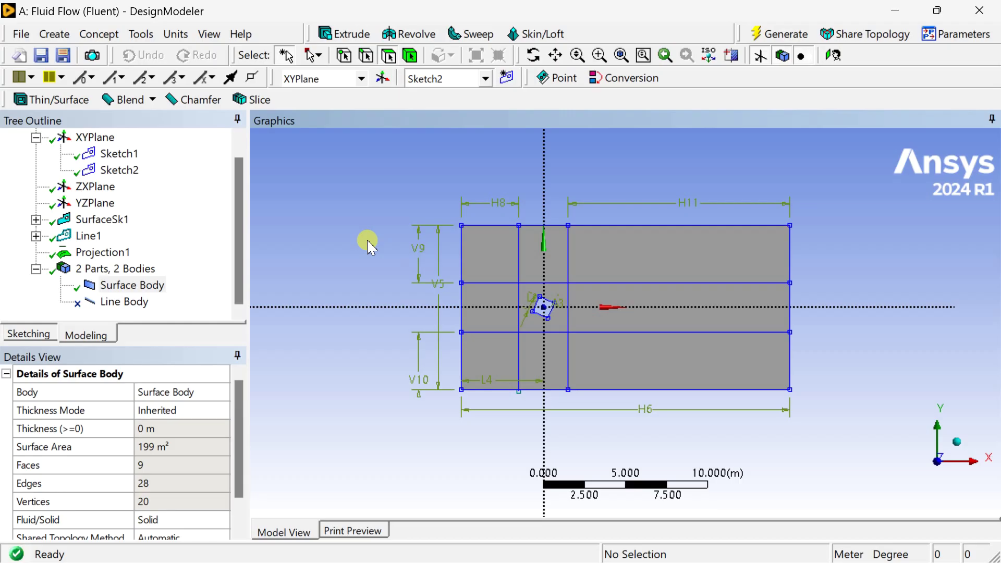
Step: Switch to Workbench and open the Mesh component of the Fluid Flow (Fluent) system for editing
key(ctrl+s)
click(658, 269)
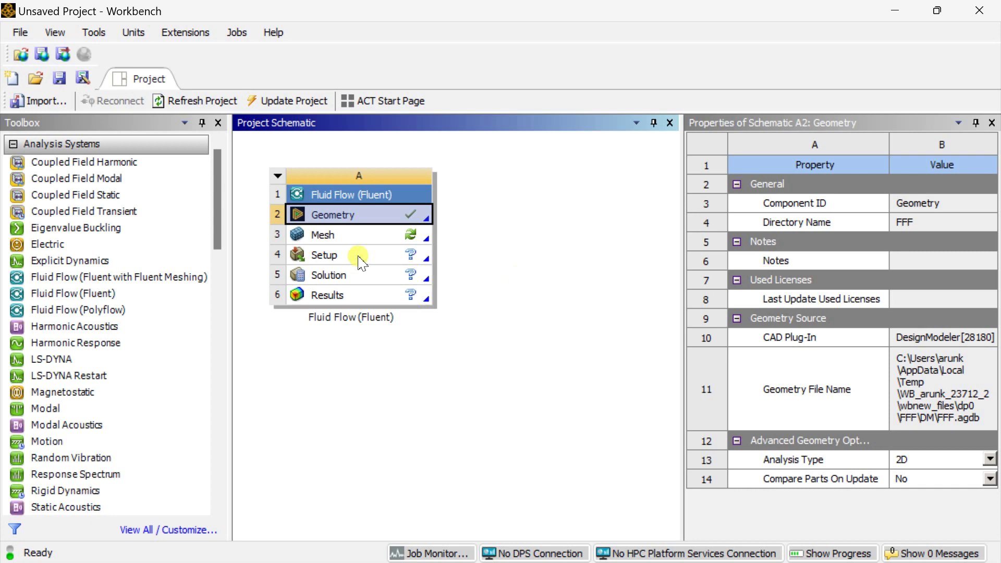
click(335, 237)
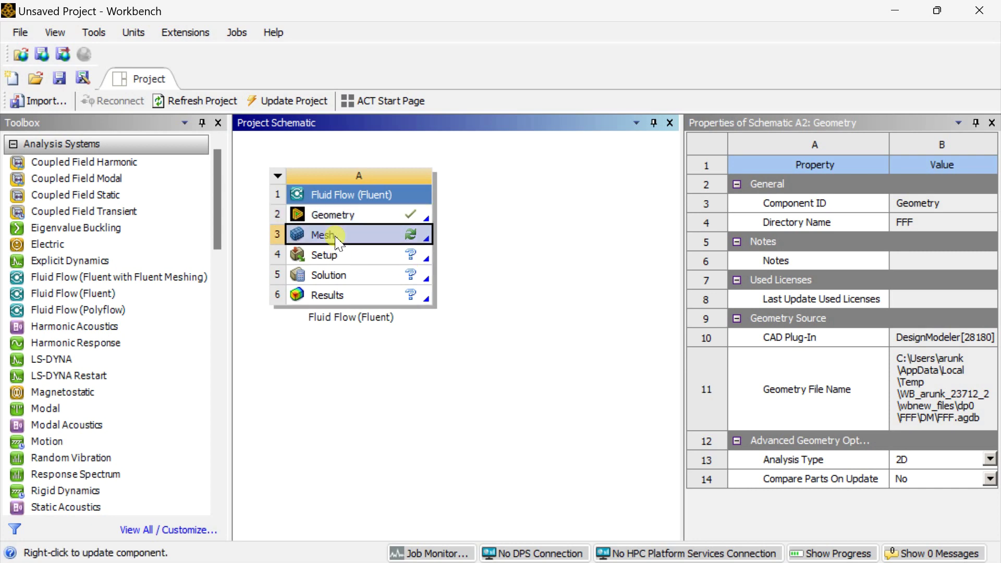
right_click(337, 239)
click(359, 245)
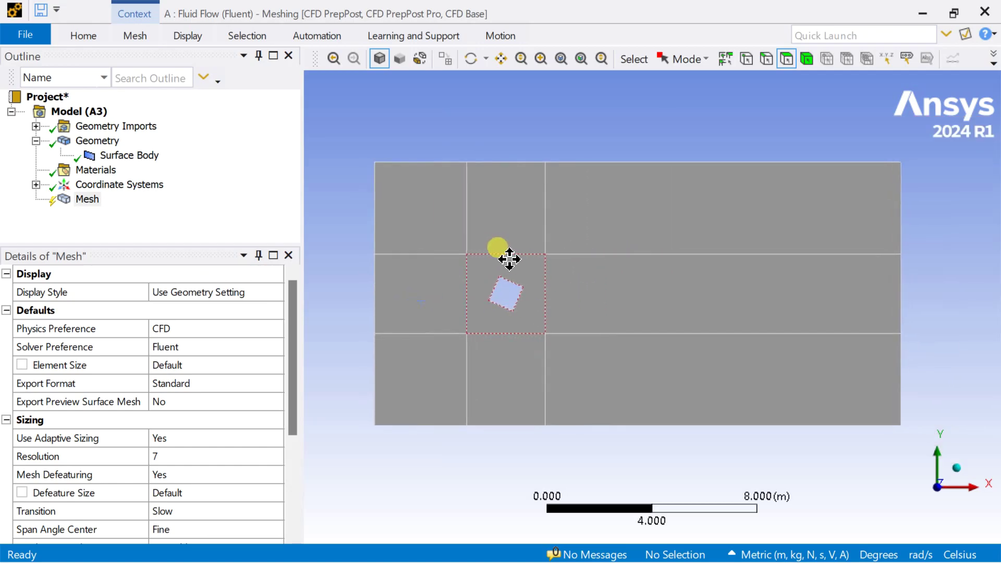
right_click(87, 201)
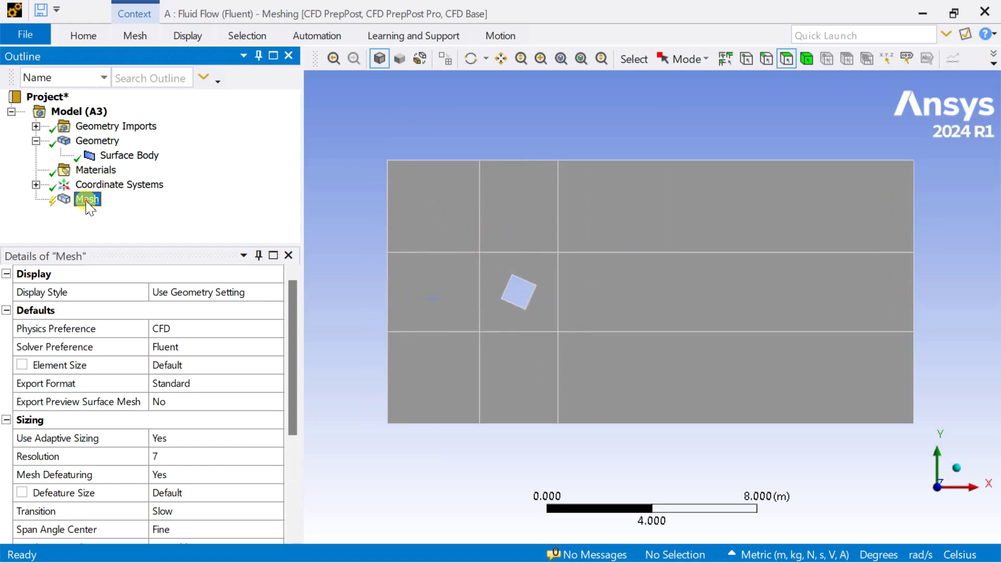
mouse_move(126, 212)
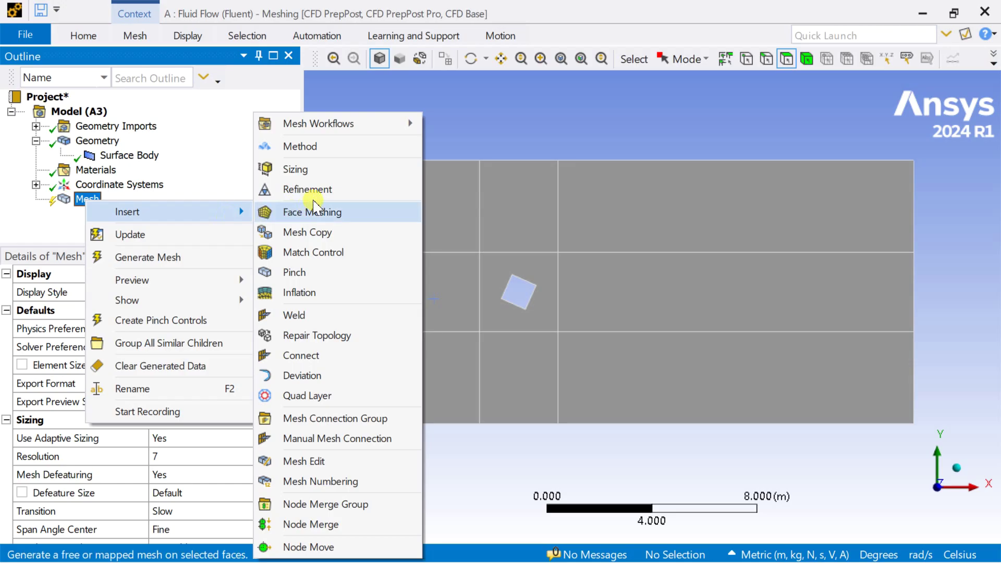
click(55, 223)
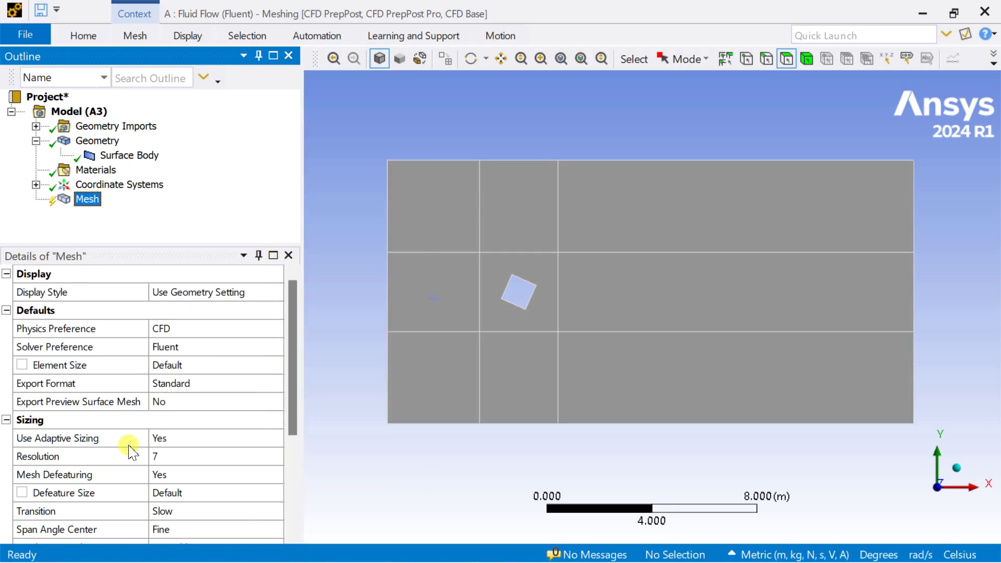
click(167, 439)
click(173, 457)
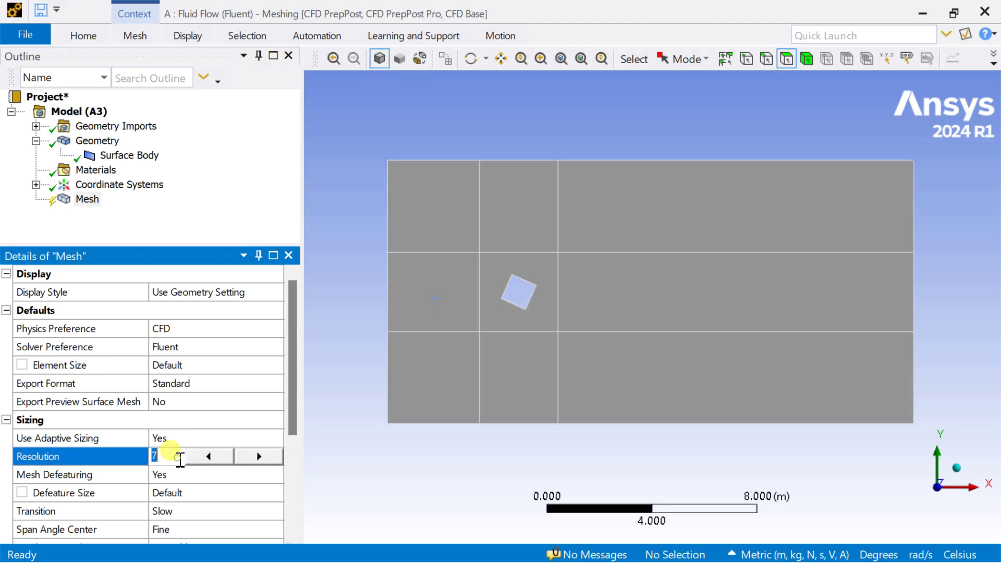
Step: Insert a mesh sizing control and scope it to the eight vertical edge segments of the top and bottom block rows
click(85, 201)
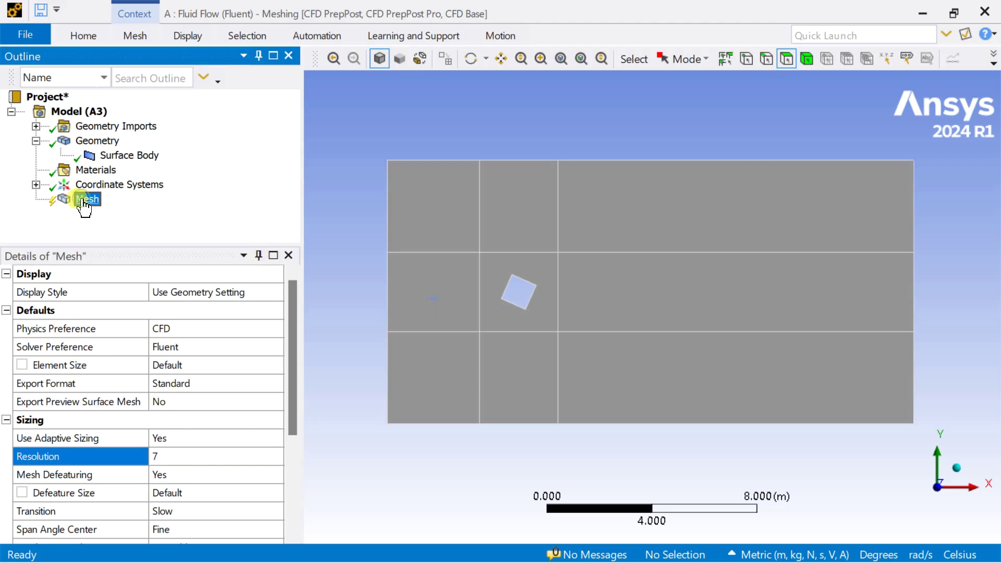
right_click(85, 203)
mouse_move(141, 209)
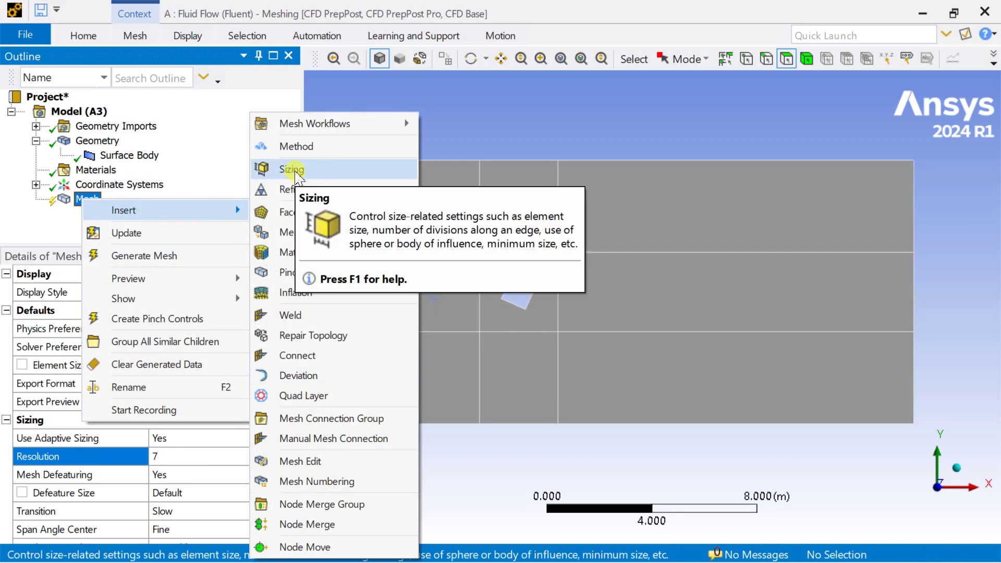
click(296, 172)
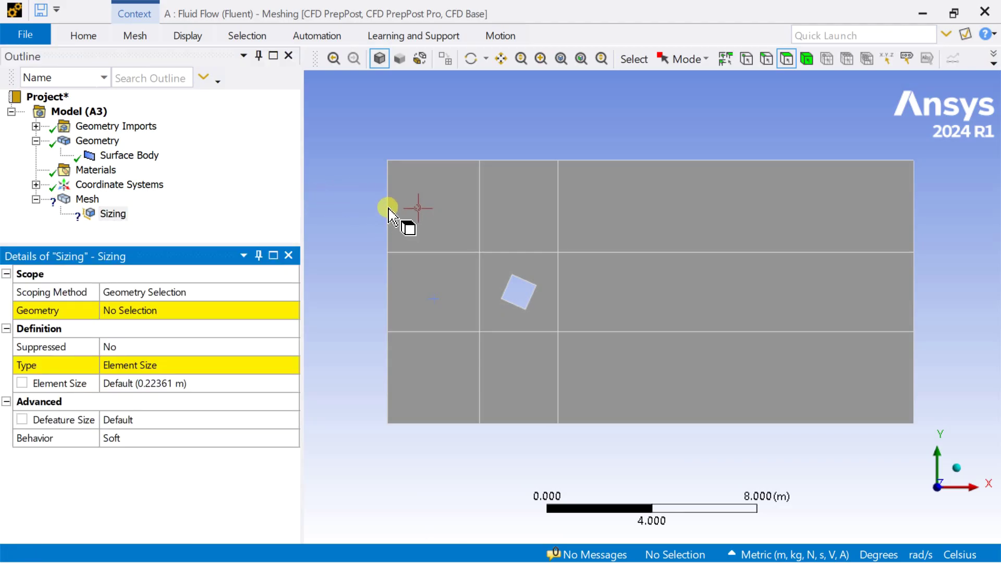
click(766, 58)
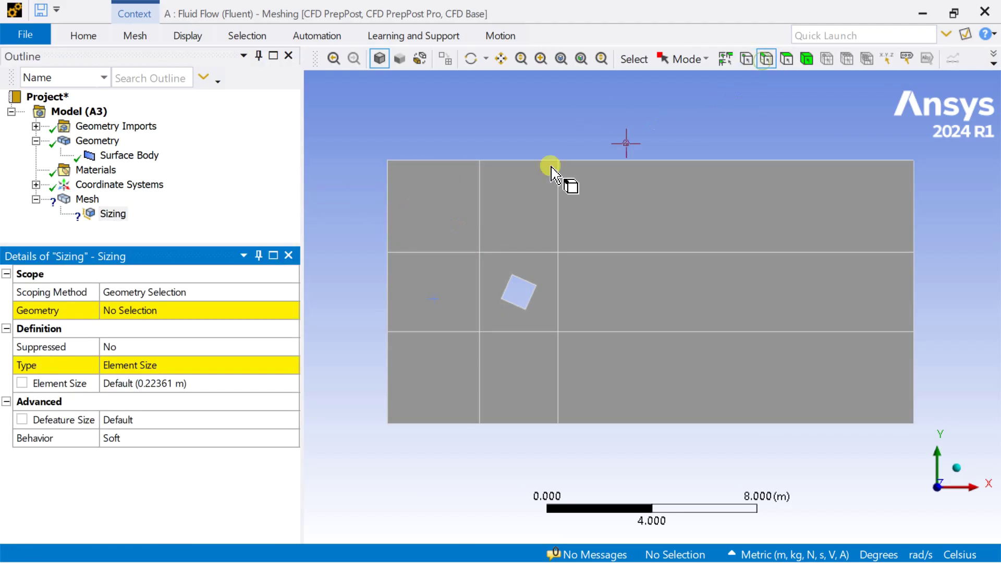
click(389, 215)
ctrl+click(480, 214)
ctrl+click(559, 216)
ctrl+click(912, 213)
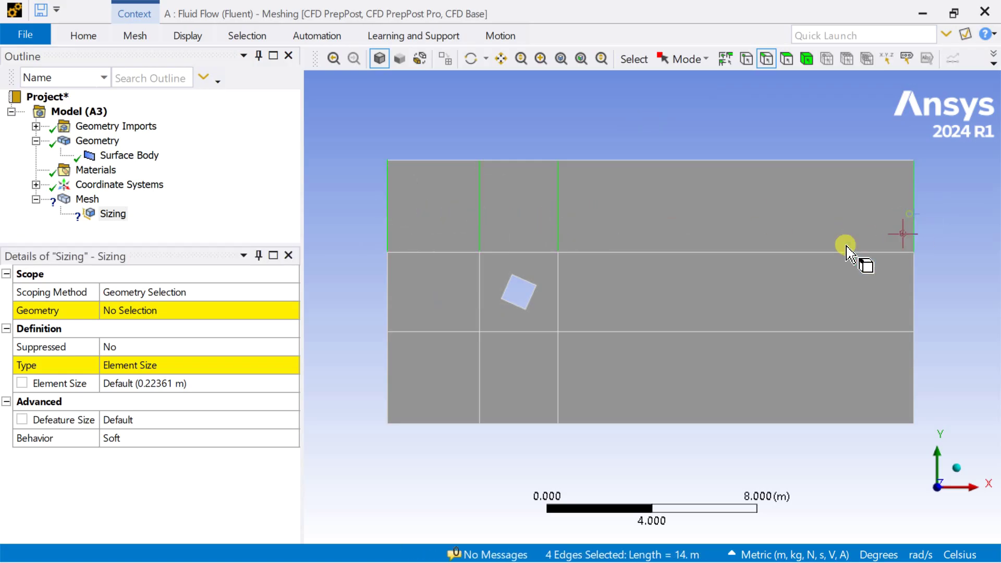
ctrl+click(389, 384)
ctrl+click(480, 392)
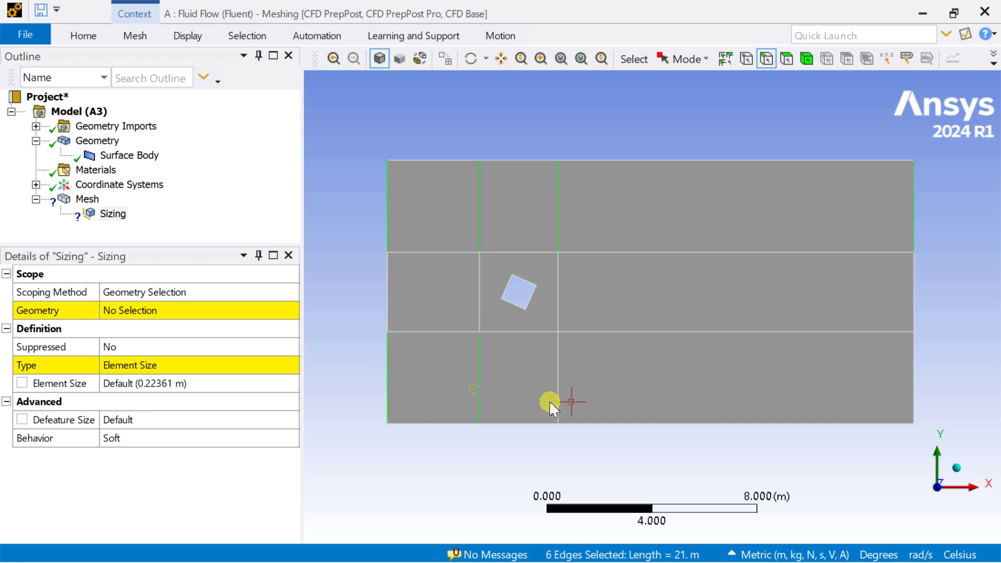
ctrl+click(561, 391)
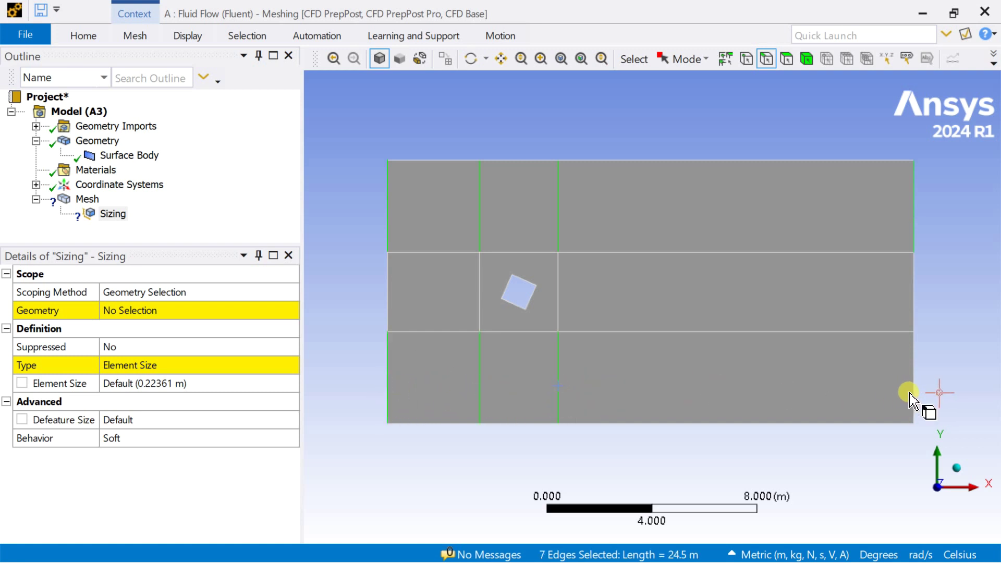
ctrl+click(913, 396)
click(156, 312)
click(149, 312)
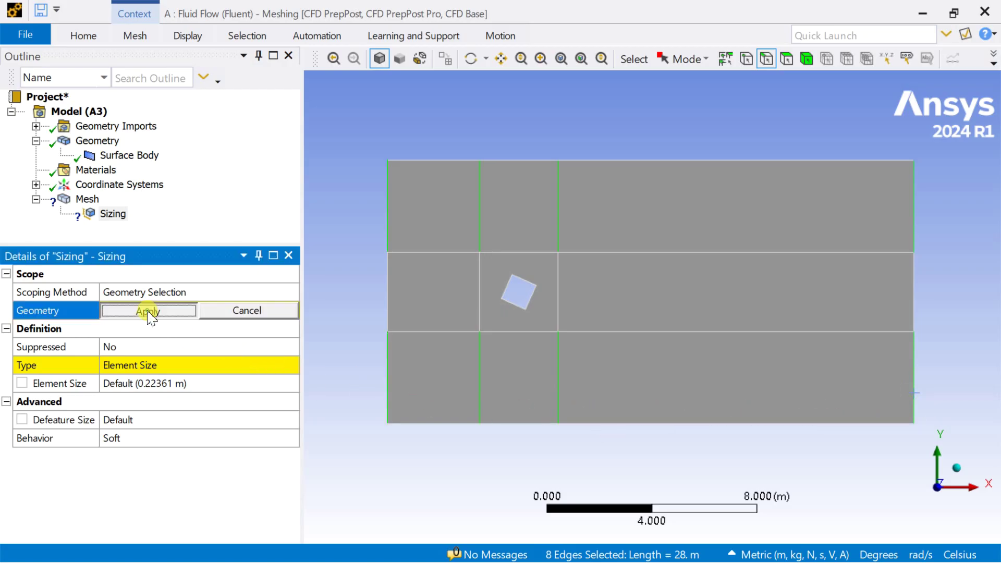
Step: Define the vertical edge sizing by Number of Divisions, with 40 divisions and Hard behavior
click(189, 366)
click(292, 367)
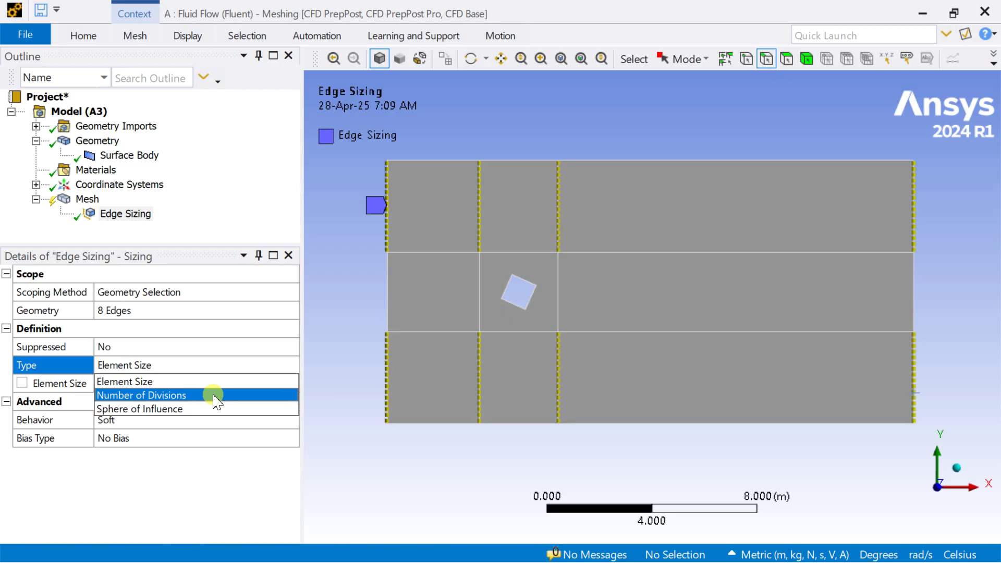
click(212, 395)
click(185, 419)
click(291, 420)
click(236, 448)
click(163, 385)
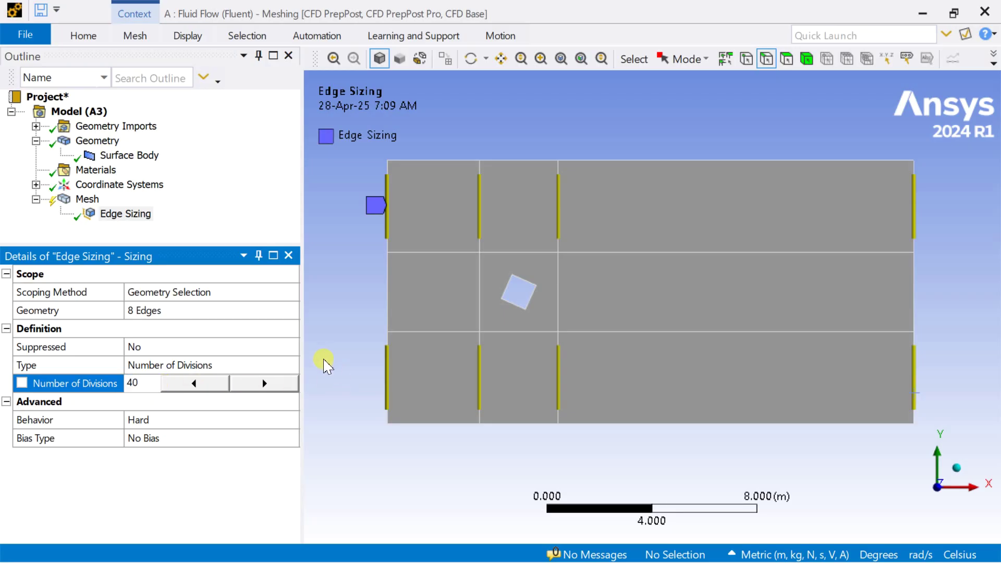
text(40)
key(Return)
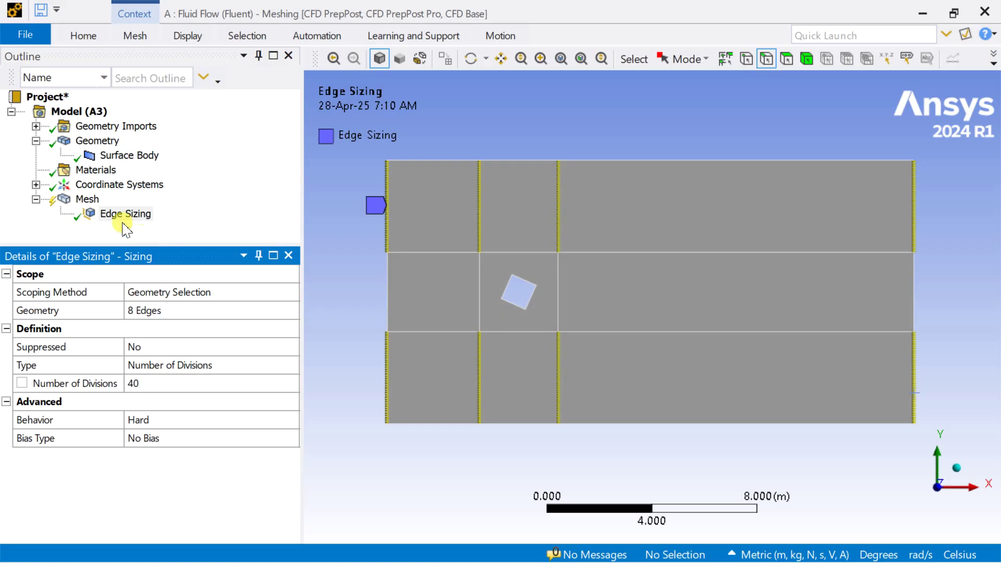
Step: Insert a mesh sizing control and scope it to the four horizontal edges of the wide block column right of the square
right_click(85, 200)
mouse_move(124, 214)
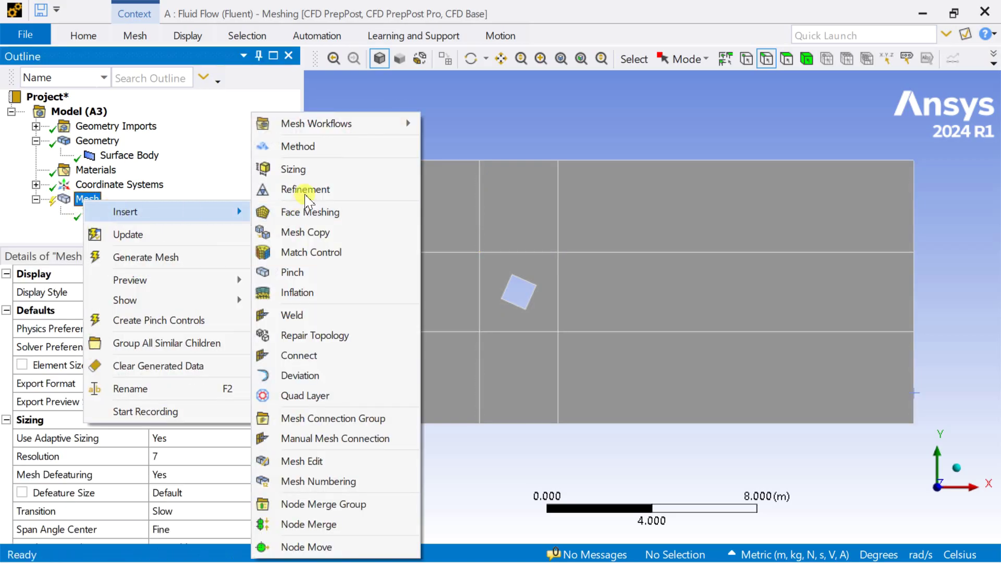
click(308, 169)
click(689, 160)
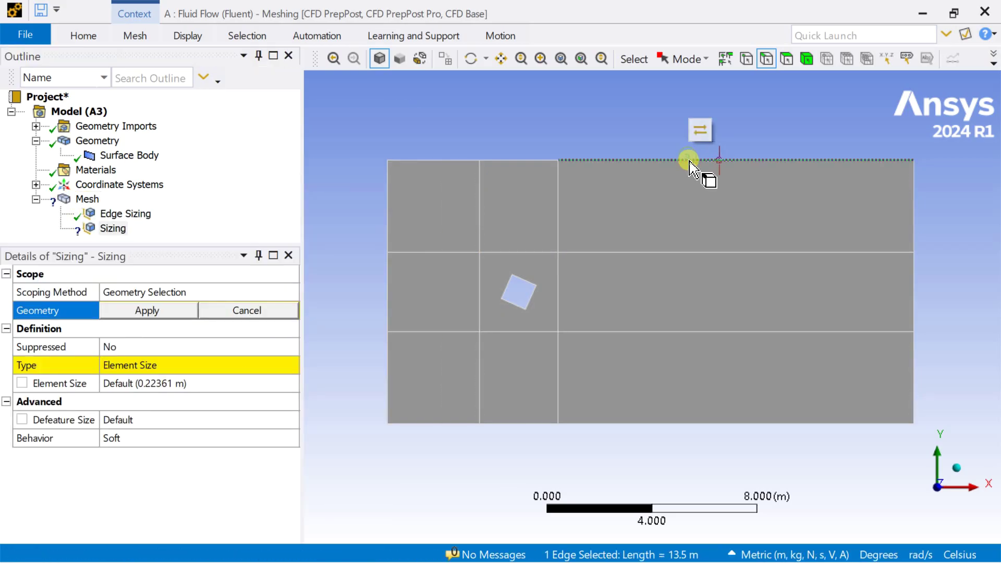
ctrl+click(679, 253)
ctrl+click(686, 333)
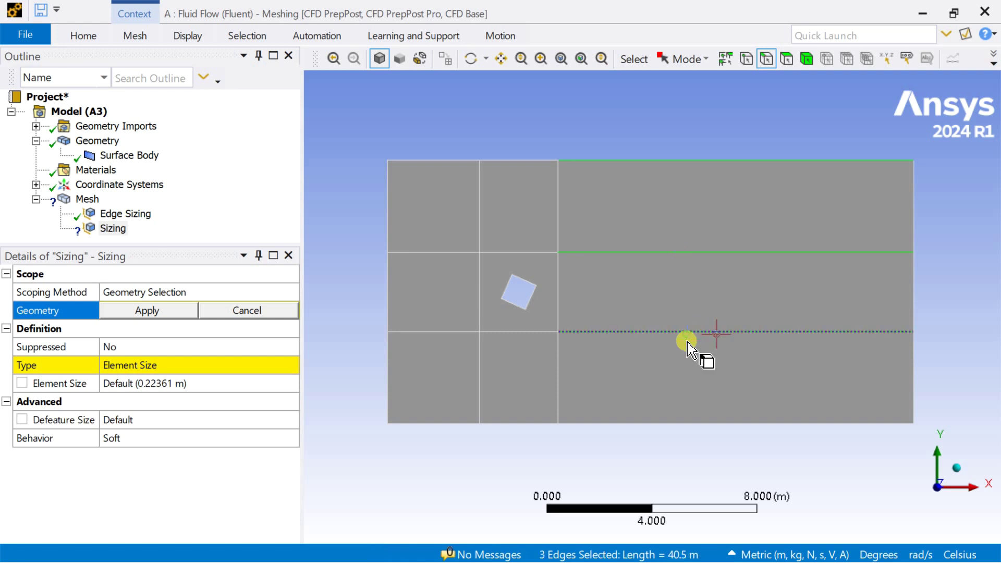
ctrl+click(689, 423)
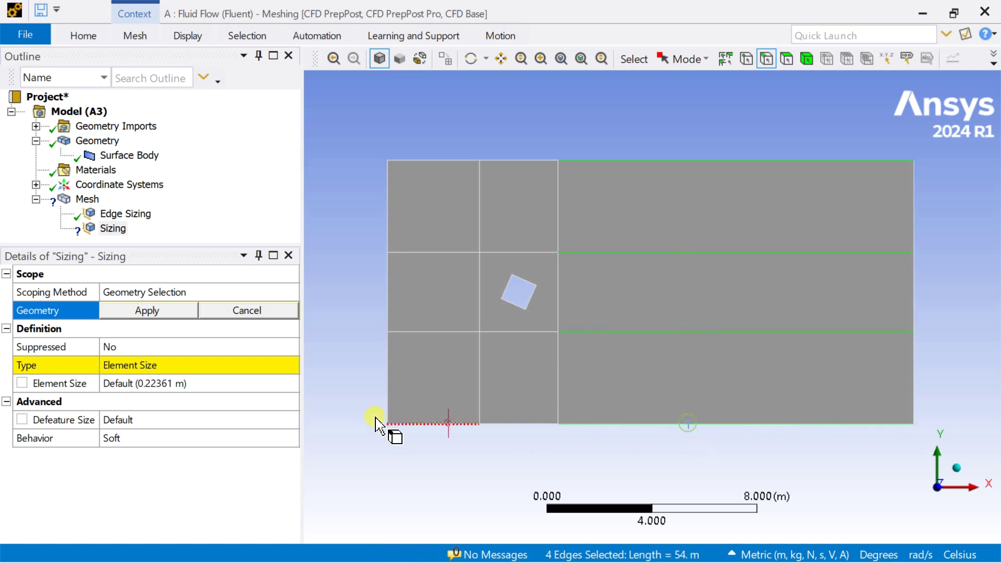
click(166, 311)
Step: Define the wide column's edge sizing by Number of Divisions, with 100 divisions and Hard behavior
click(223, 367)
click(290, 365)
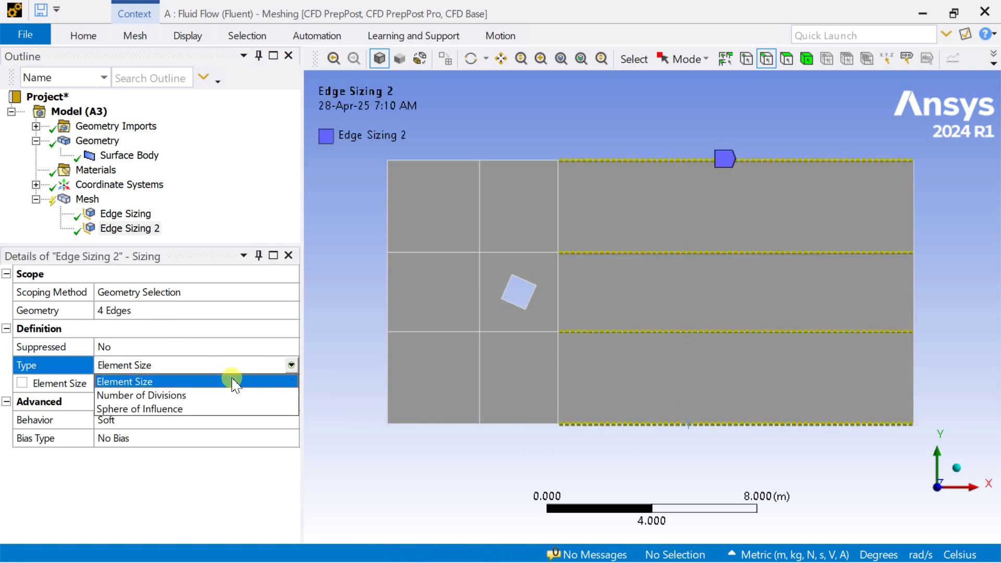
click(217, 393)
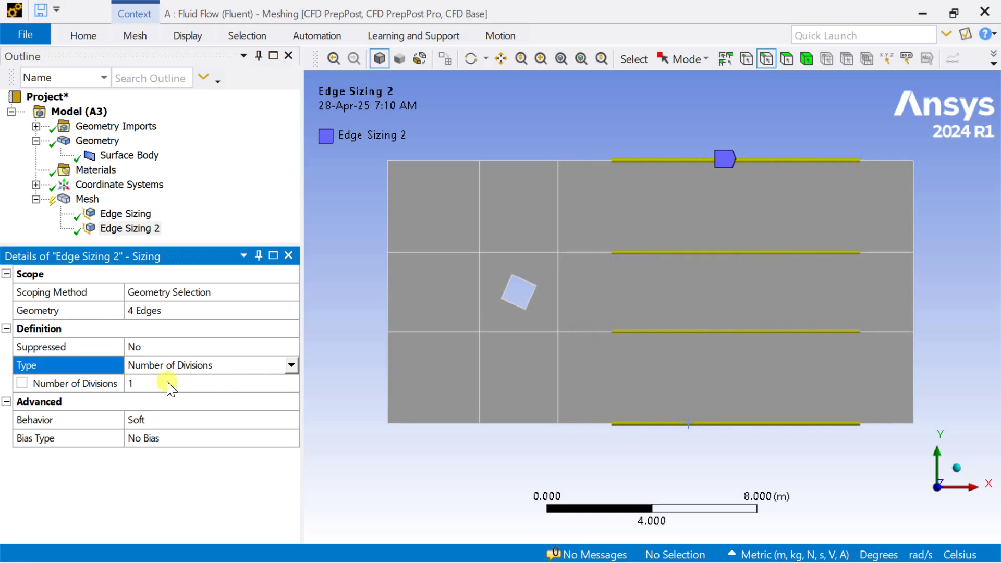
click(168, 384)
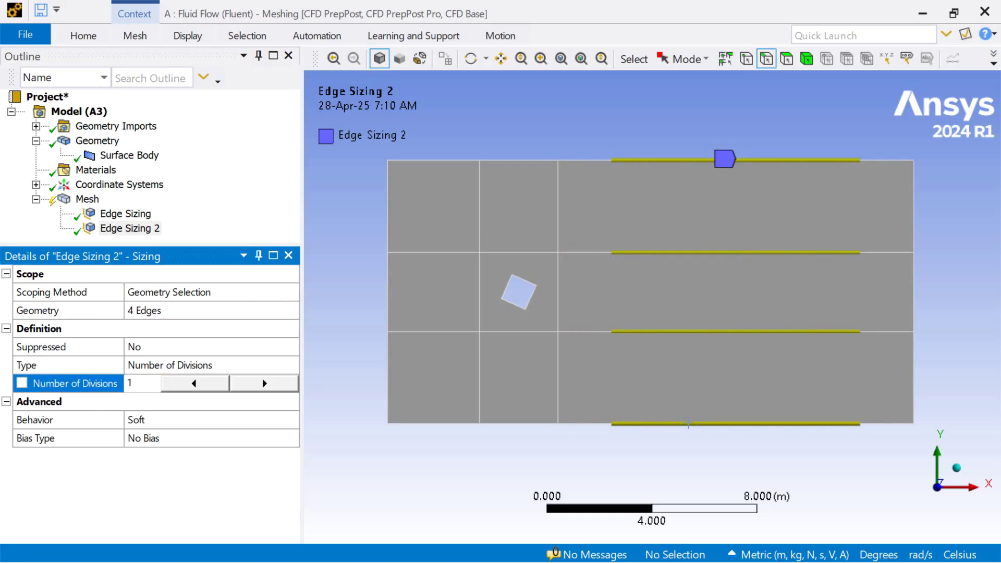
text(100)
click(241, 419)
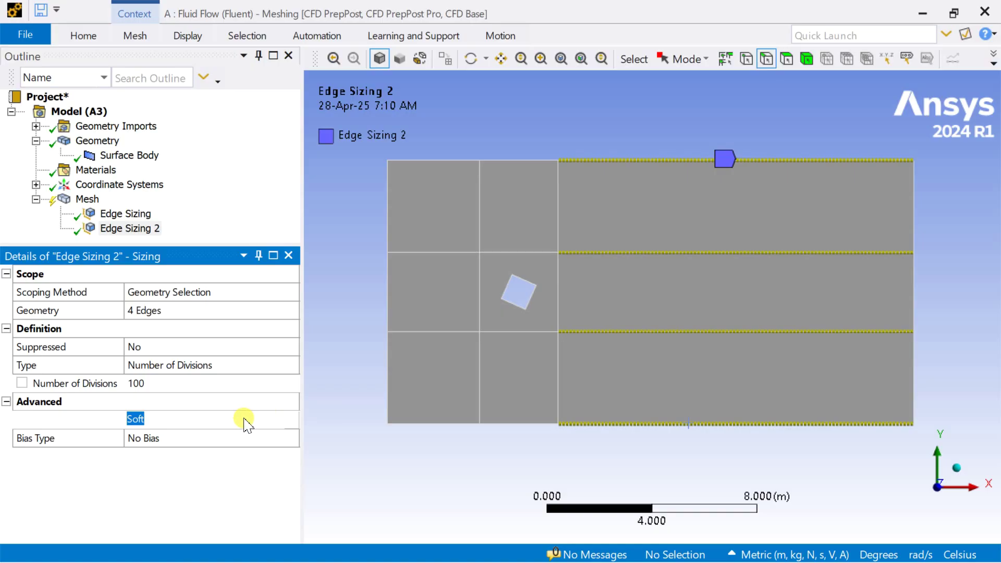
click(290, 417)
click(266, 449)
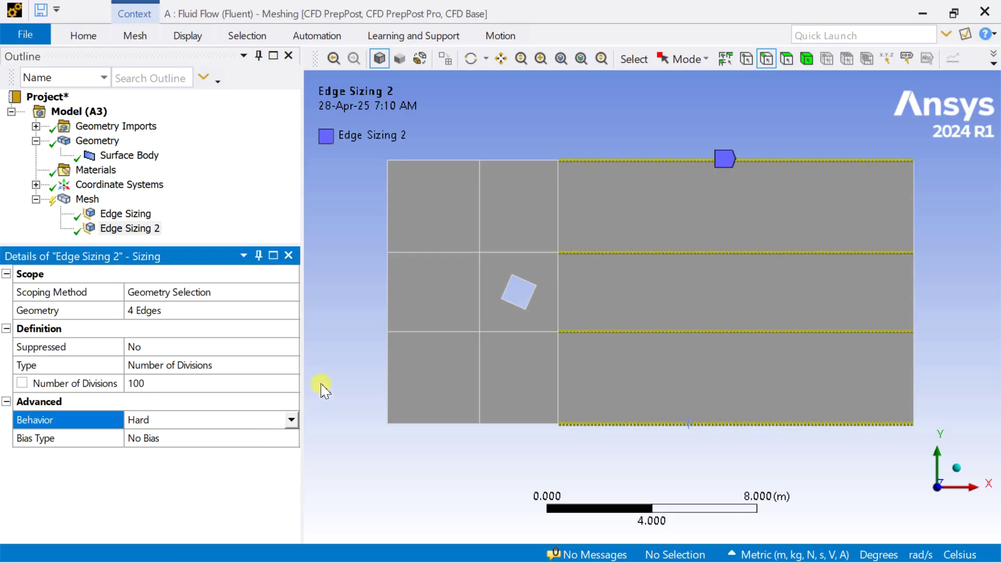
Step: Insert a mesh sizing control and scope it to the four horizontal edges of the middle block column containing the square
right_click(88, 200)
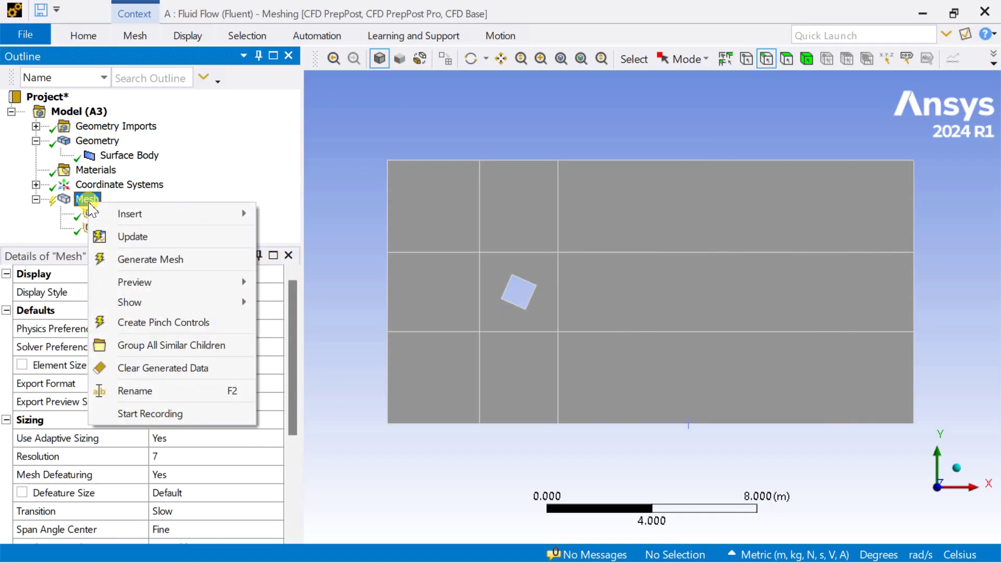
mouse_move(114, 218)
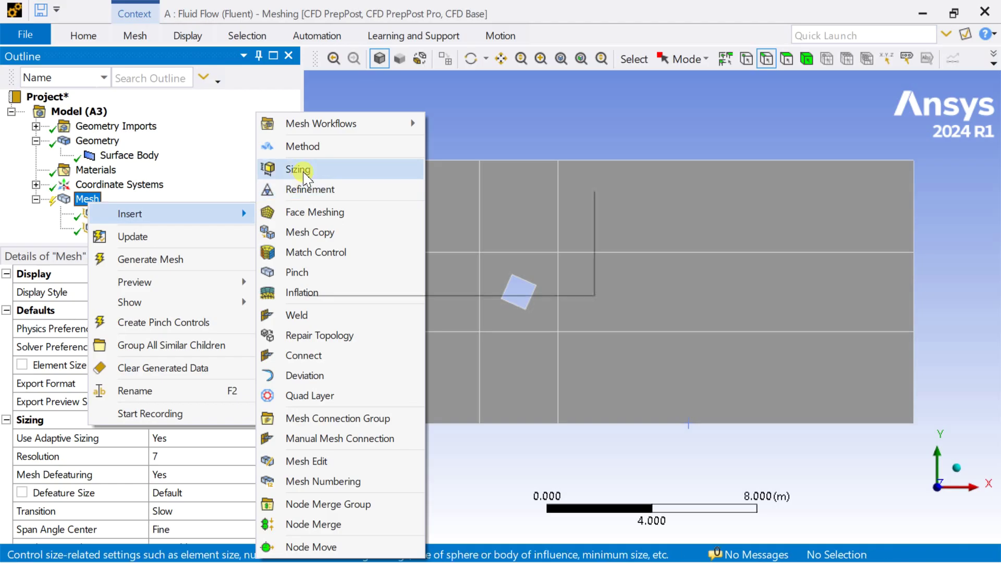
click(296, 168)
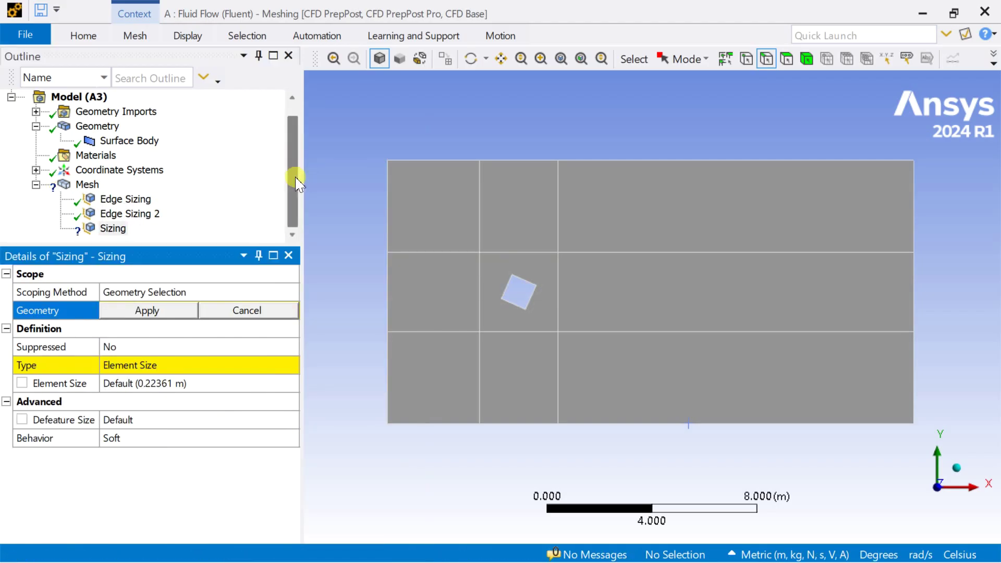
click(518, 161)
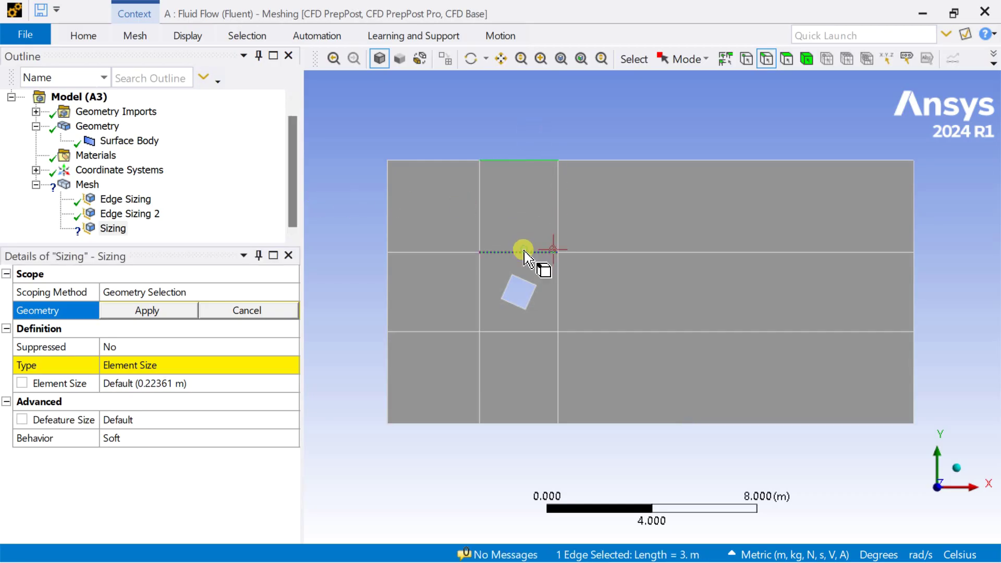
ctrl+click(524, 253)
ctrl+click(534, 331)
ctrl+click(526, 424)
click(166, 317)
Step: Define the middle column's edge sizing by Number of Divisions, with 50 divisions and Hard behavior
click(261, 365)
click(291, 365)
click(237, 398)
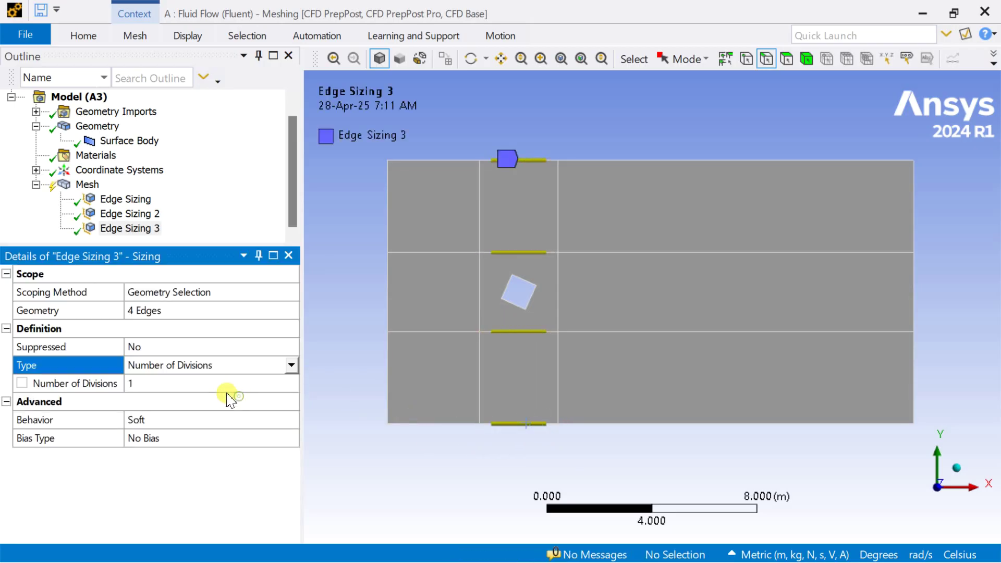
click(171, 380)
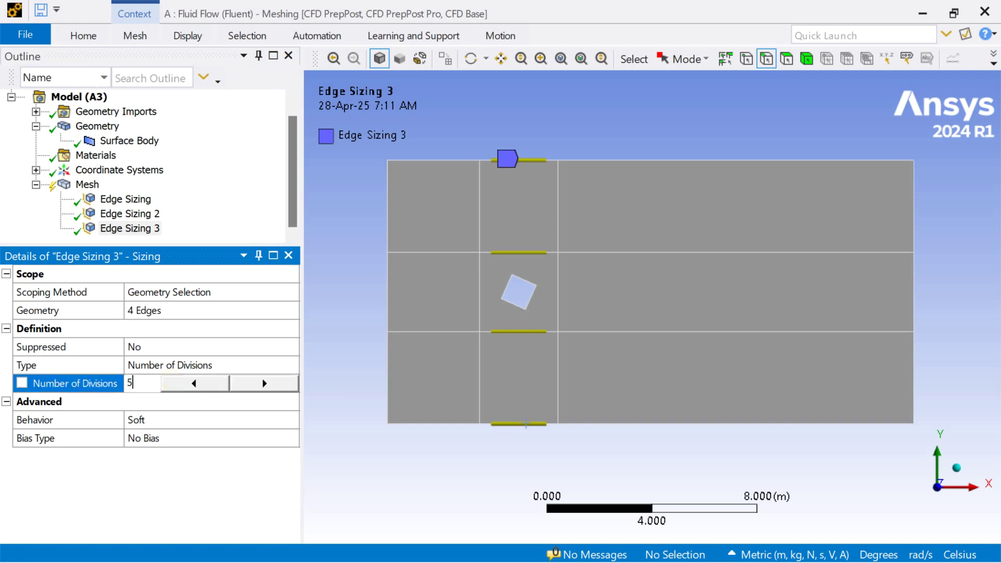
key(Return)
click(188, 408)
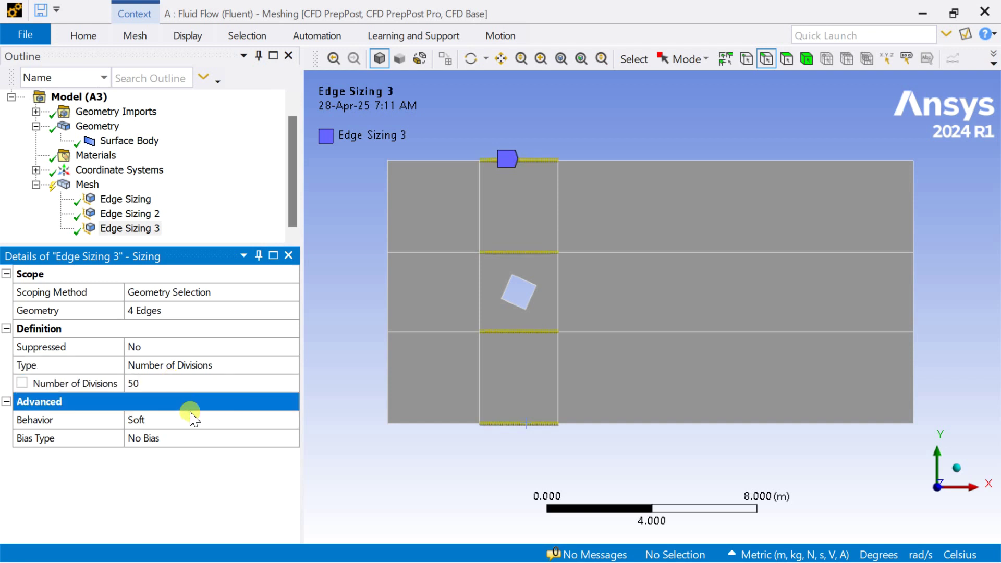
click(194, 418)
click(290, 421)
click(242, 451)
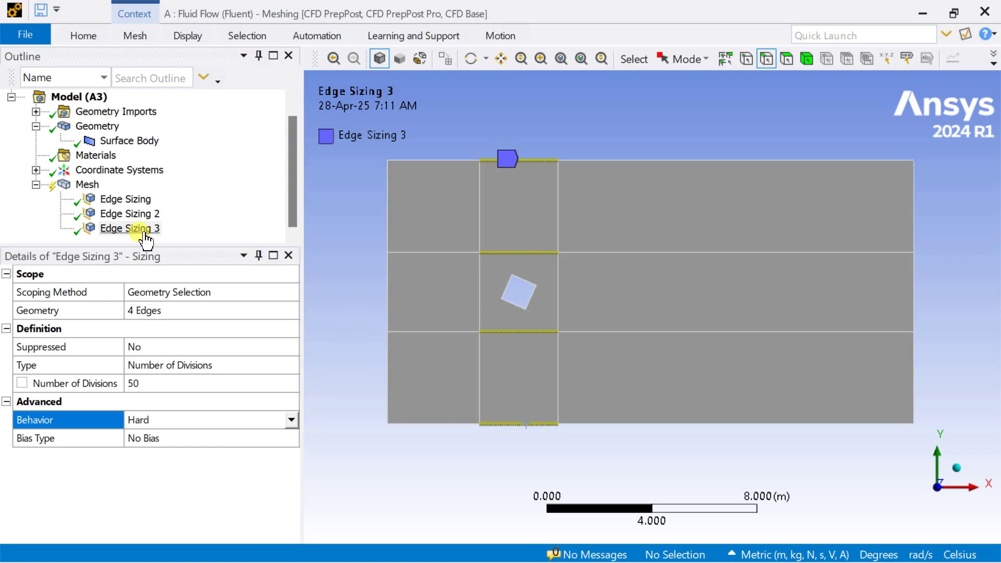
Step: Insert a mesh sizing control and scope it to the four horizontal edges of the block column left of the square
right_click(88, 185)
mouse_move(157, 197)
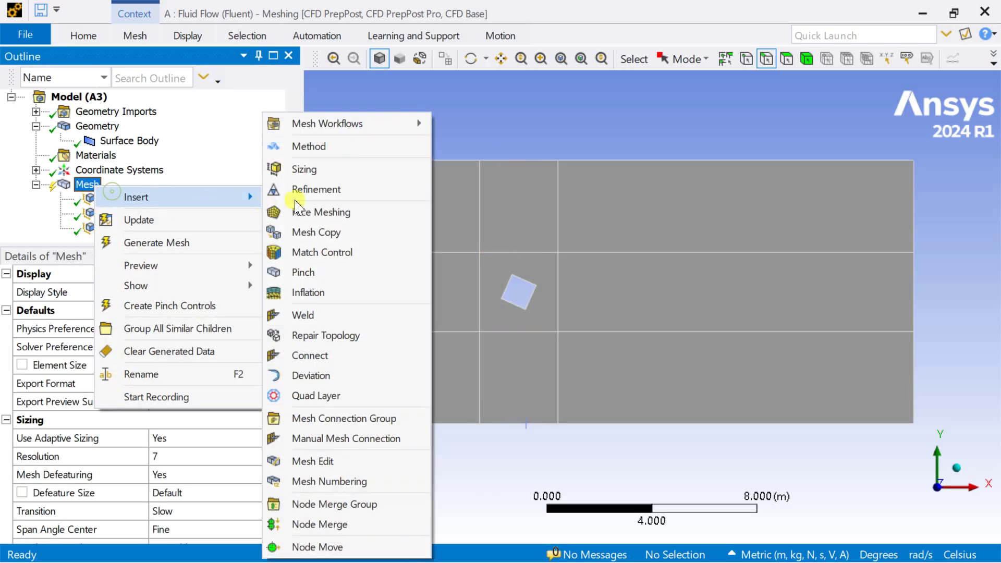
click(316, 171)
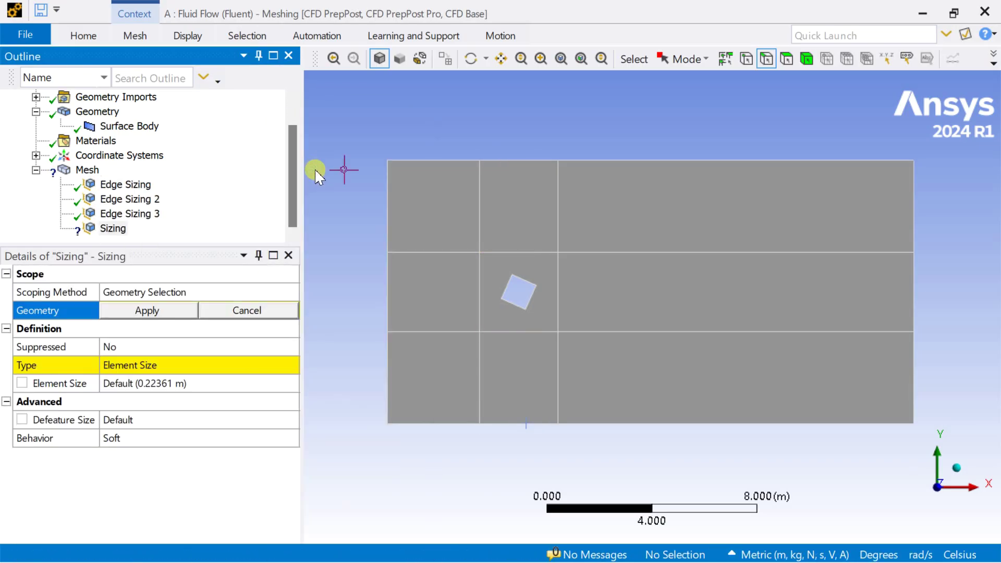
click(418, 162)
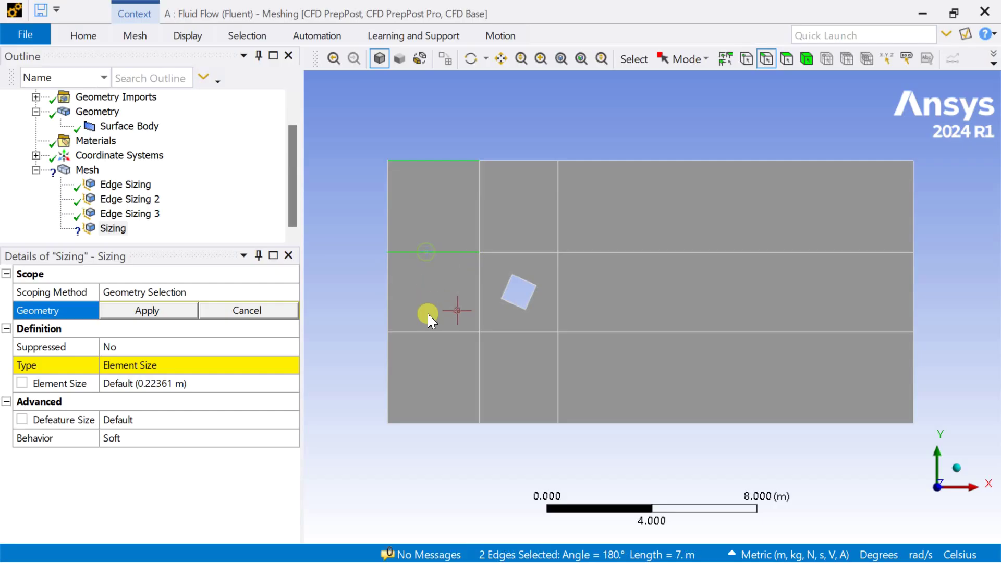
ctrl+click(421, 332)
ctrl+click(428, 422)
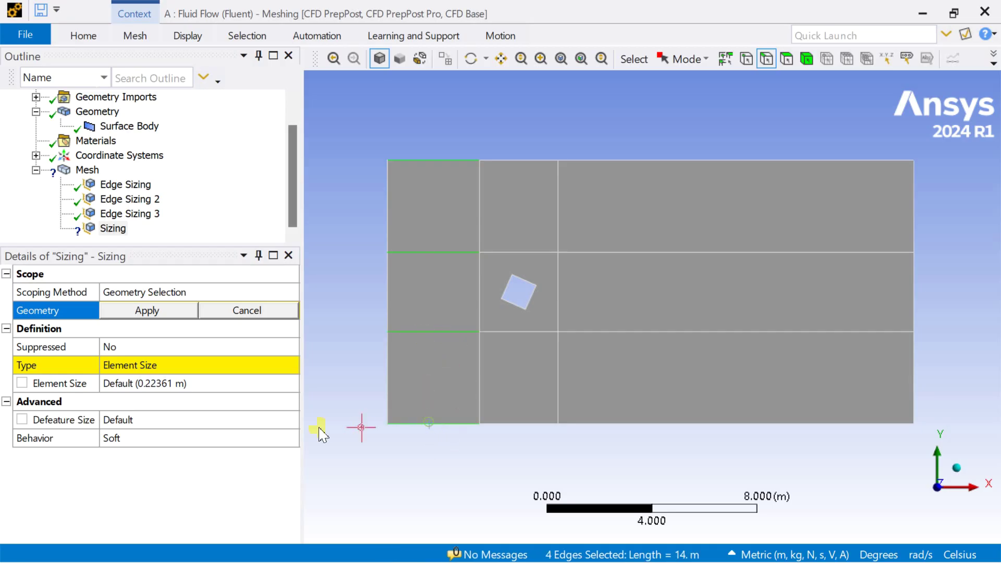
click(176, 316)
Step: Define the left column's edge sizing by Number of Divisions, with 40 divisions and Hard behavior
click(225, 365)
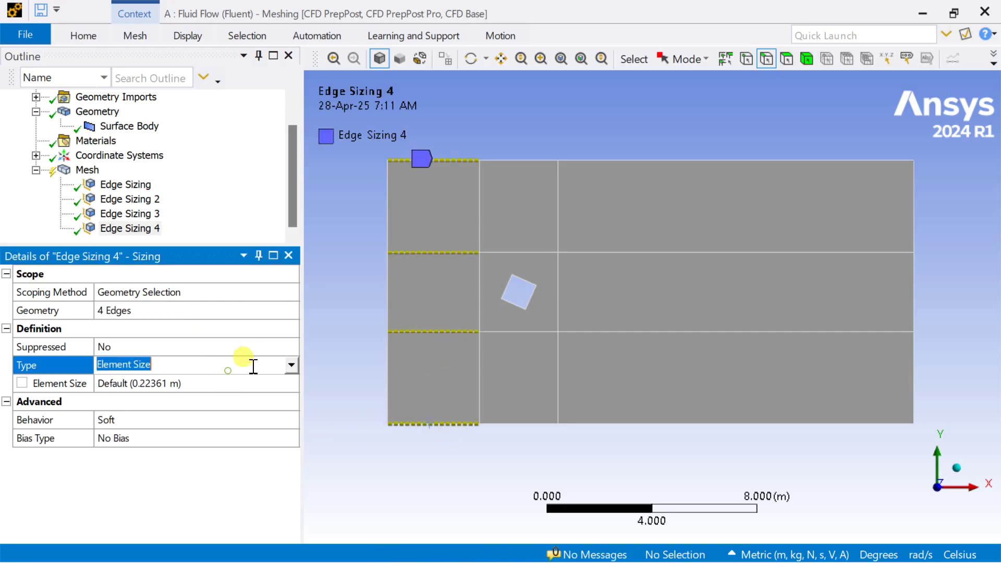
click(290, 366)
click(253, 394)
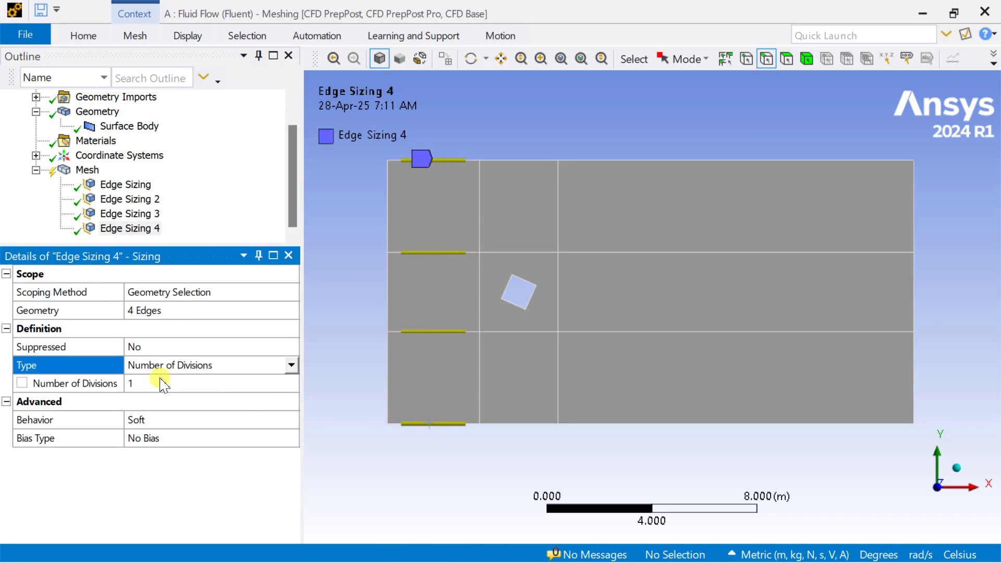
click(161, 382)
text(40)
click(174, 420)
click(257, 452)
Step: Insert a mesh sizing control and scope it to the four vertical edges of the middle block row
right_click(93, 173)
mouse_move(246, 188)
click(330, 165)
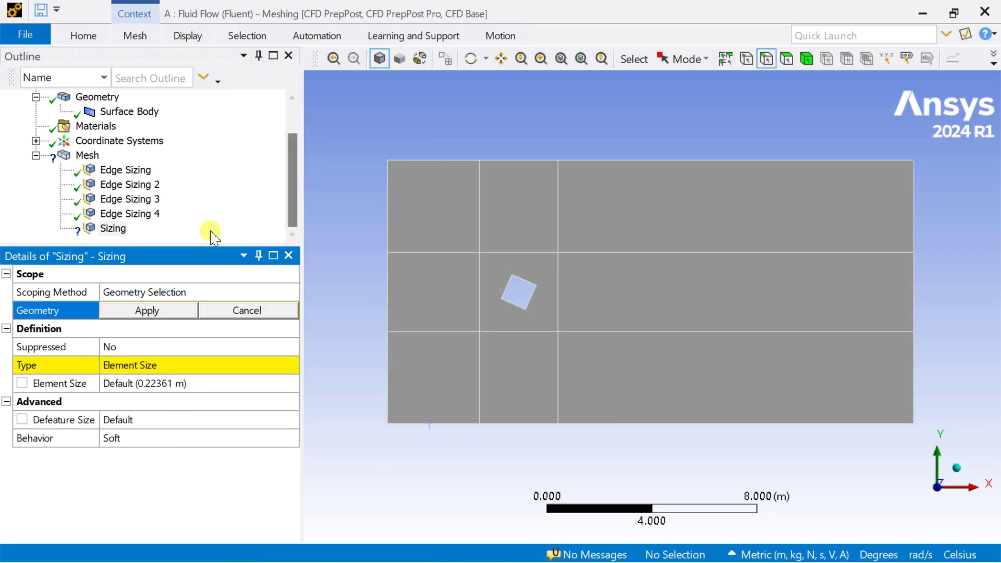
click(388, 295)
ctrl+click(479, 297)
ctrl+click(558, 303)
ctrl+click(913, 308)
click(178, 312)
Step: Define the middle row's vertical edge sizing by Number of Divisions, with 40 divisions and Hard behavior
click(235, 364)
click(245, 392)
click(177, 383)
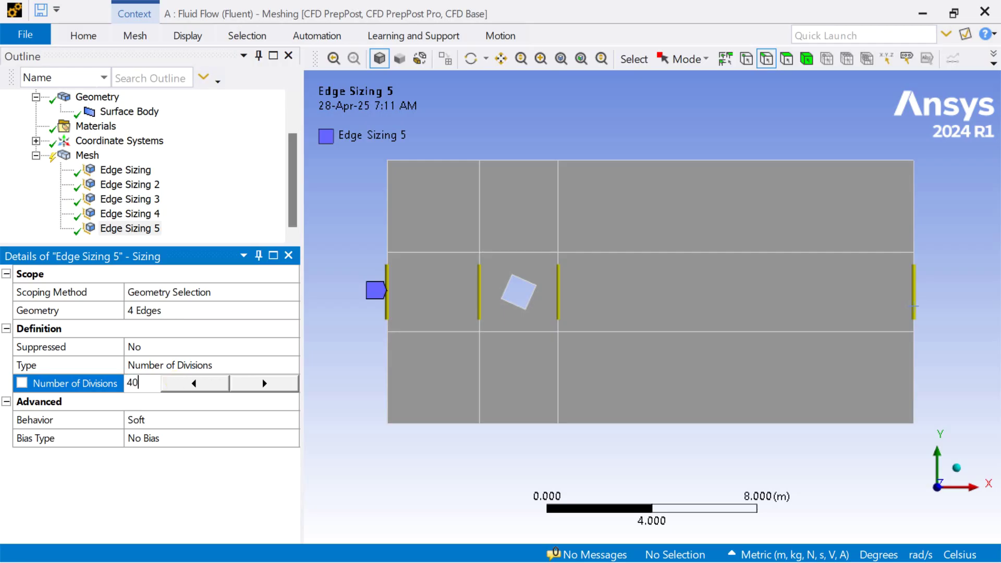
text(40)
key(Return)
click(186, 425)
click(292, 420)
click(249, 446)
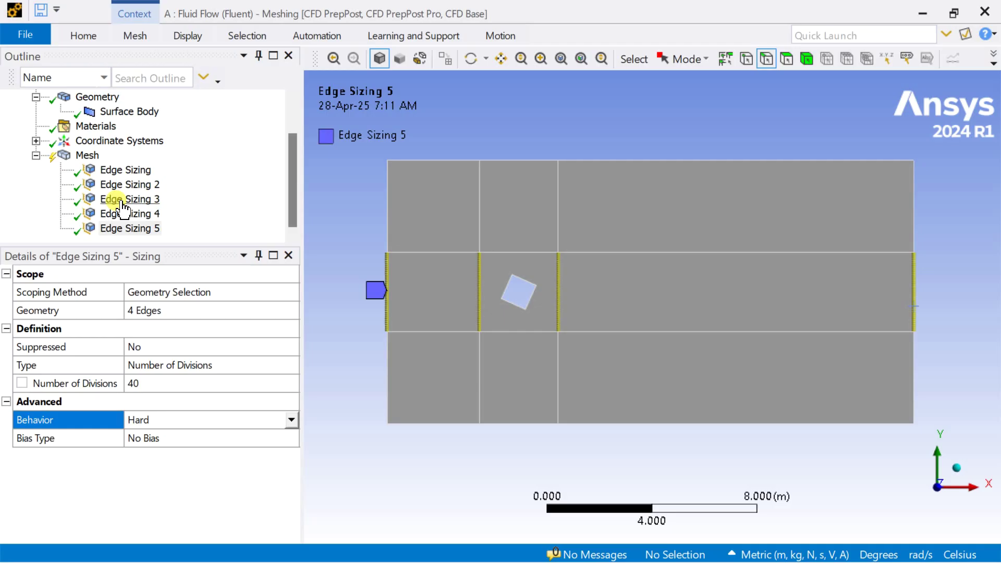
Step: Insert a mesh sizing control and scope it to the four edges of the rotated square
right_click(84, 154)
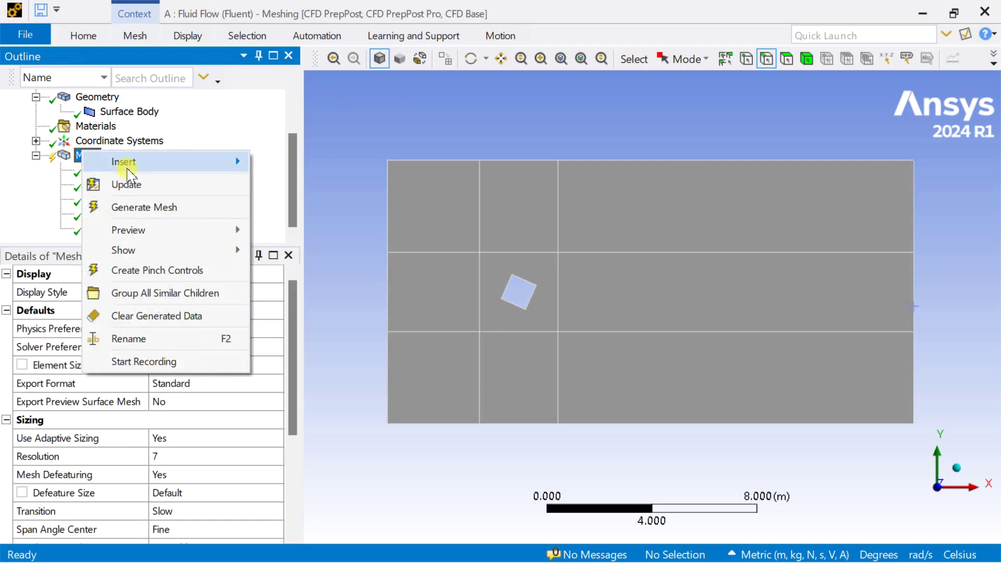
mouse_move(128, 168)
click(293, 166)
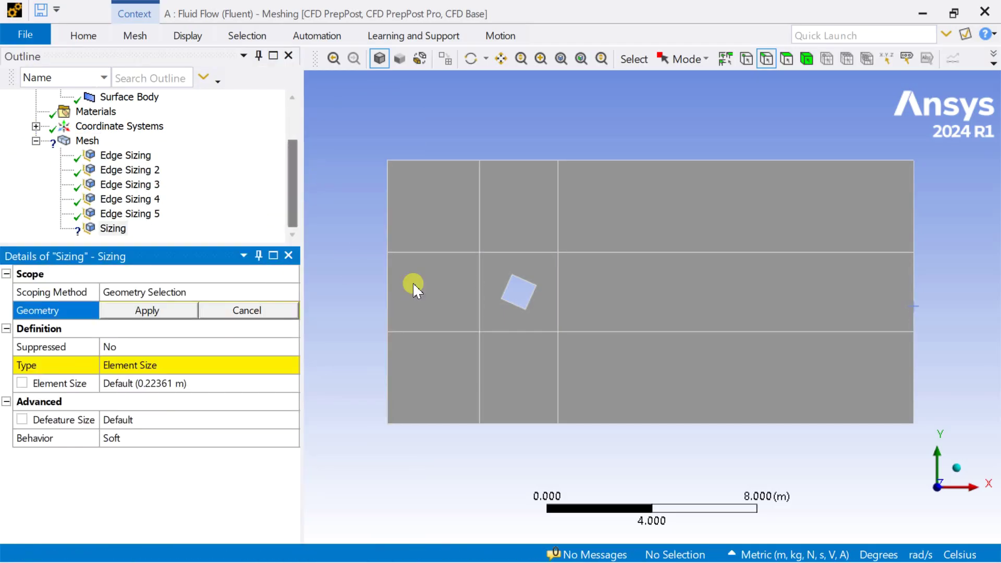
click(520, 284)
ctrl+click(534, 292)
ctrl+click(522, 304)
ctrl+click(504, 308)
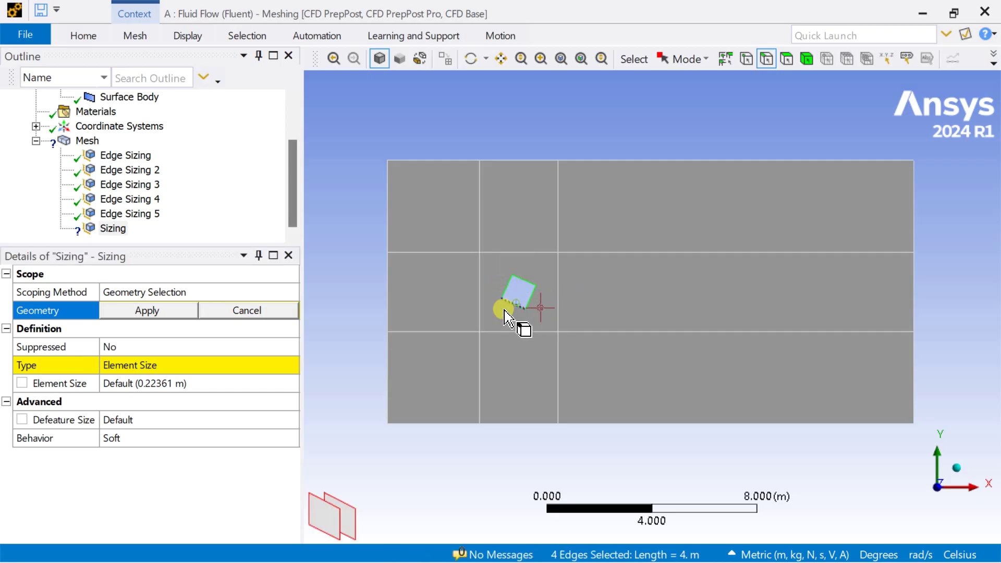
click(174, 311)
Step: Define the square's edge sizing by Number of Divisions, with 50 divisions and Hard behavior
click(230, 365)
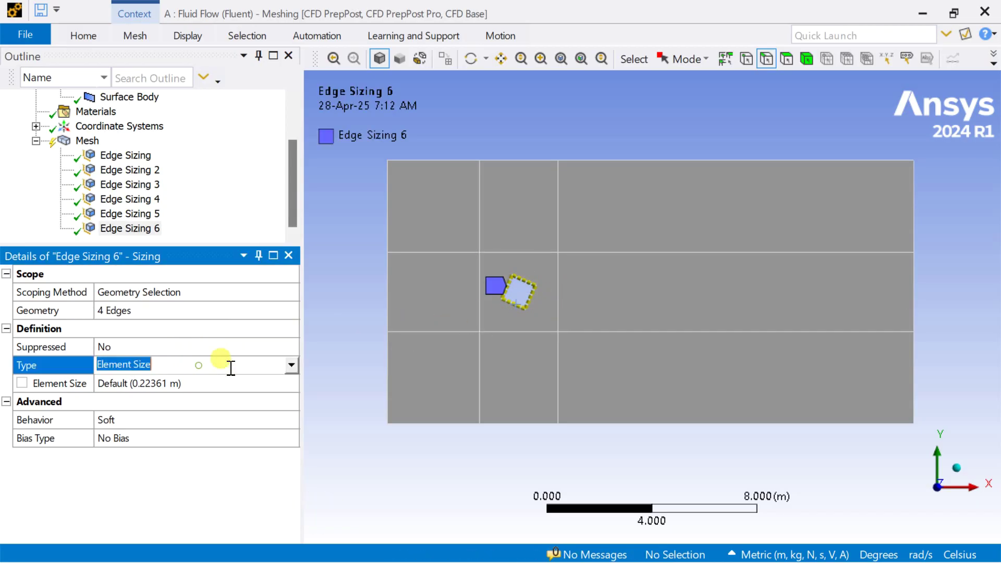
click(290, 366)
click(227, 396)
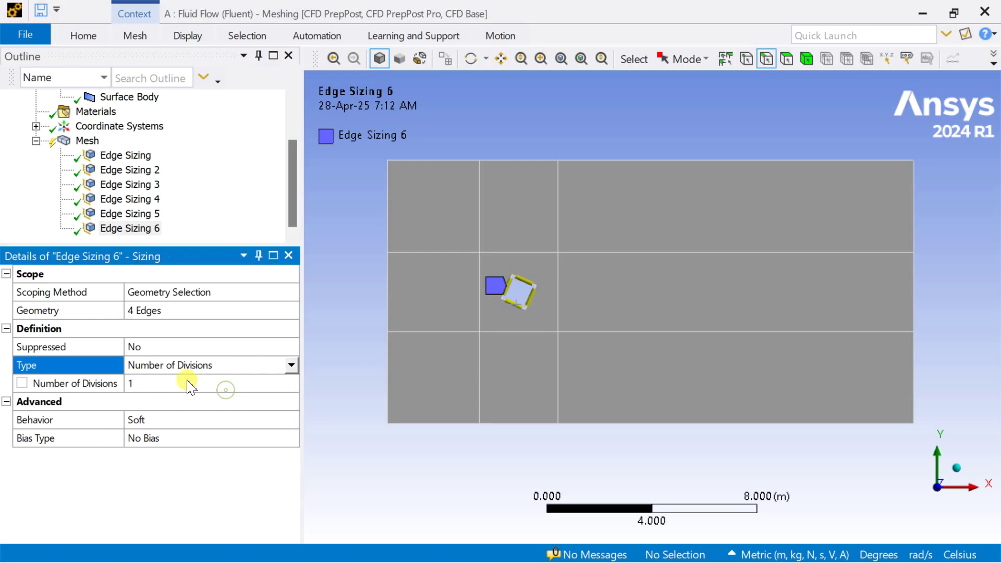
click(177, 384)
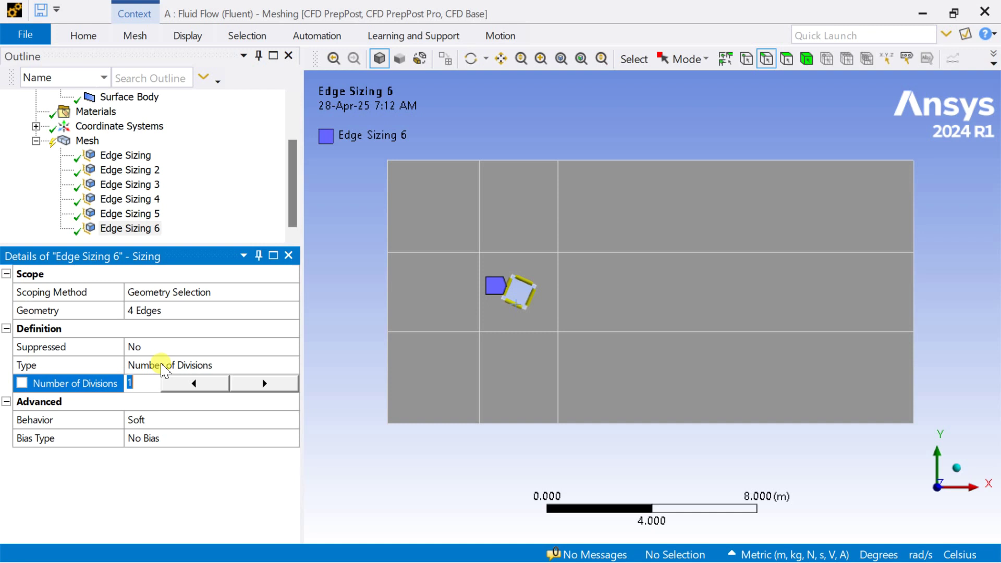
text(50)
key(Return)
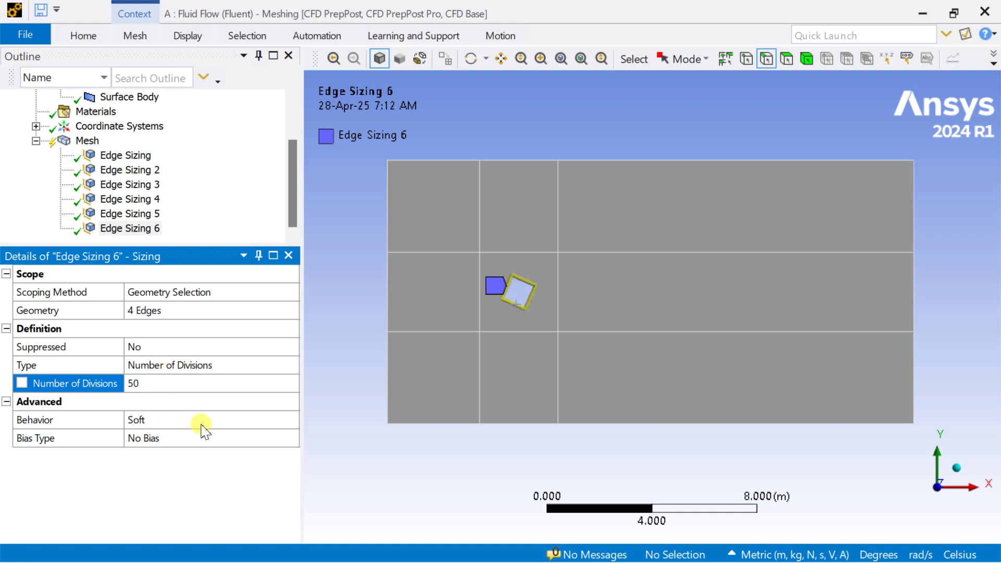
click(234, 420)
click(291, 420)
click(239, 449)
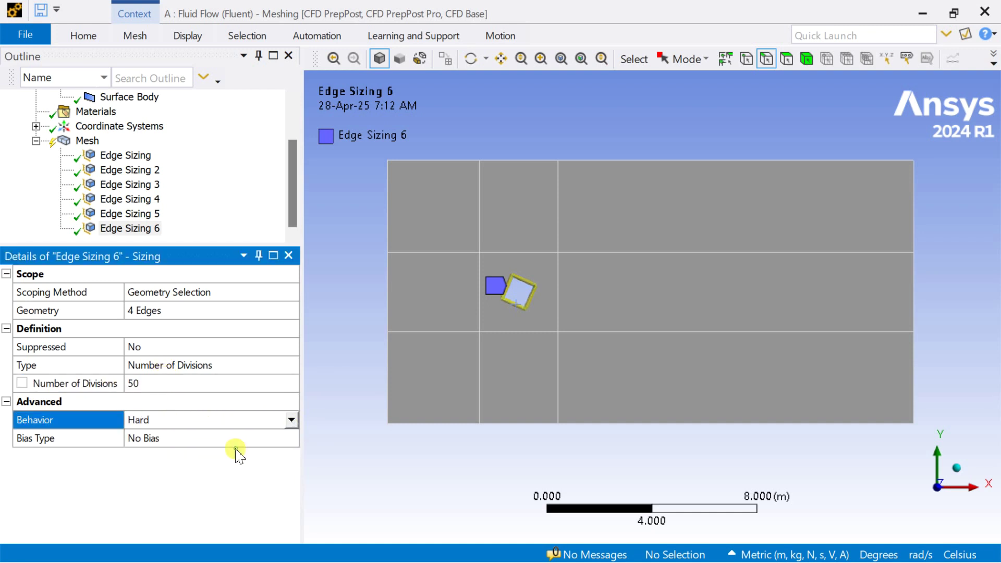
Step: Insert a Face Meshing control and scope it to the eight outer block faces, leaving out the block containing the square
right_click(83, 140)
mouse_move(241, 152)
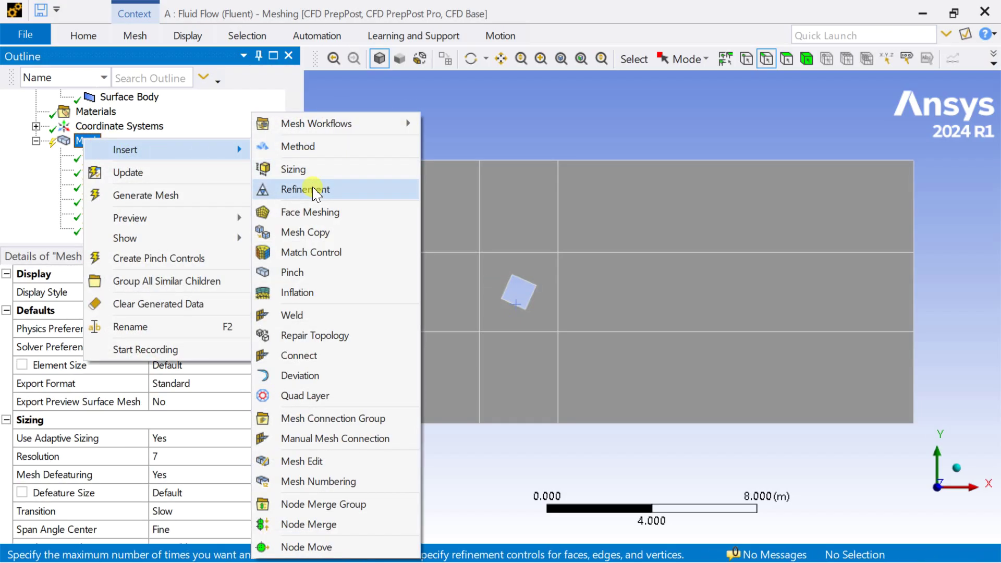
click(313, 213)
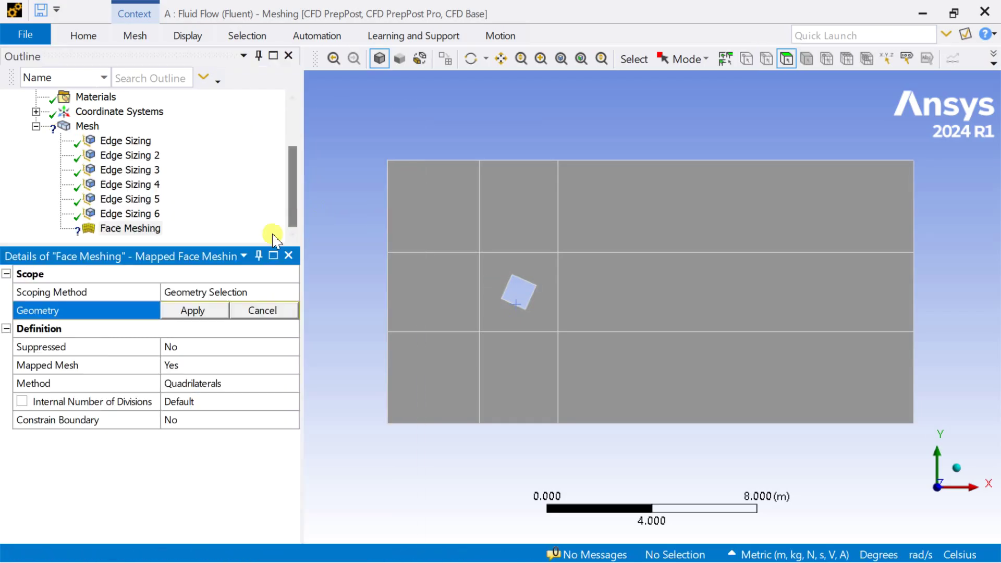
click(435, 230)
ctrl+click(511, 216)
ctrl+click(589, 215)
ctrl+click(599, 313)
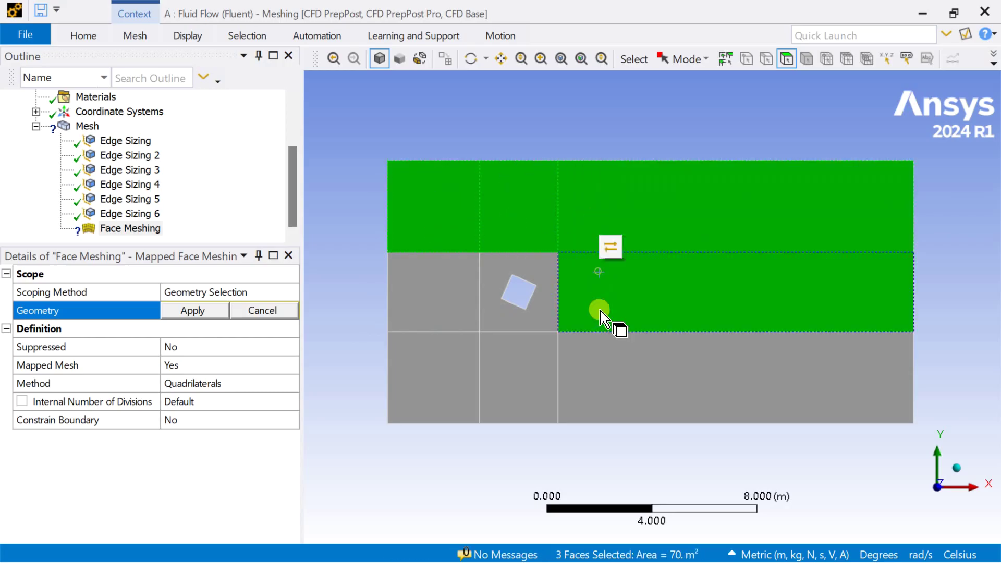
ctrl+click(588, 358)
ctrl+click(519, 365)
ctrl+click(454, 368)
ctrl+click(424, 297)
click(192, 310)
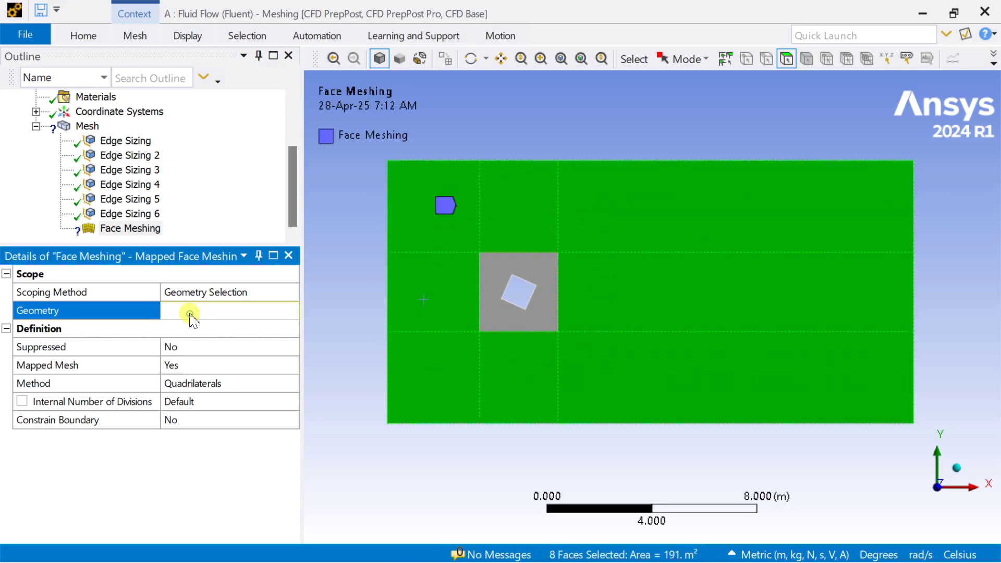
Step: Generate the mesh with all edge sizing and face meshing controls
click(96, 132)
right_click(92, 131)
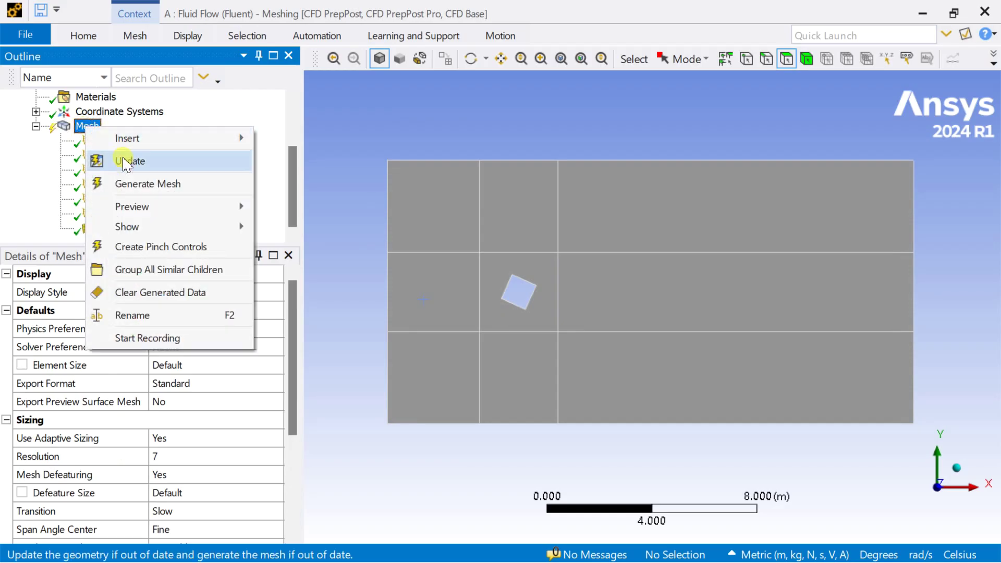
click(125, 186)
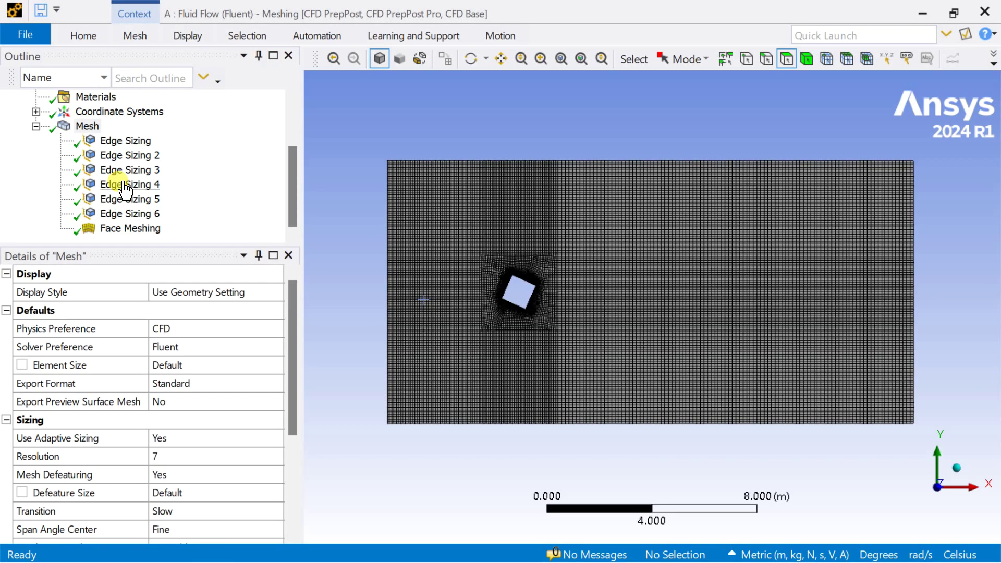
Step: Examine the generated mesh closely around the rotated square and across the surrounding blocks of the domain
scroll(480, 245, up, 5)
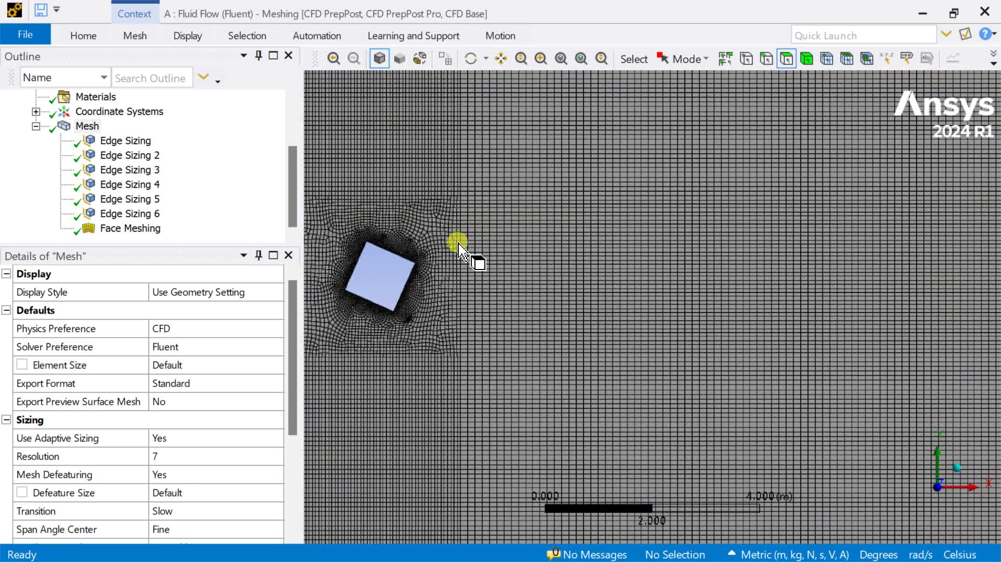
ctrl+middle_drag(473, 259, 668, 267)
scroll(548, 286, up, 5)
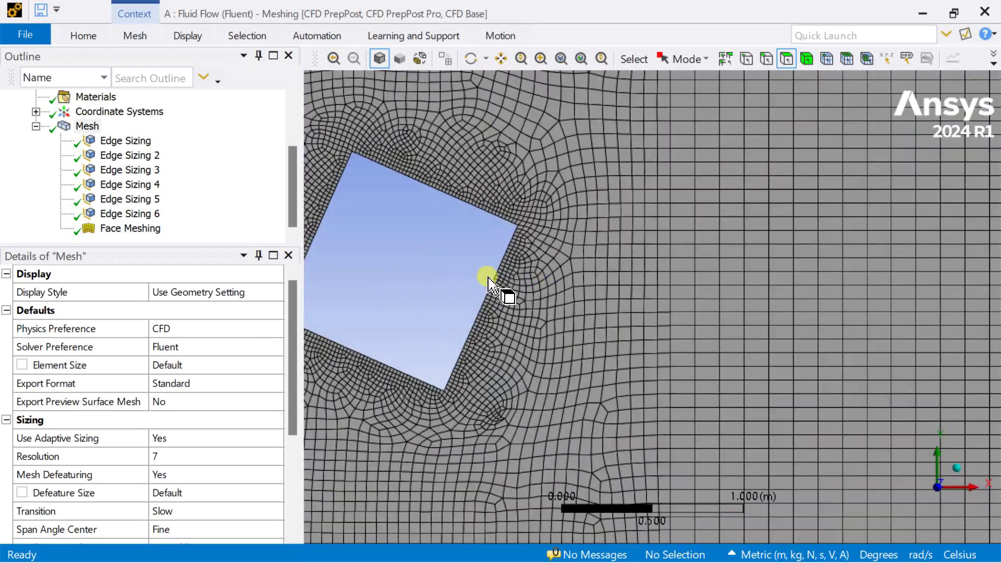
ctrl+middle_drag(487, 272, 691, 286)
scroll(689, 231, up, 2)
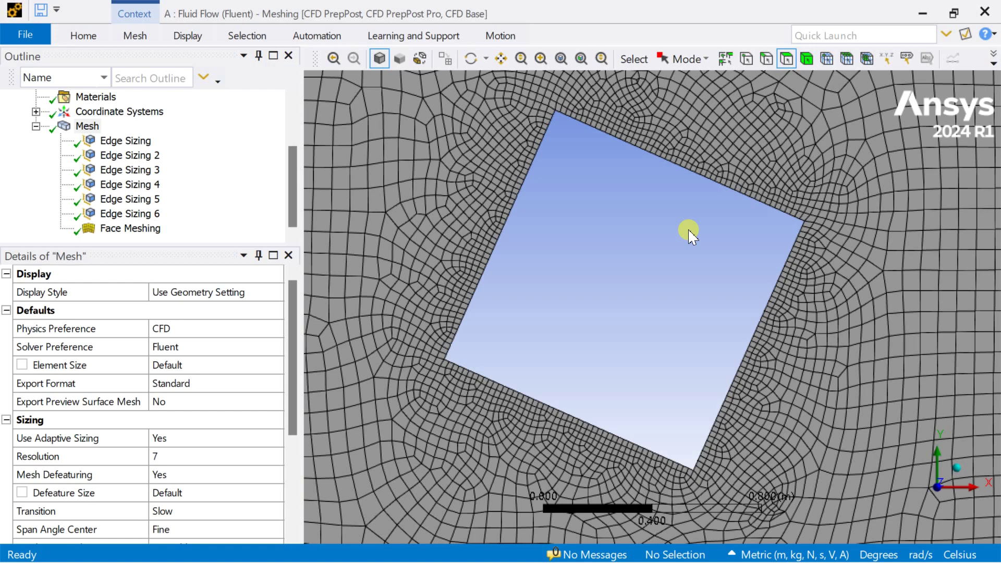
scroll(693, 252, down, 1)
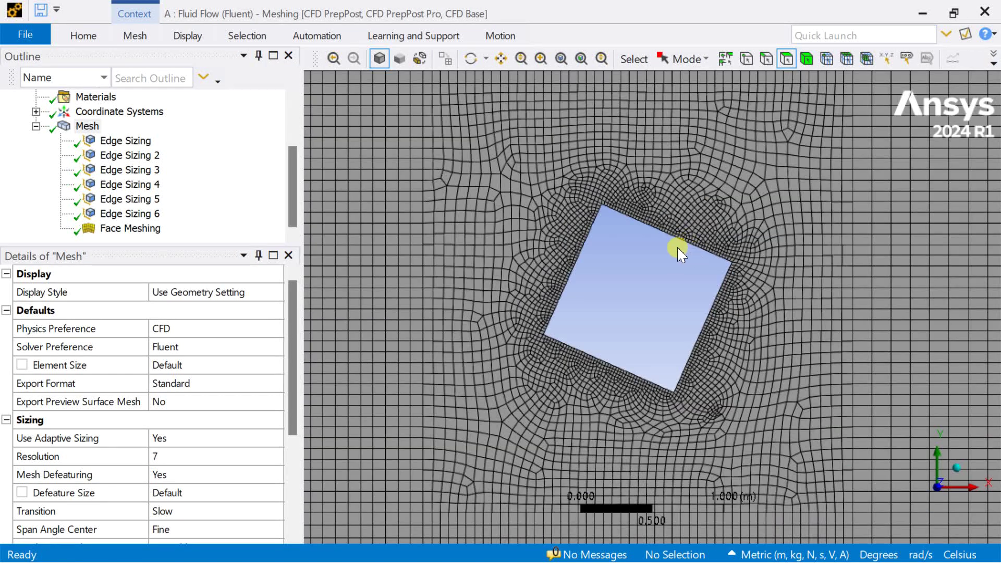
scroll(673, 246, down, 5)
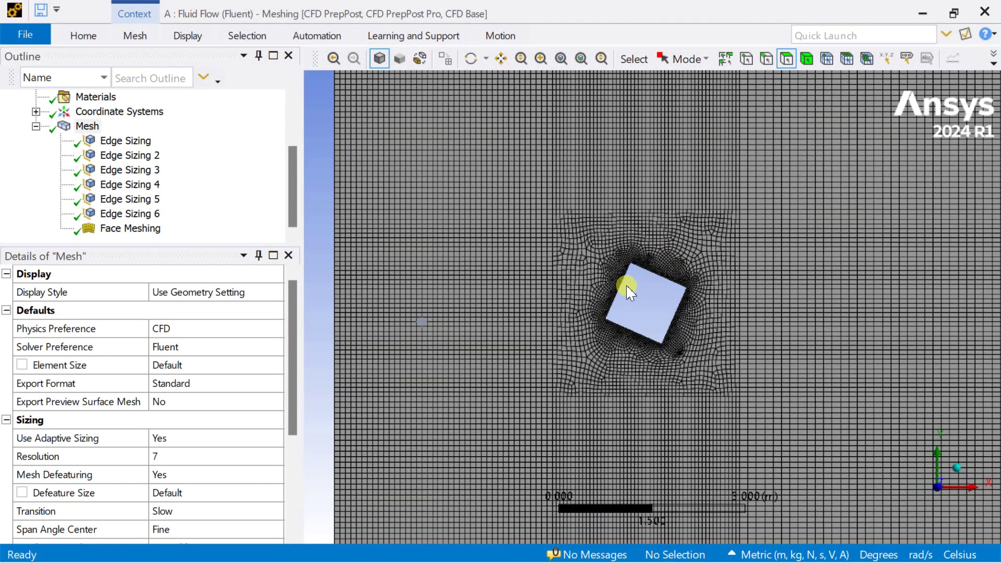
scroll(648, 290, down, 4)
ctrl+middle_drag(777, 330, 843, 291)
scroll(584, 301, up, 3)
scroll(690, 298, up, 1)
scroll(691, 302, down, 2)
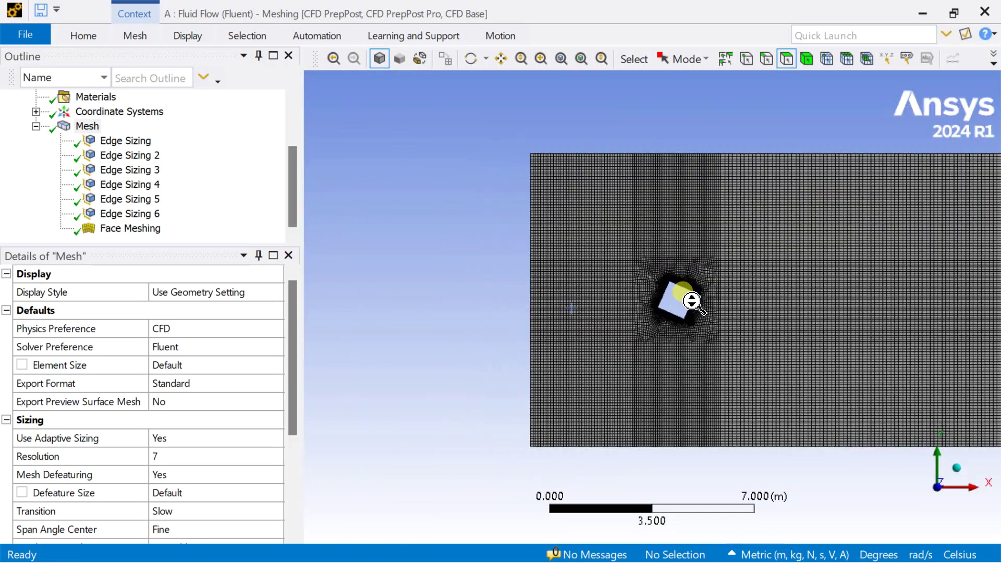
ctrl+middle_drag(793, 302, 710, 291)
scroll(755, 305, down, 1)
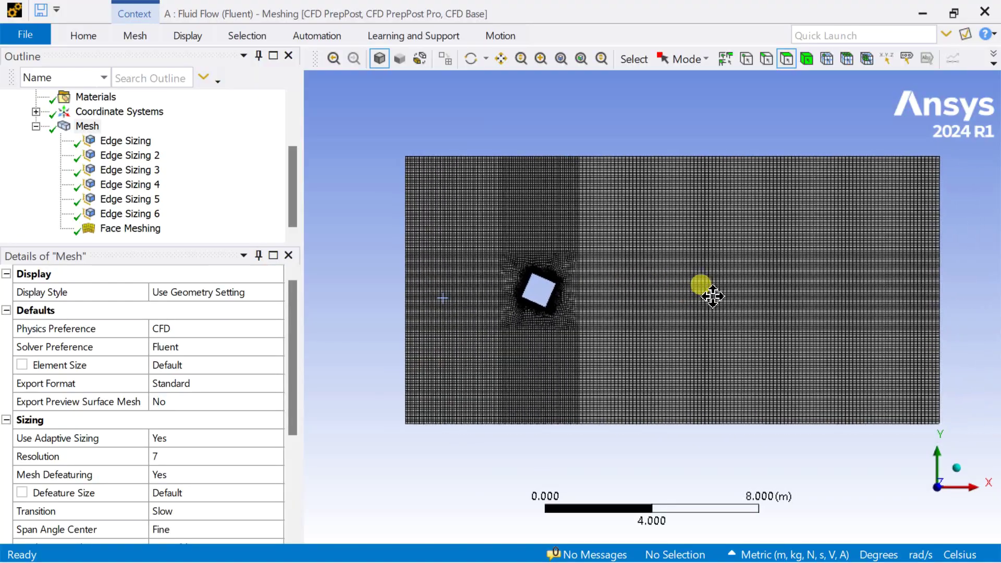
Step: Display the geometry and create a named selection "inlet" from the three edges along the domain's left boundary
click(767, 59)
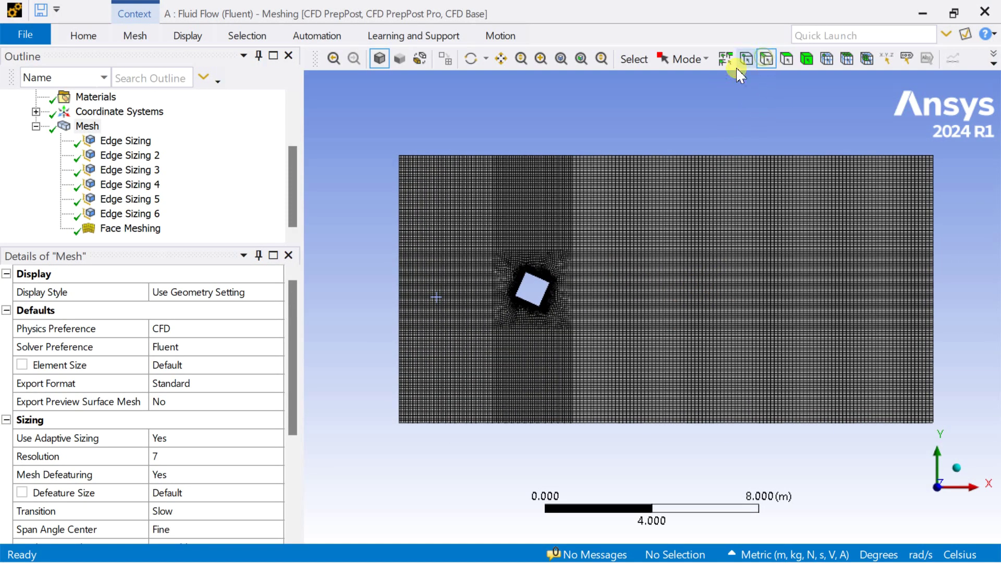
click(400, 210)
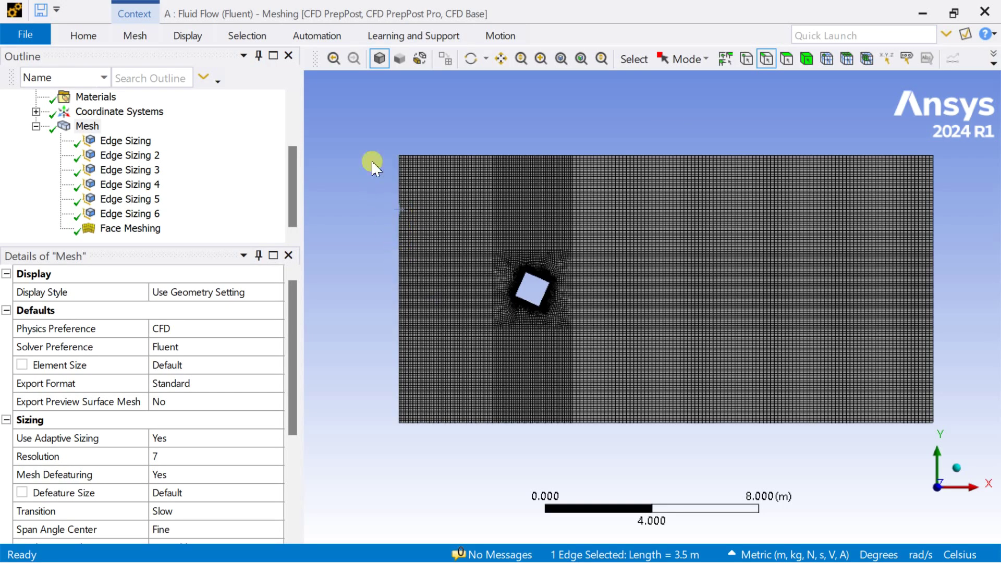
scroll(118, 153, up, 2)
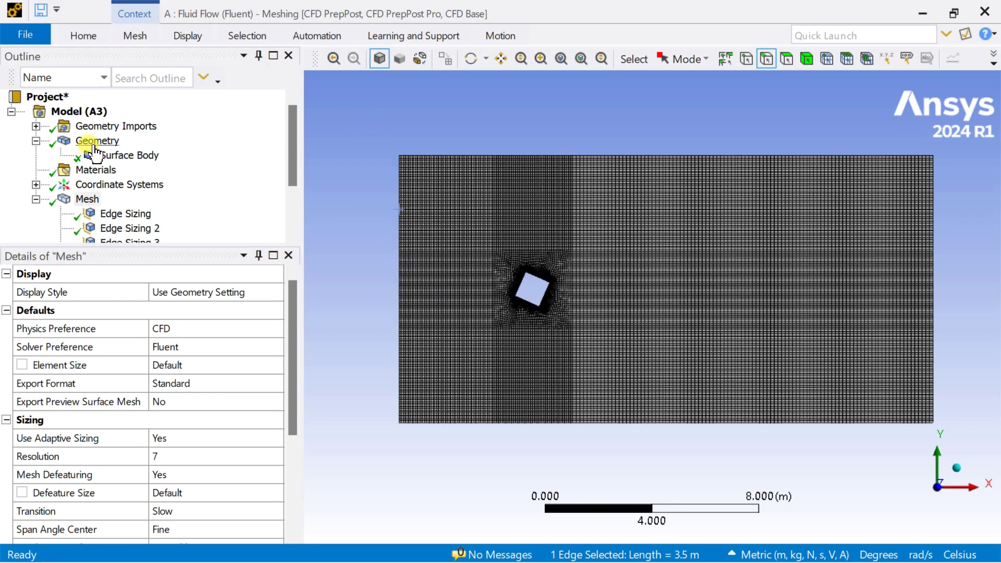
click(98, 140)
click(359, 193)
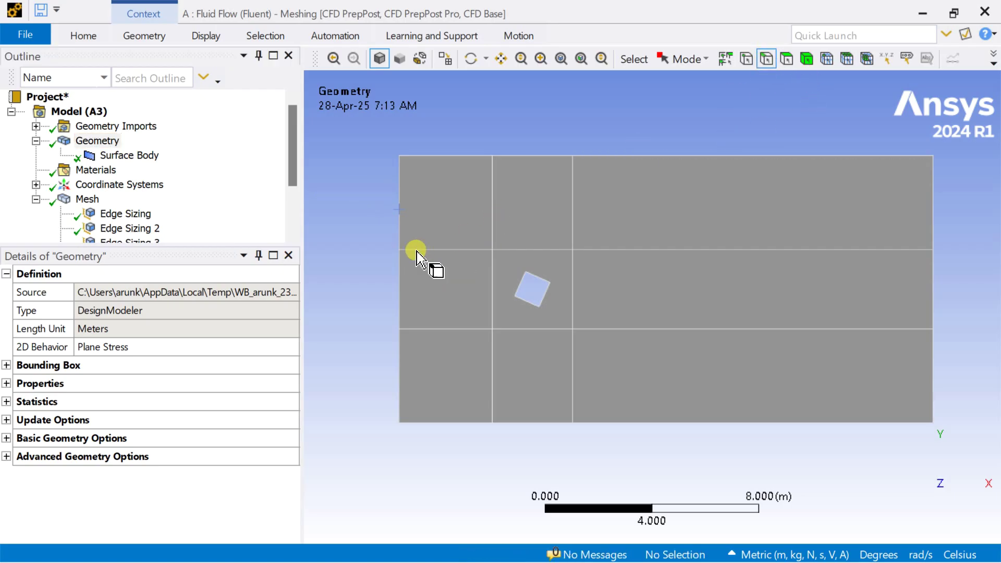
click(400, 233)
ctrl+click(400, 279)
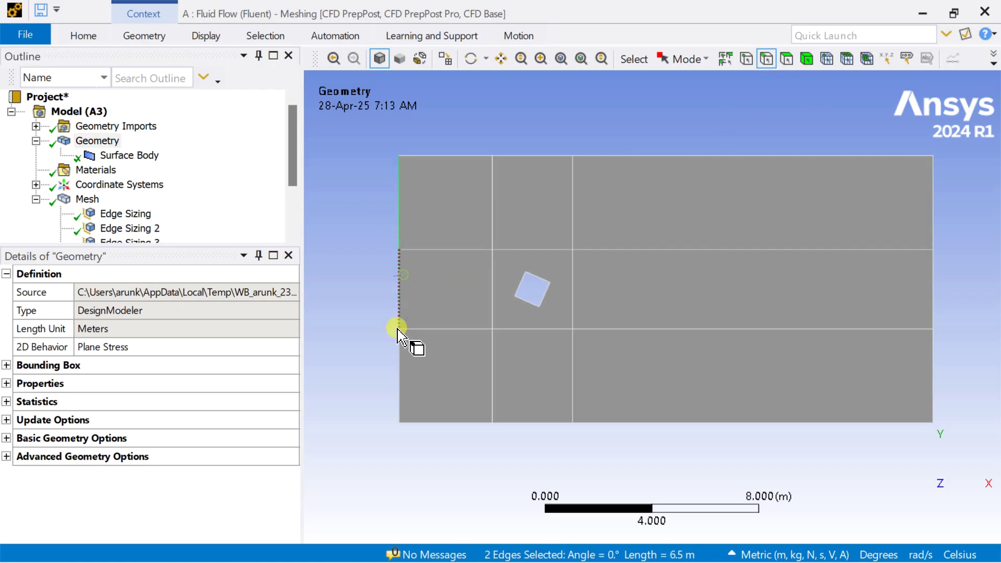
ctrl+click(399, 360)
right_click(360, 315)
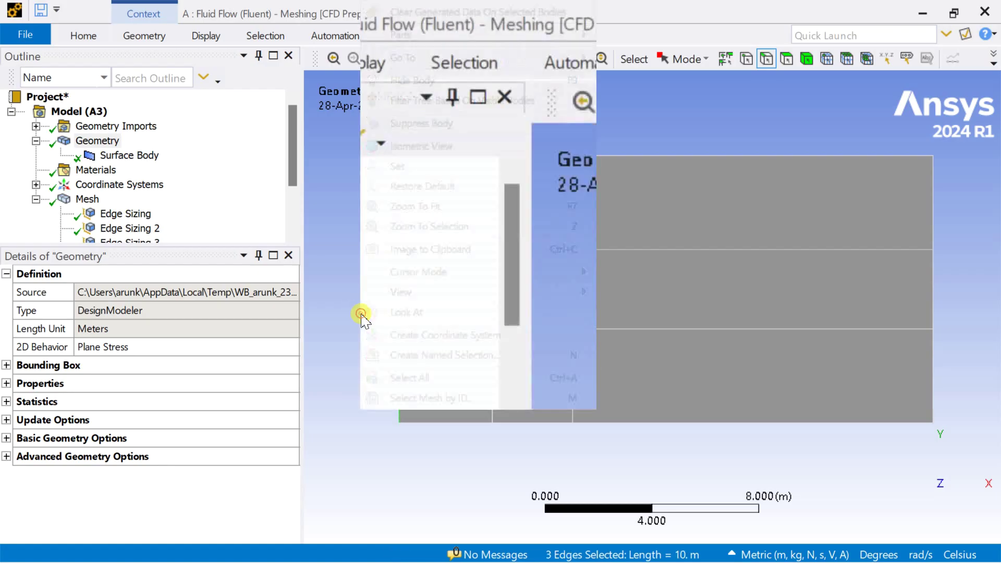
click(448, 354)
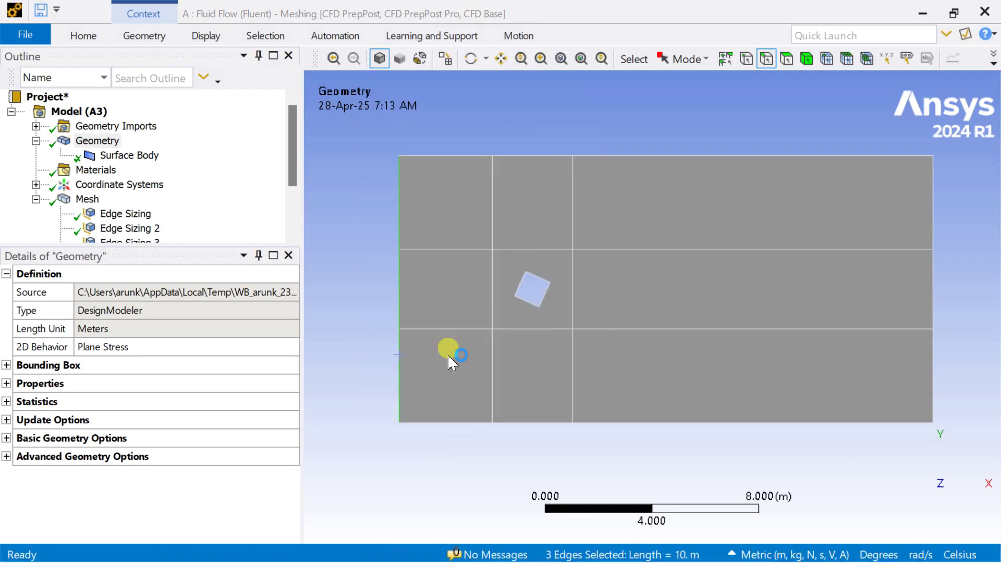
text(inl)
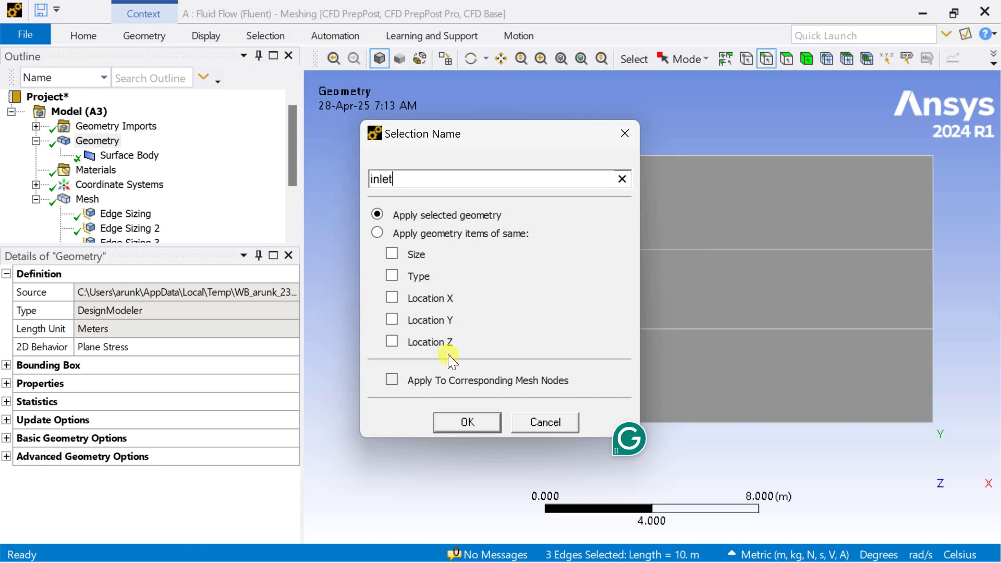
text(et)
key(Return)
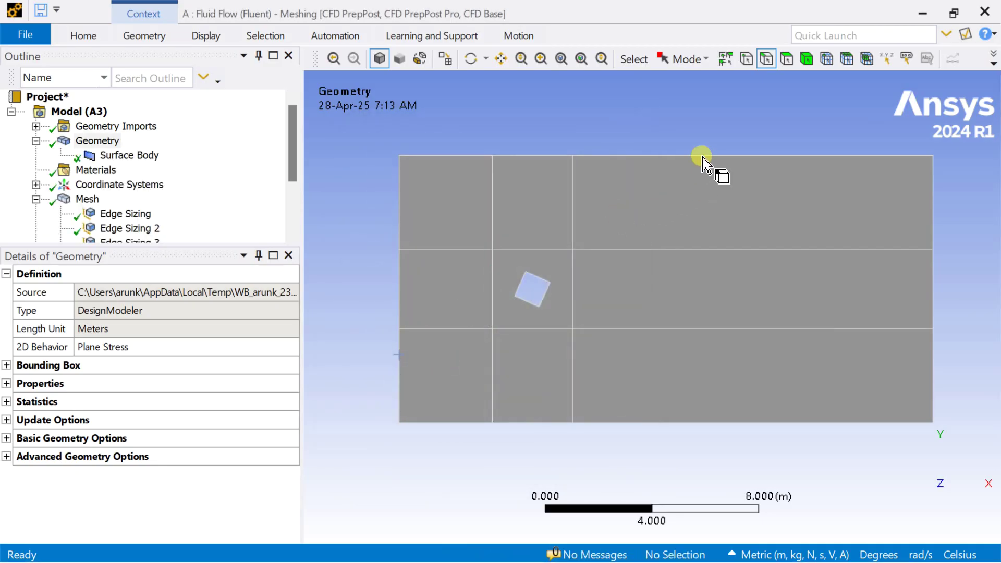
Step: Create a named selection "Wall" from the six edges along the domain's upper and lower boundaries
click(477, 157)
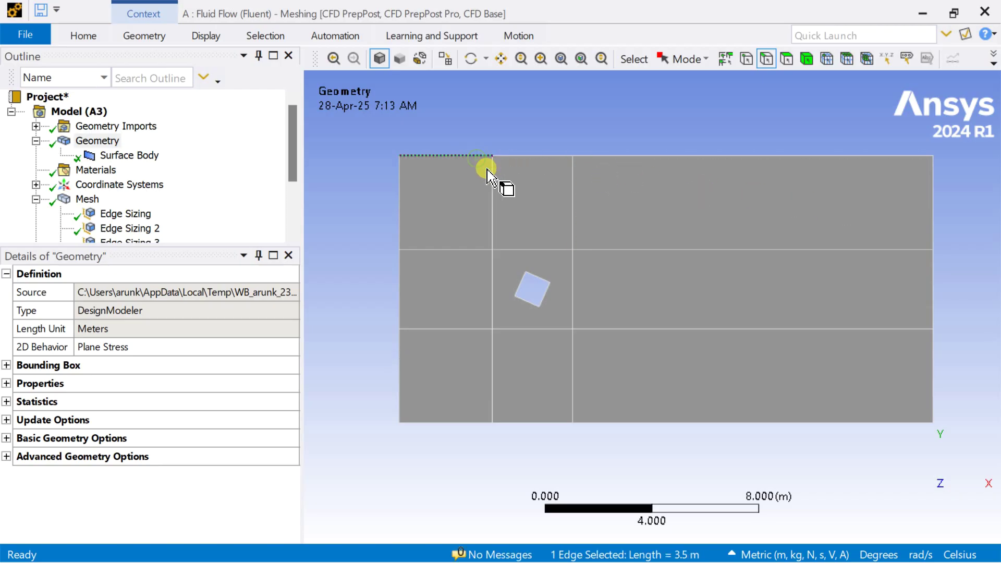
ctrl+click(550, 155)
ctrl+click(629, 156)
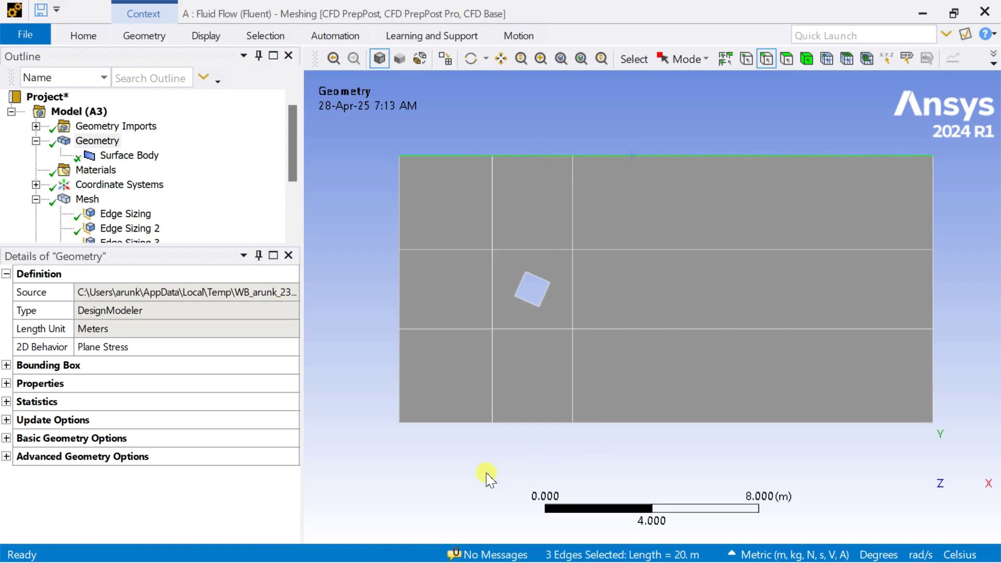
ctrl+click(463, 423)
ctrl+click(537, 423)
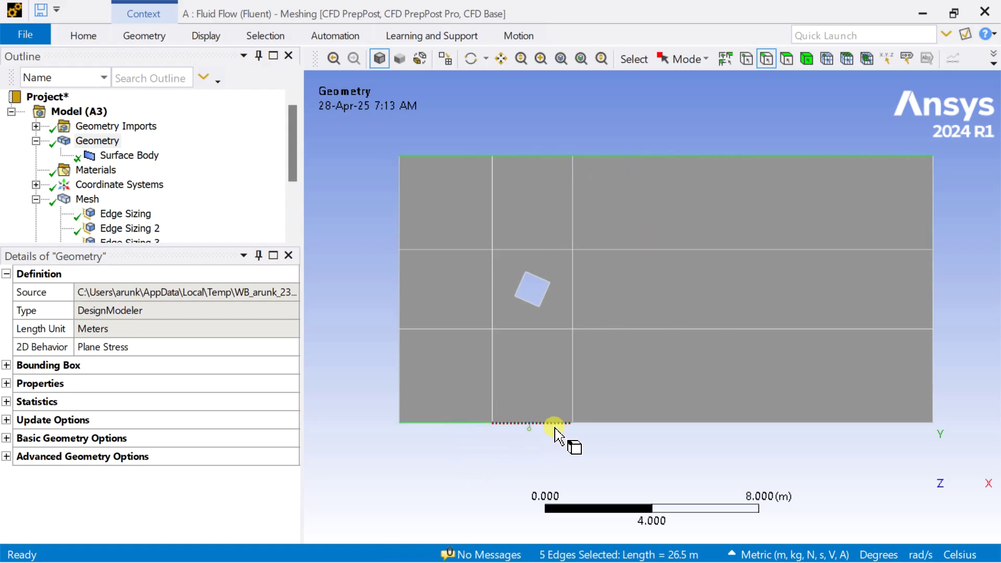
ctrl+click(634, 424)
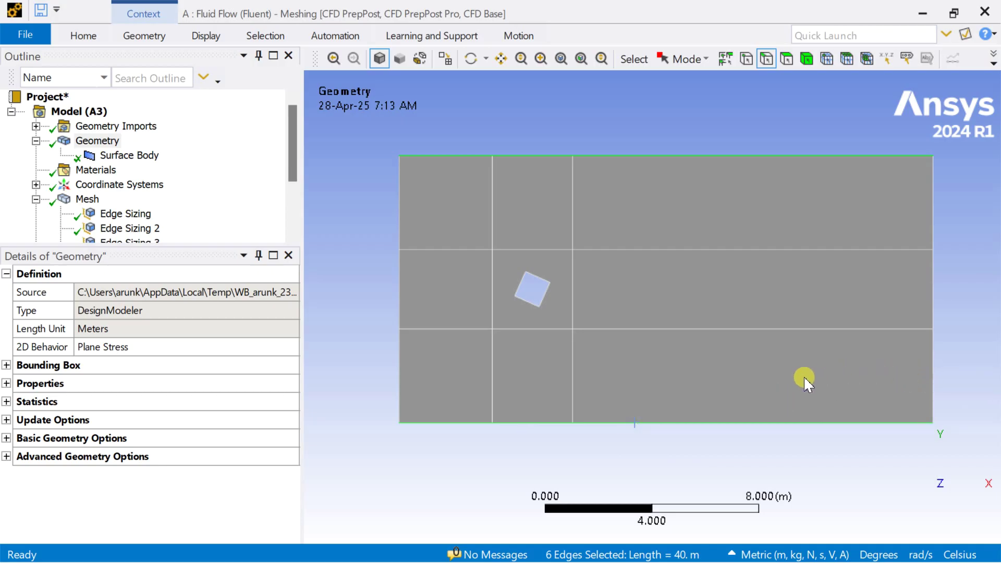
right_click(645, 152)
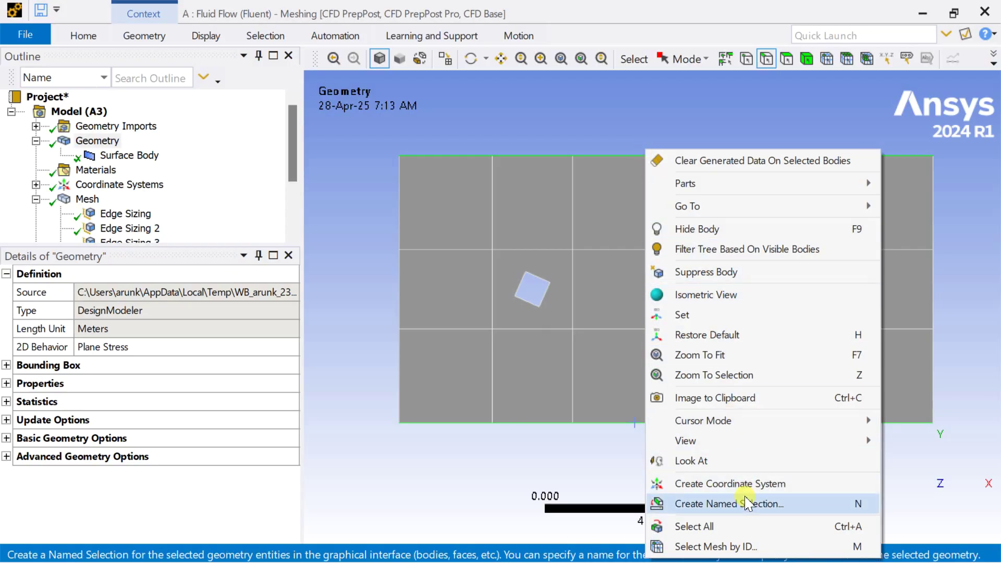
click(747, 505)
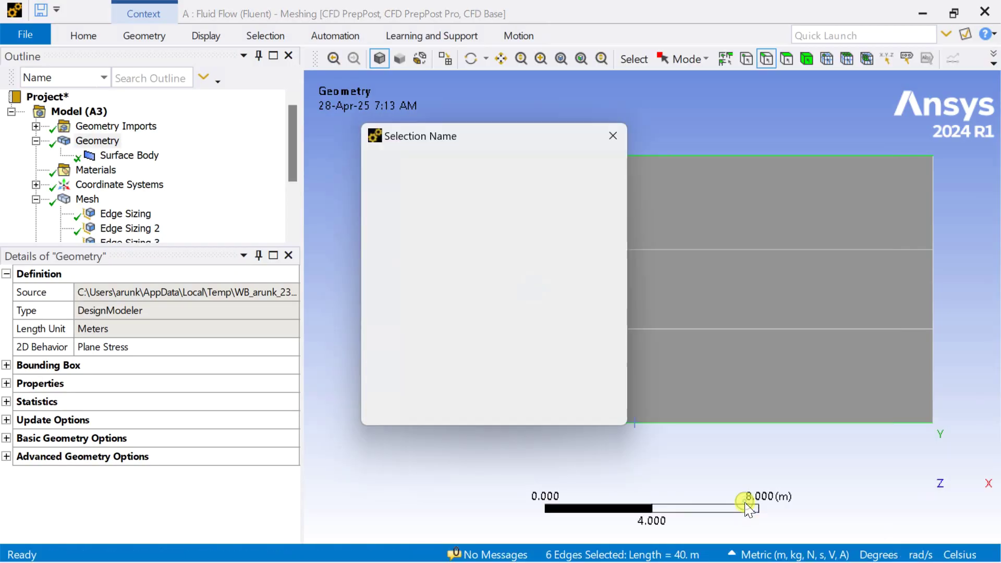
text(Wall)
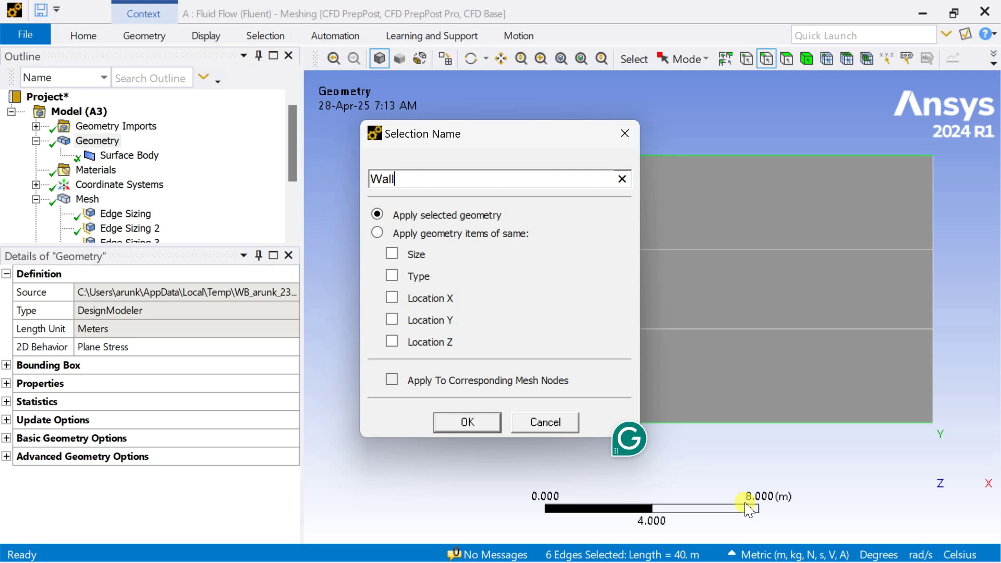
key(Return)
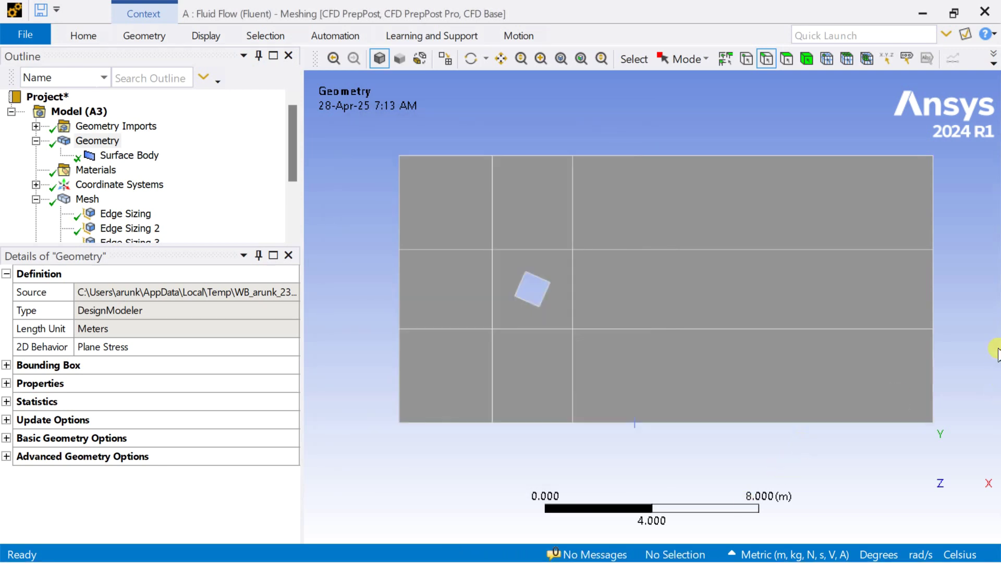
Step: Create a named selection "outlet" from the three edges along the domain's right boundary
click(932, 206)
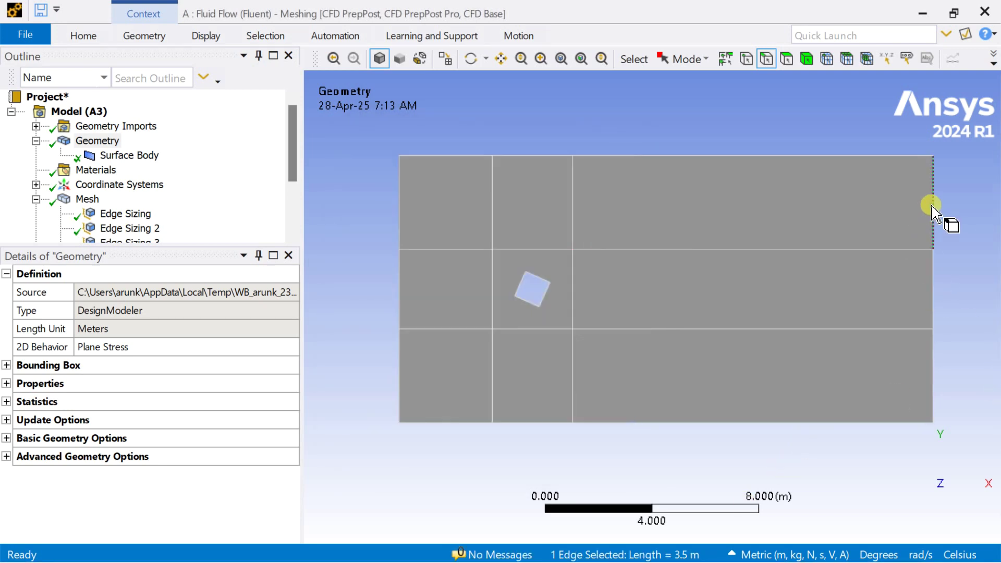
ctrl+click(933, 282)
ctrl+click(935, 373)
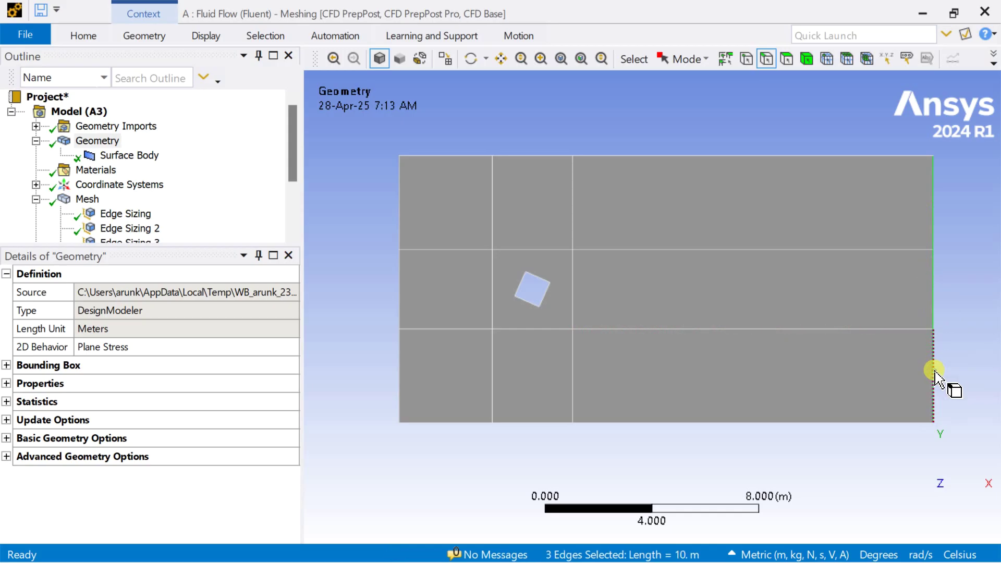
right_click(936, 223)
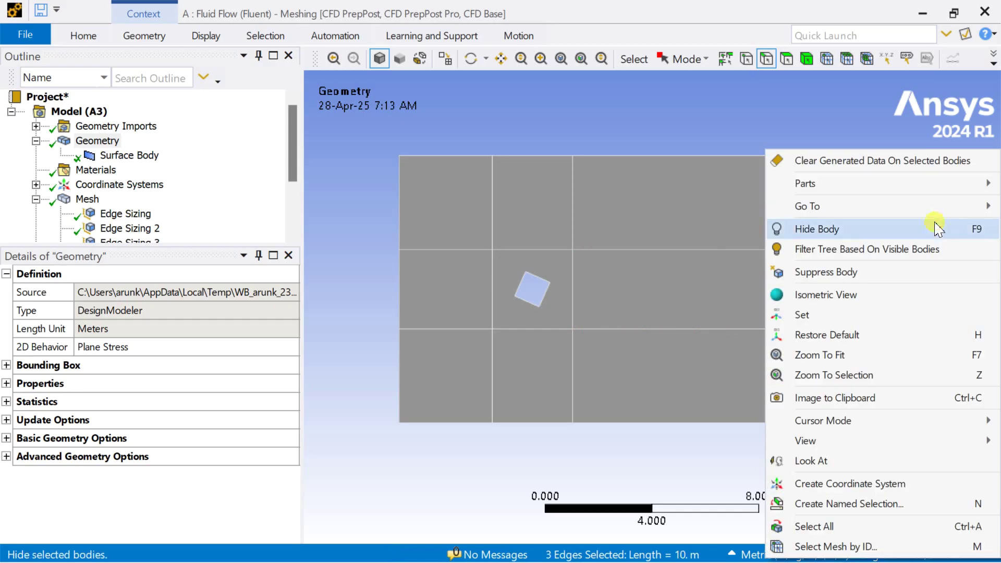
click(853, 505)
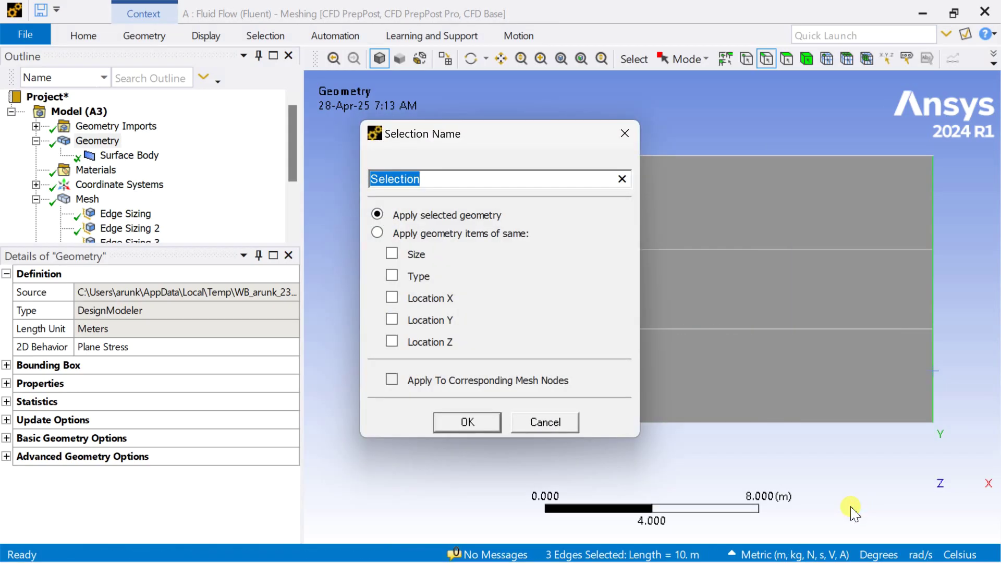
text(outl)
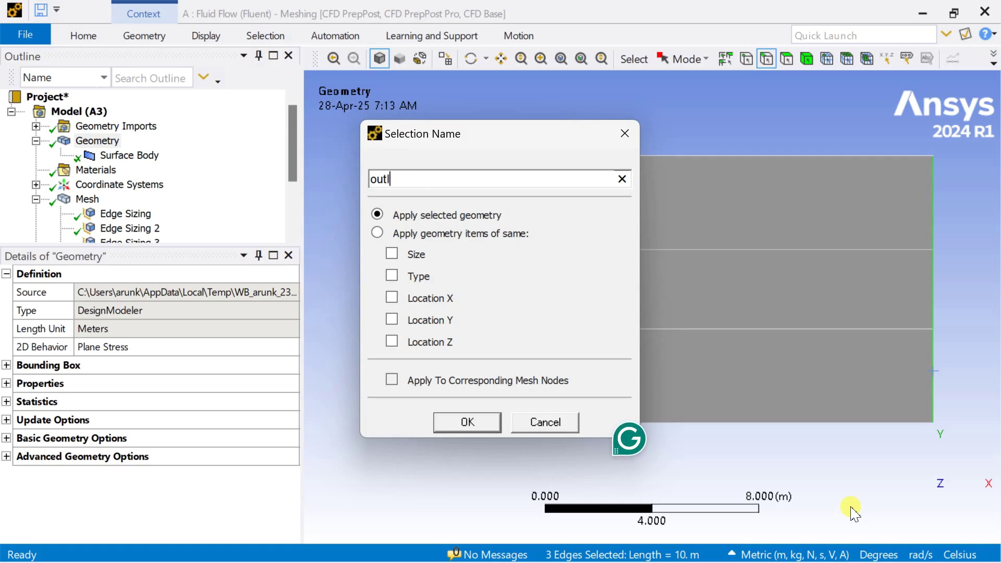
key(Return)
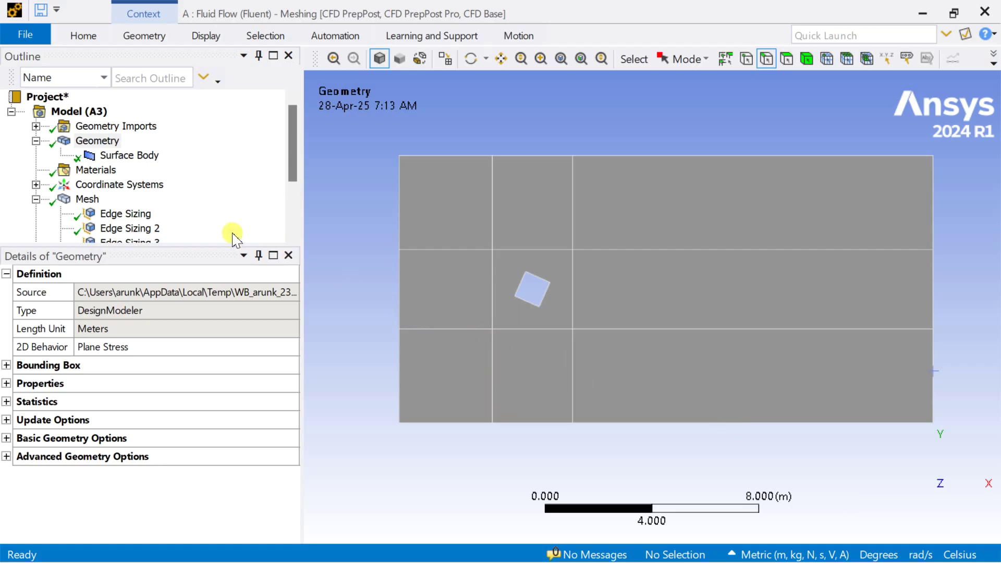
Step: Review which edges the inlet, Wall and outlet named selections cover
scroll(245, 233, down, 2)
click(36, 228)
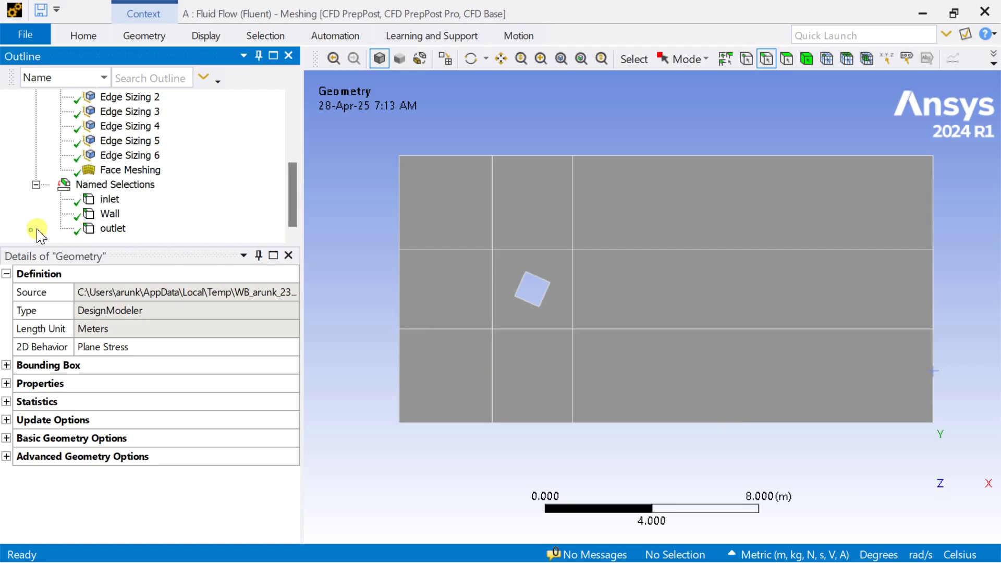
click(110, 200)
click(110, 214)
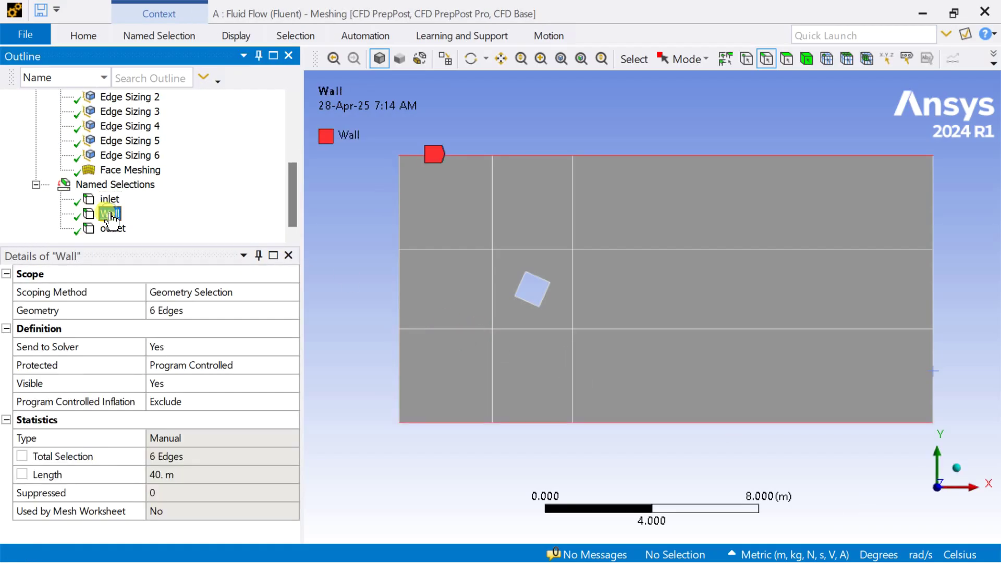
click(112, 230)
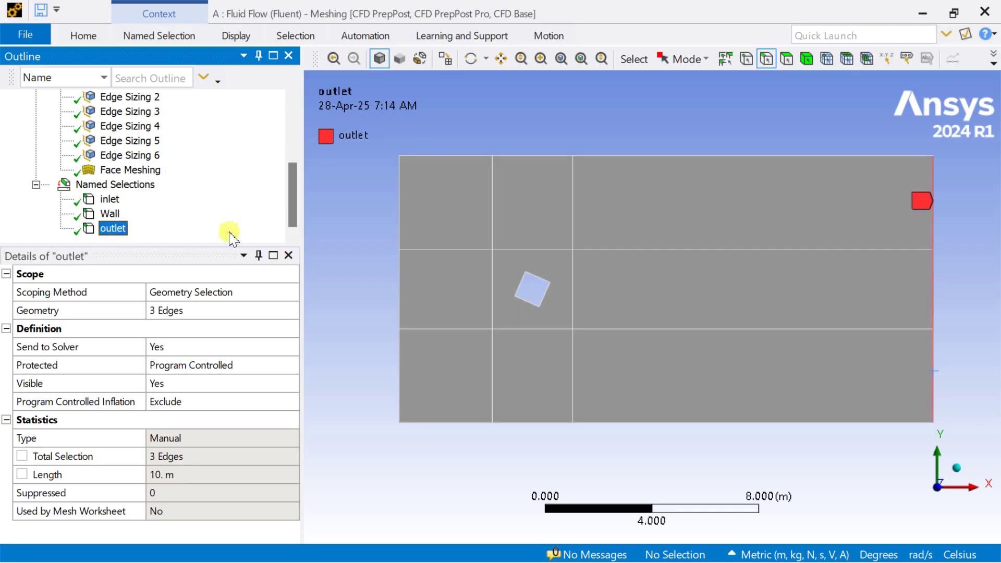
click(360, 225)
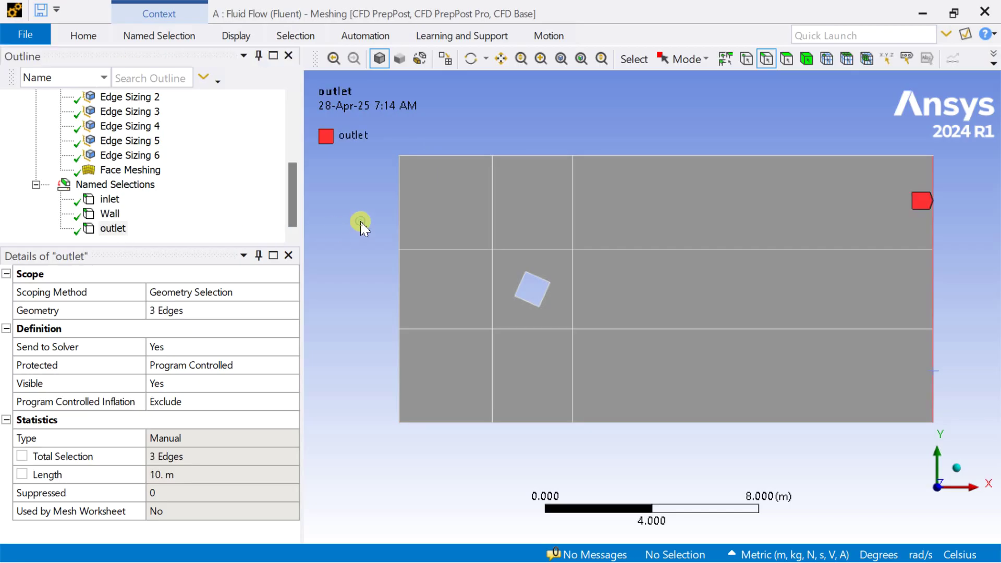
click(110, 185)
right_click(108, 190)
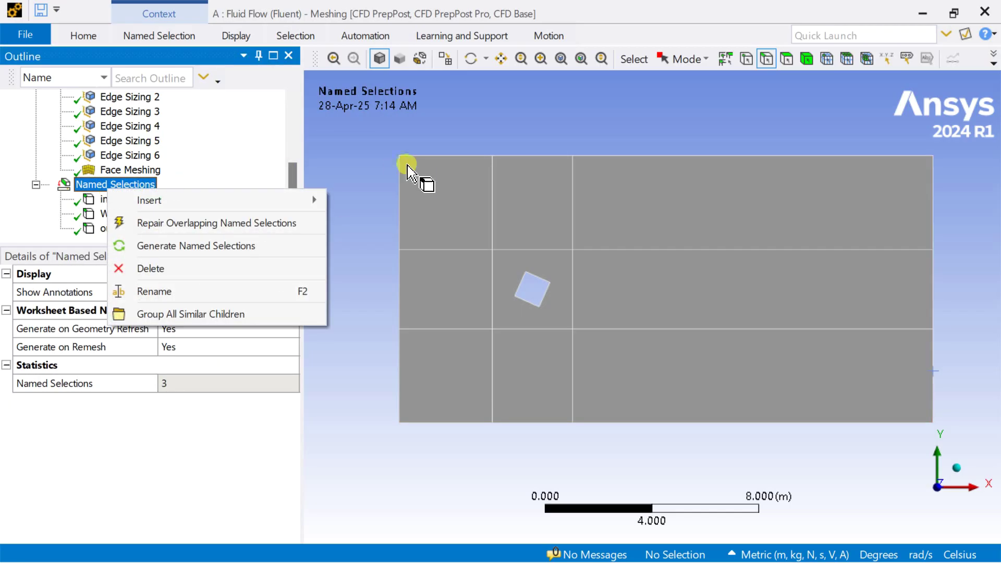
click(500, 253)
Step: Create a named selection "square_wall" from the four edges of the rotated square
scroll(532, 285, up, 2)
ctrl+middle_drag(487, 286, 600, 287)
scroll(570, 268, up, 2)
click(549, 251)
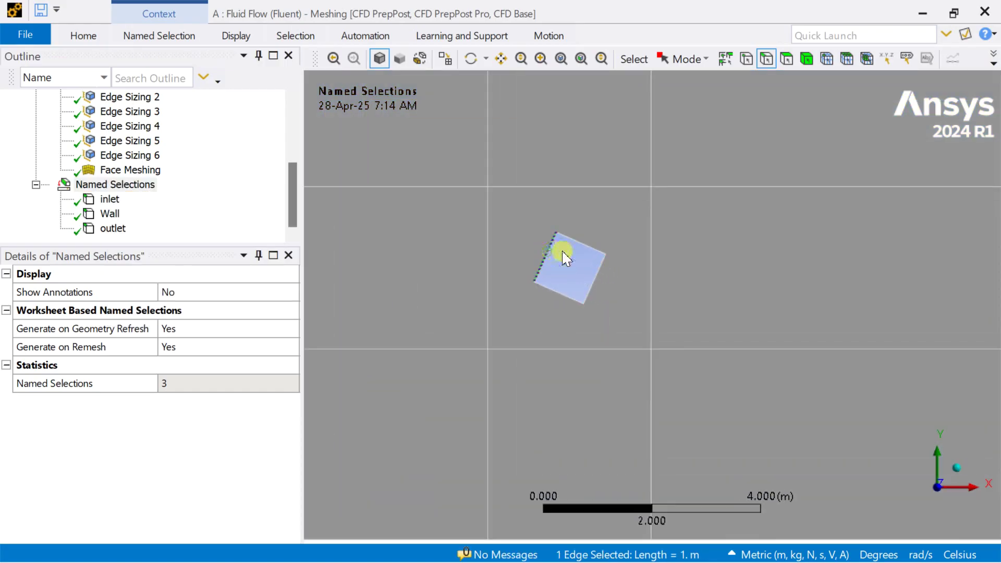
ctrl+click(601, 270)
ctrl+click(580, 298)
ctrl+click(554, 288)
right_click(568, 261)
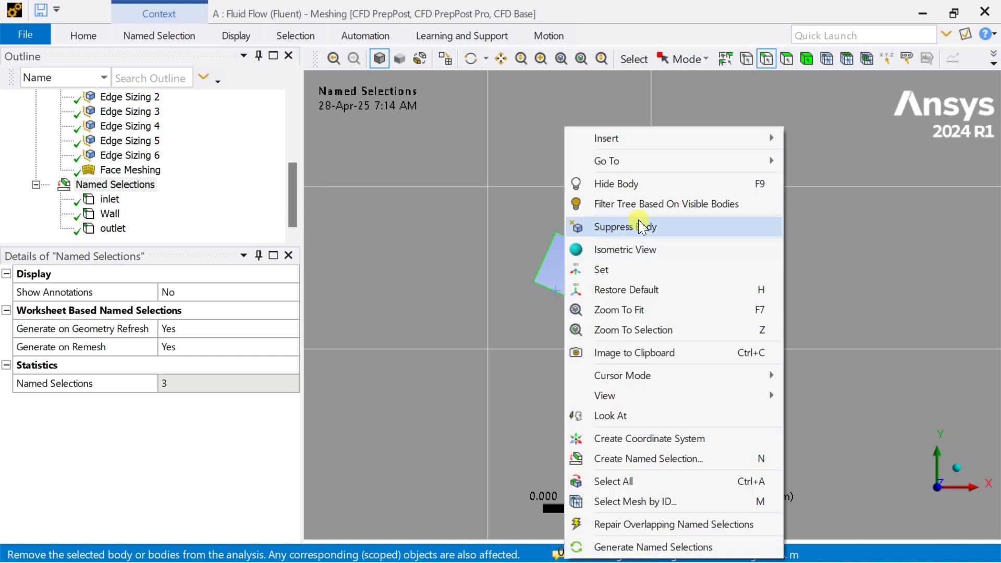
click(663, 459)
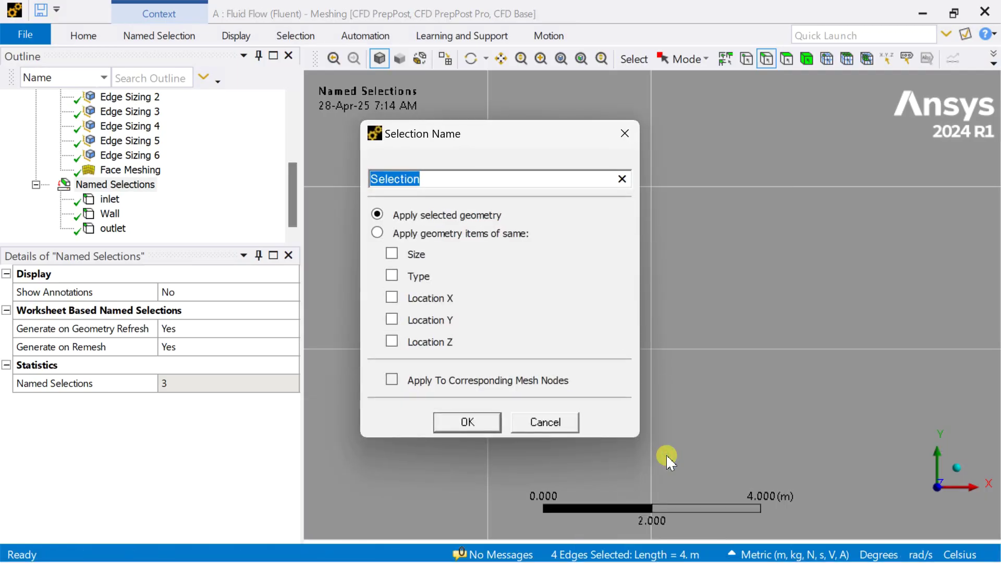
text(square)
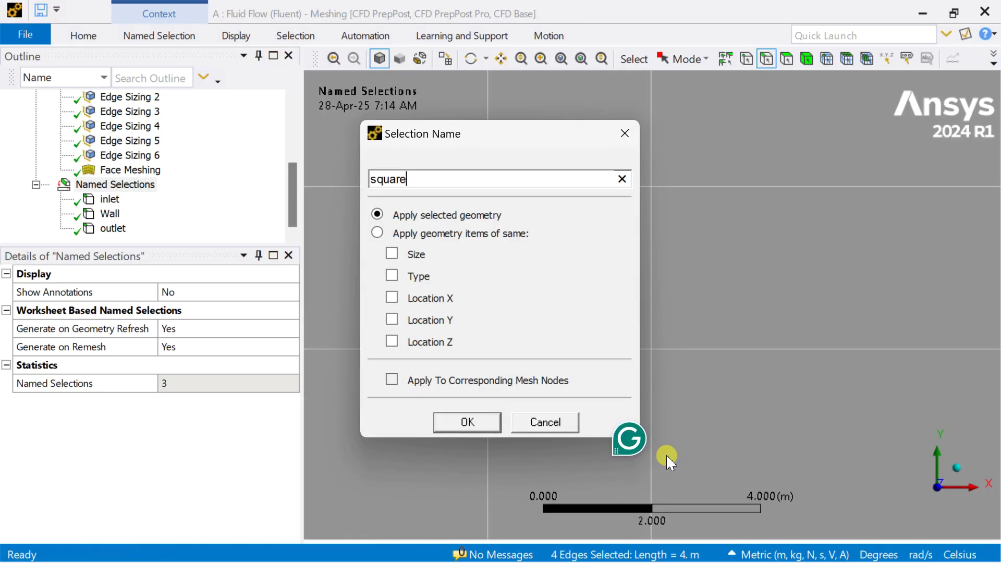
text(_wall)
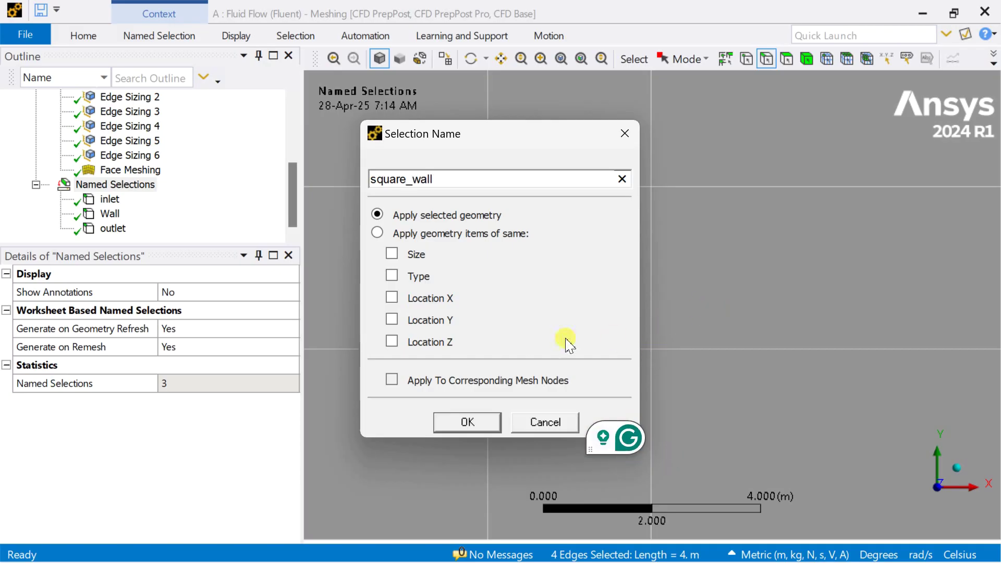
click(468, 421)
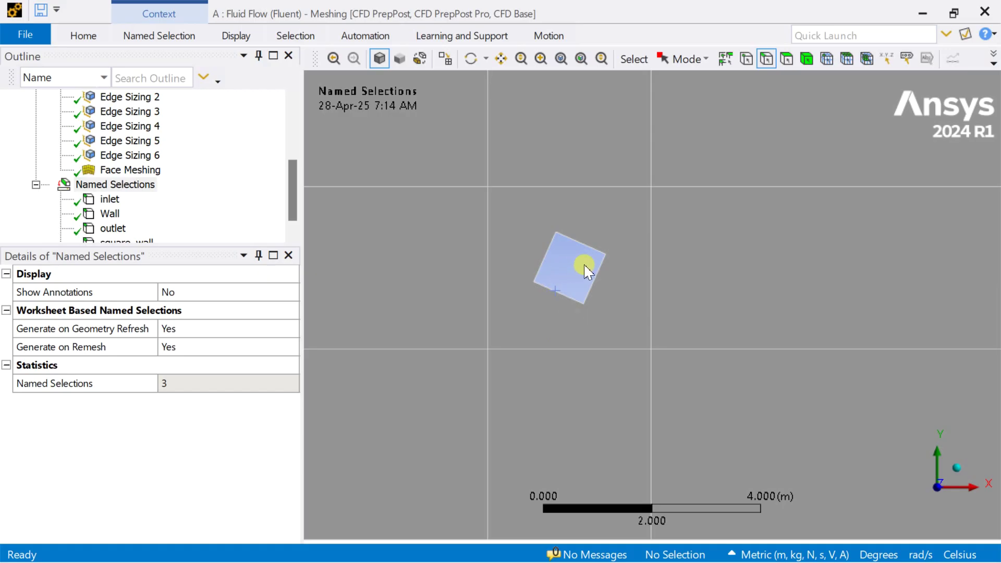
Step: Check the edges assigned to the square_wall, outlet, Wall and inlet named selections in the model
click(124, 230)
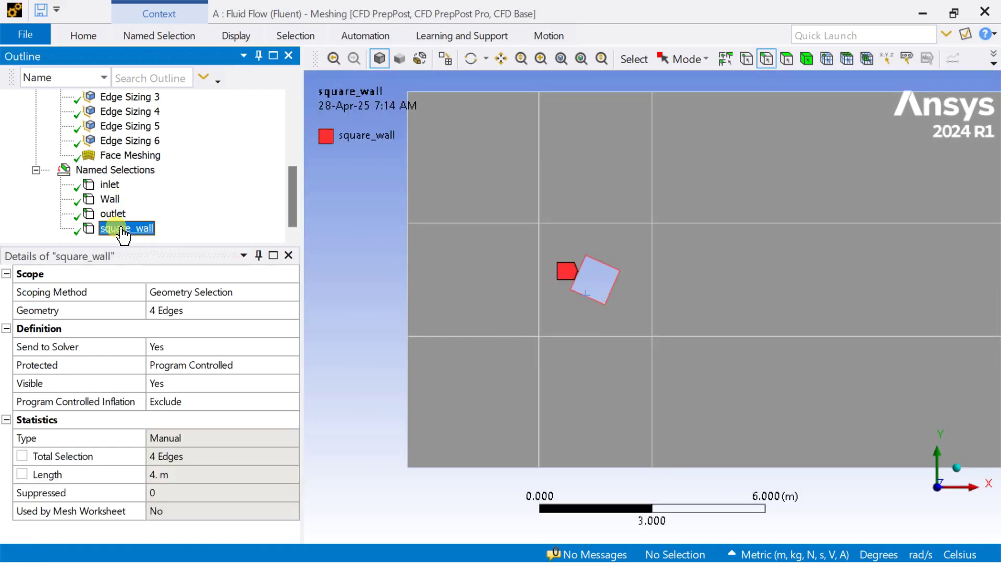
click(353, 264)
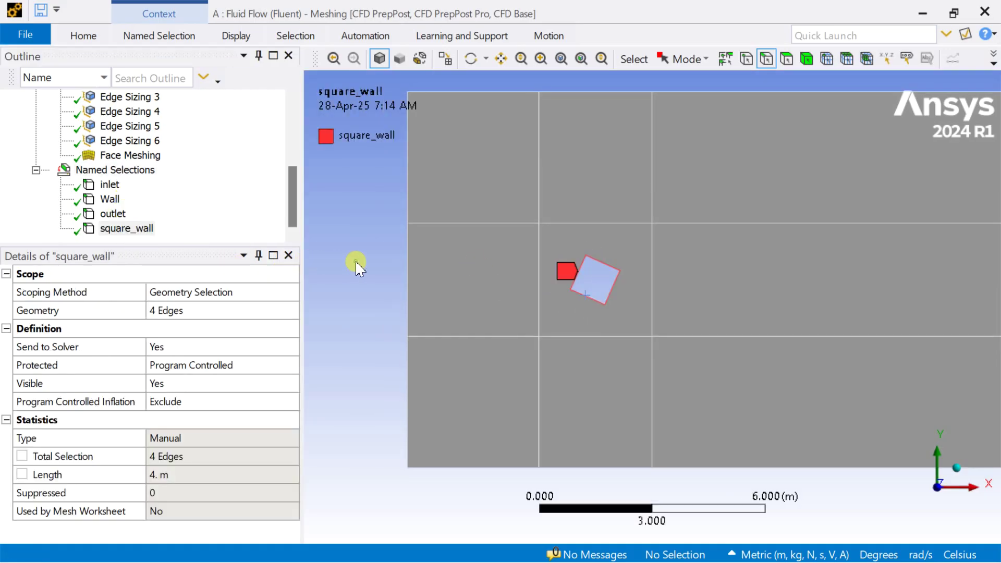
click(113, 214)
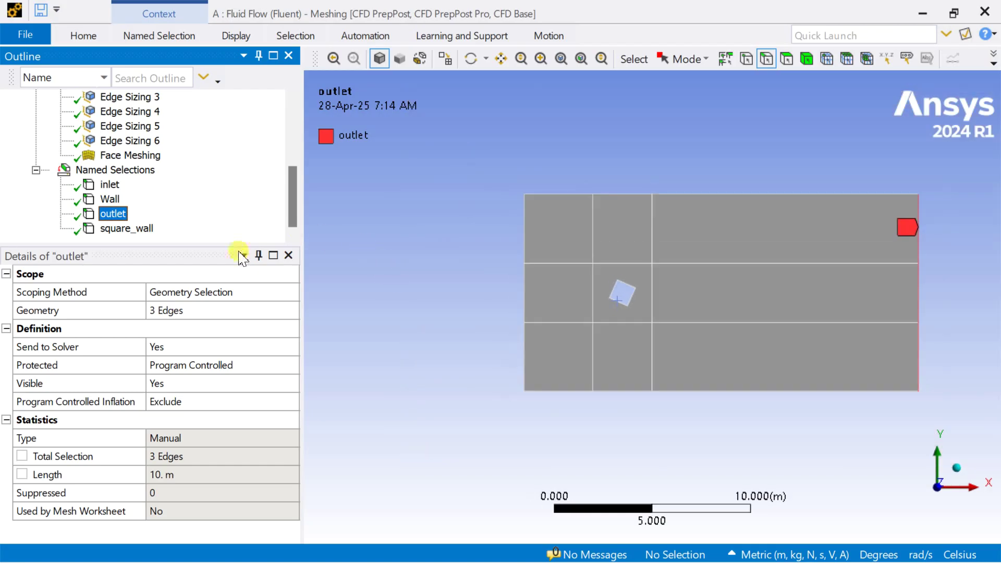
click(110, 200)
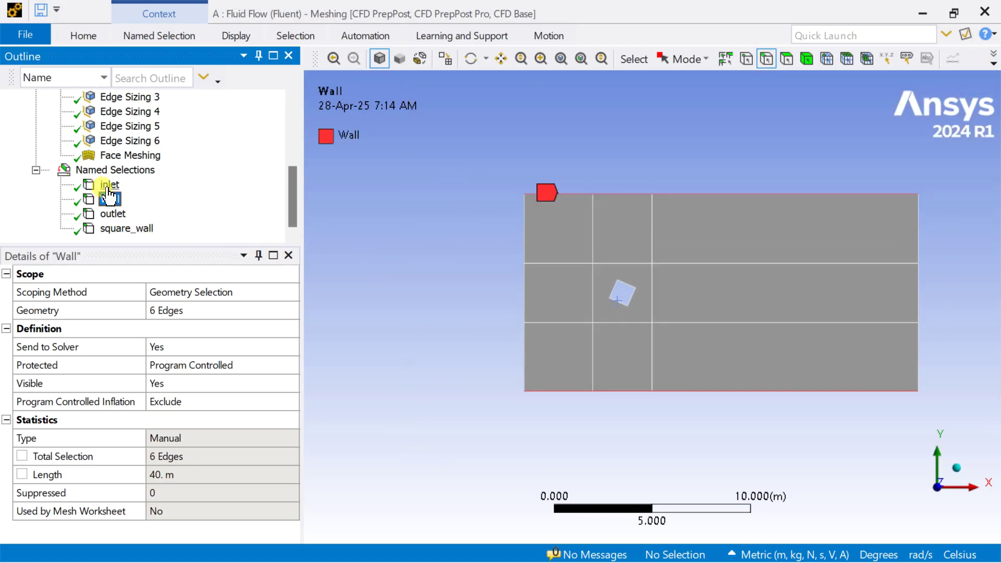
click(107, 187)
click(366, 281)
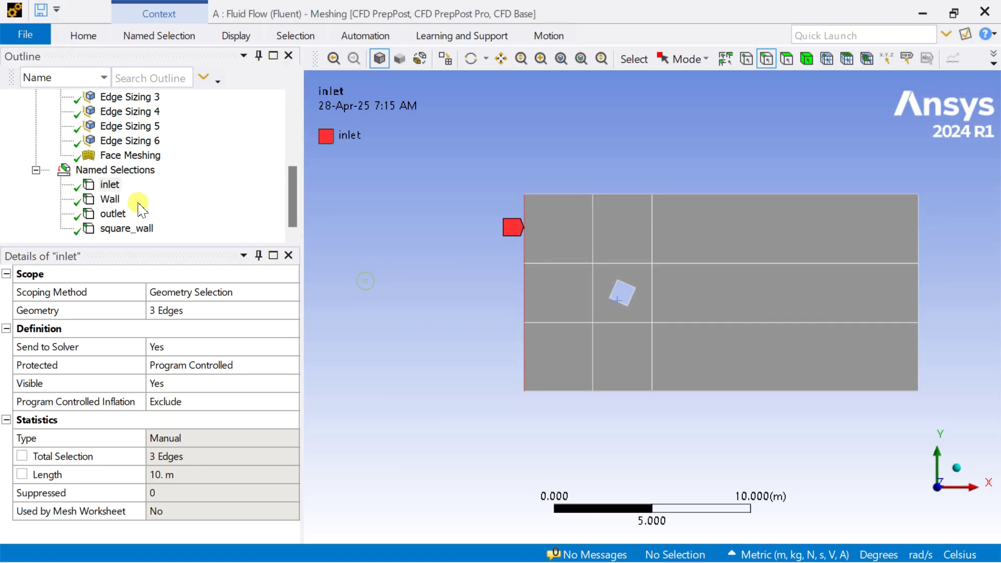
Step: Update the mesh so that it and the named boundaries are translated for Fluent
scroll(125, 195, up, 2)
click(87, 141)
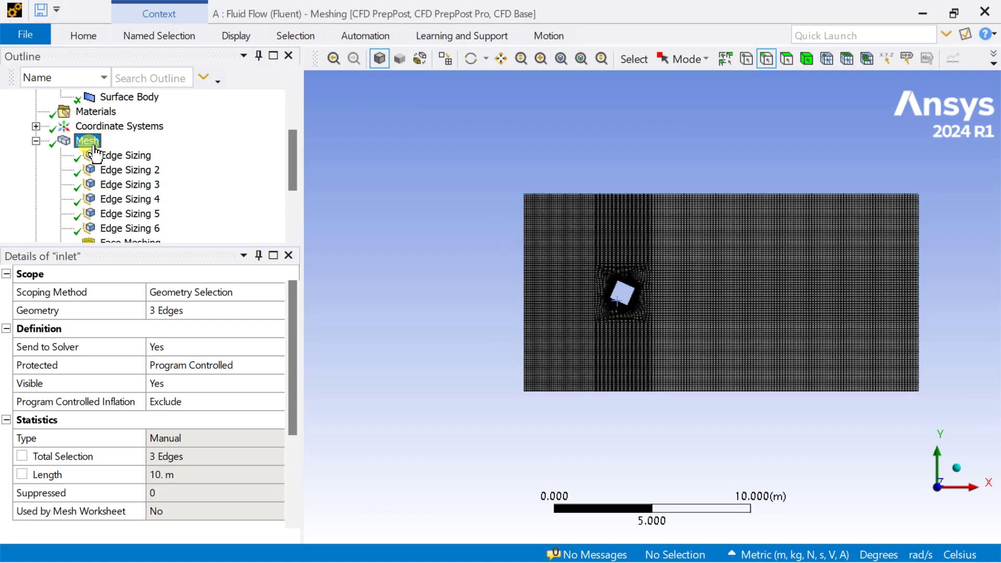
right_click(94, 151)
click(127, 180)
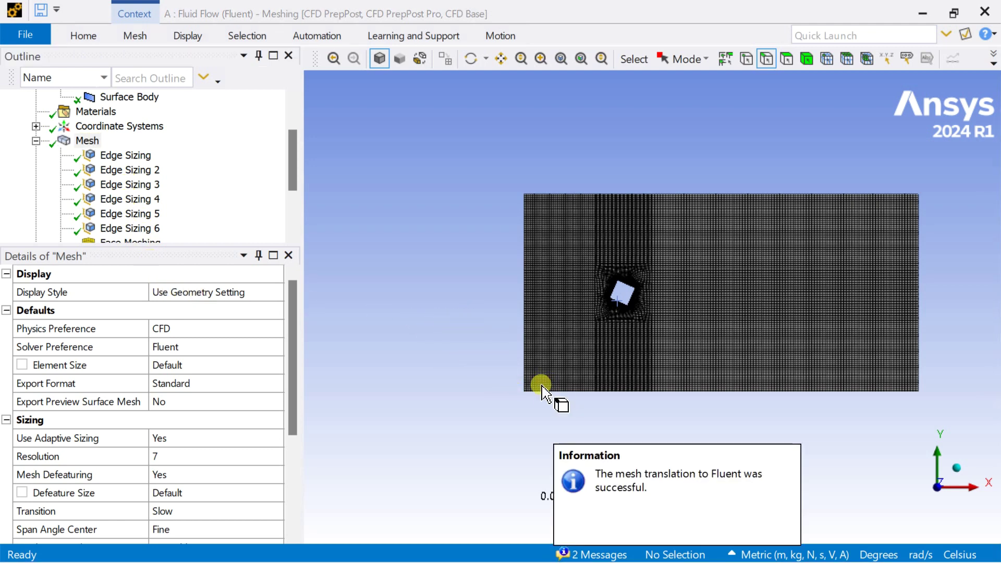
Step: Look over the mesh around the rotated square, close the meshing editor and return to the Workbench project schematic
scroll(683, 351, up, 2)
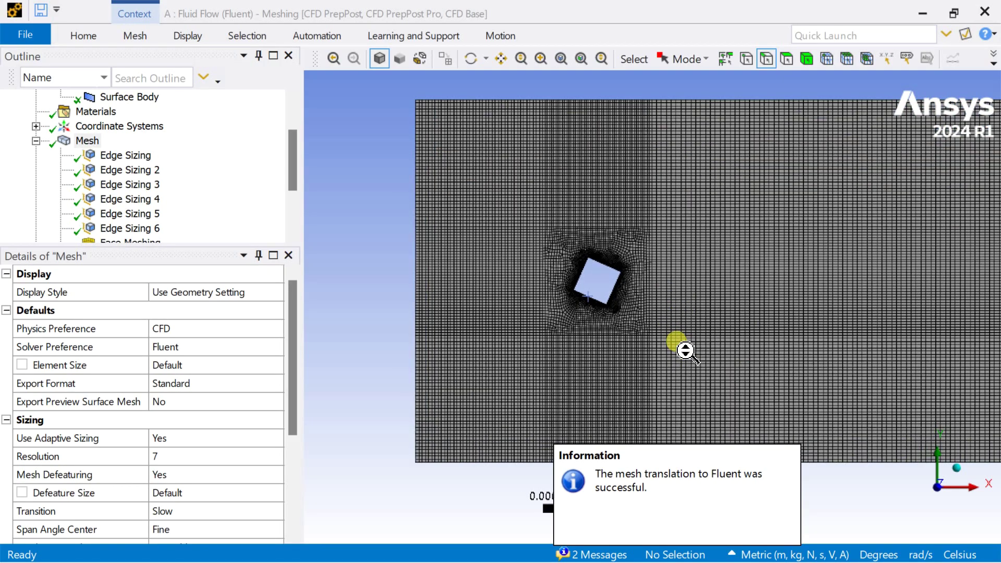
scroll(688, 313, up, 3)
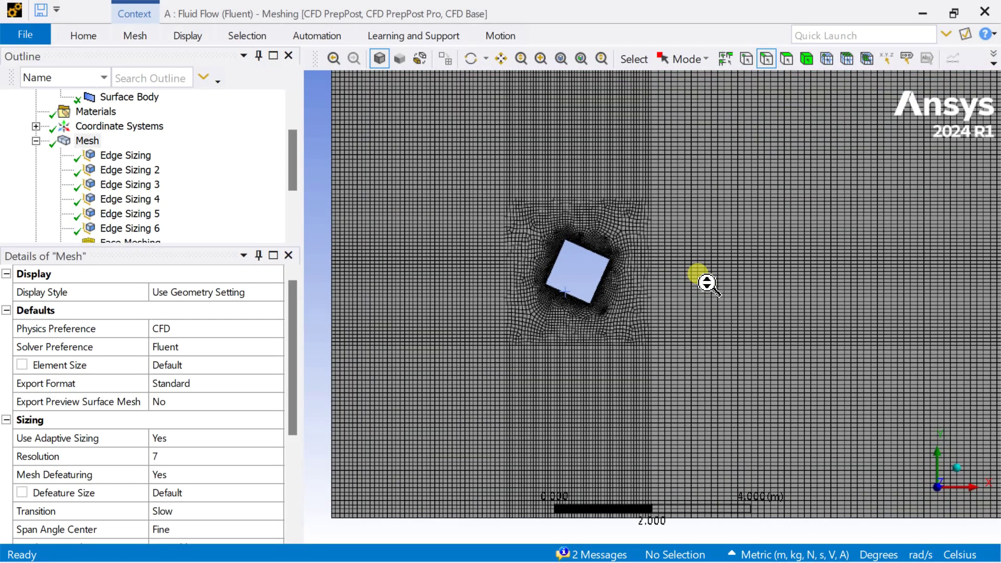
scroll(708, 284, down, 2)
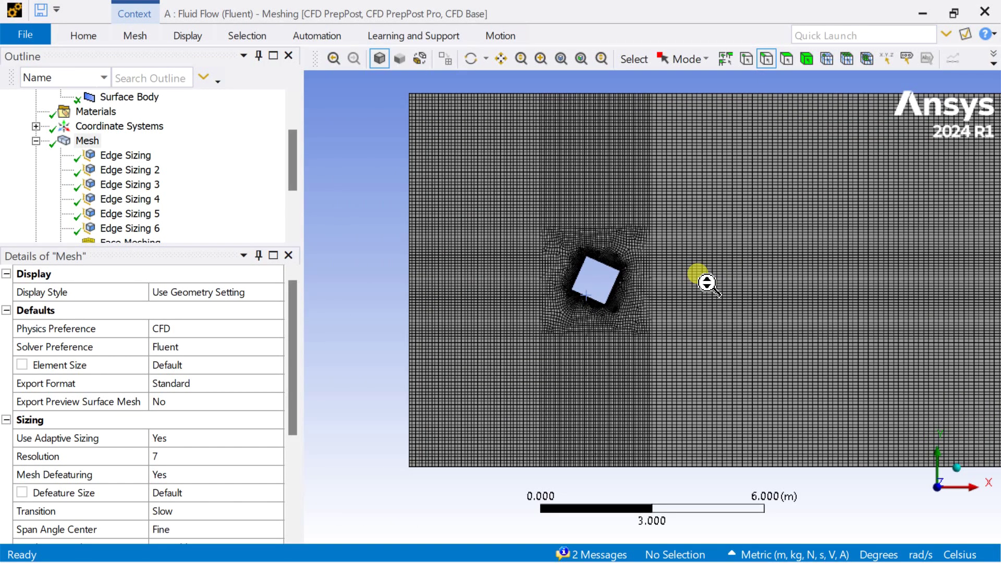
scroll(708, 284, down, 1)
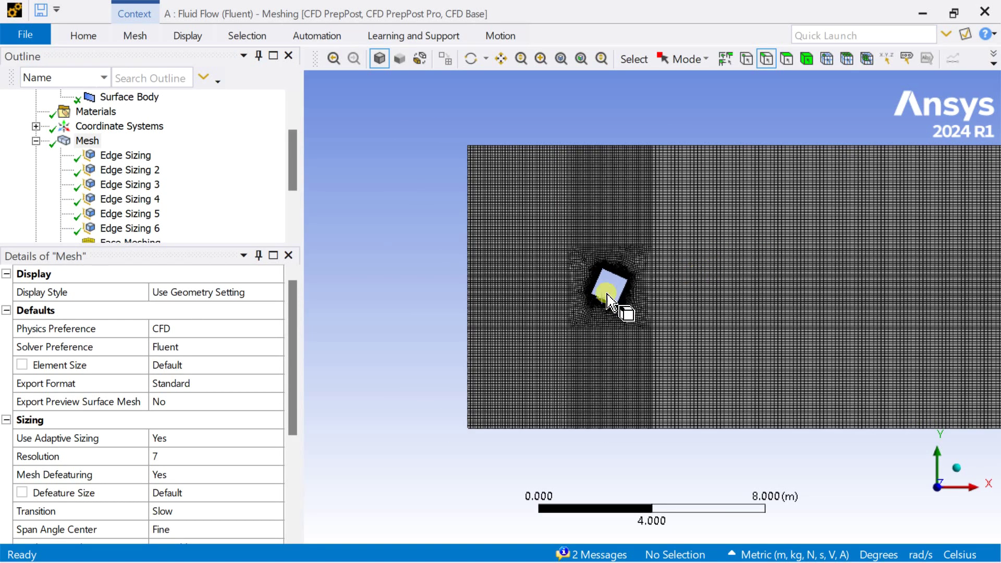
click(982, 13)
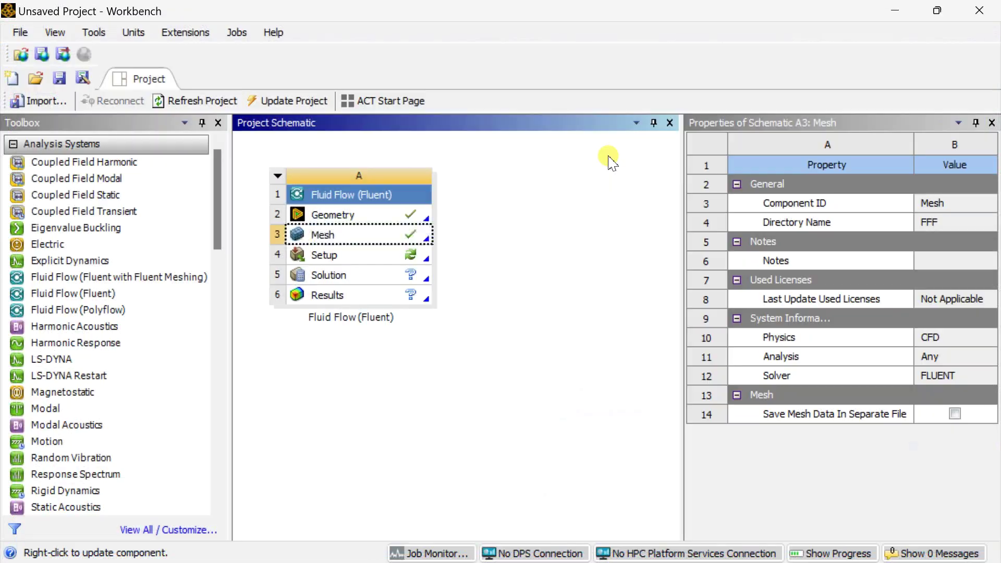